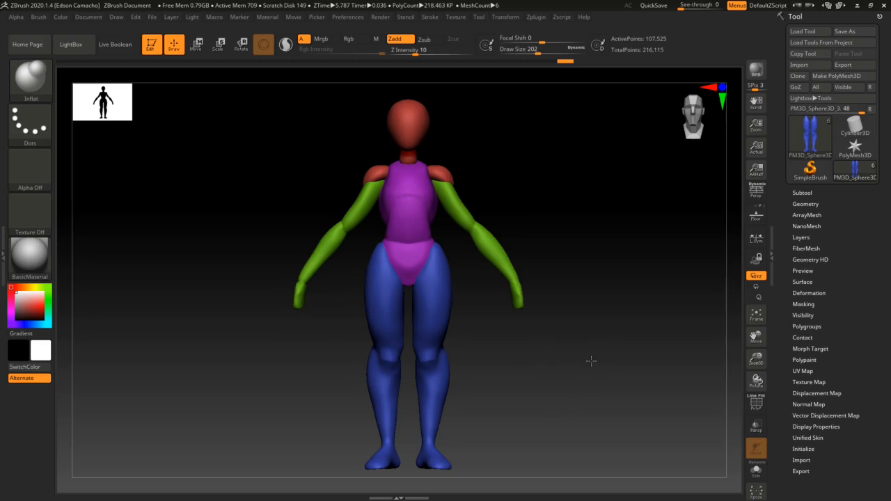
Hide the red shoulder subtool and the green arm subtool so the torso is exposed.
left_click_drag(589, 360, 512, 363)
key("ctrl+shift")
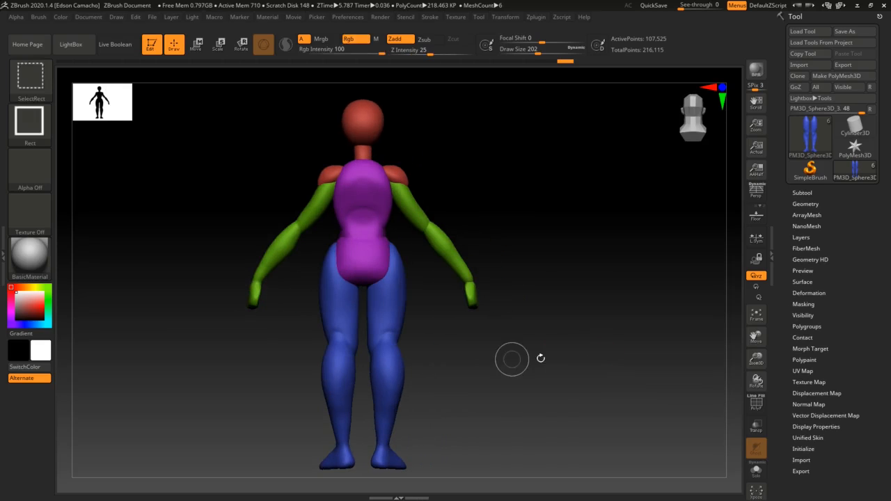
mouse_move(555, 354)
left_mouse_down()
mouse_move(571, 335)
mouse_move(561, 344)
mouse_move(553, 334)
mouse_move(562, 368)
mouse_move(557, 357)
left_mouse_up()
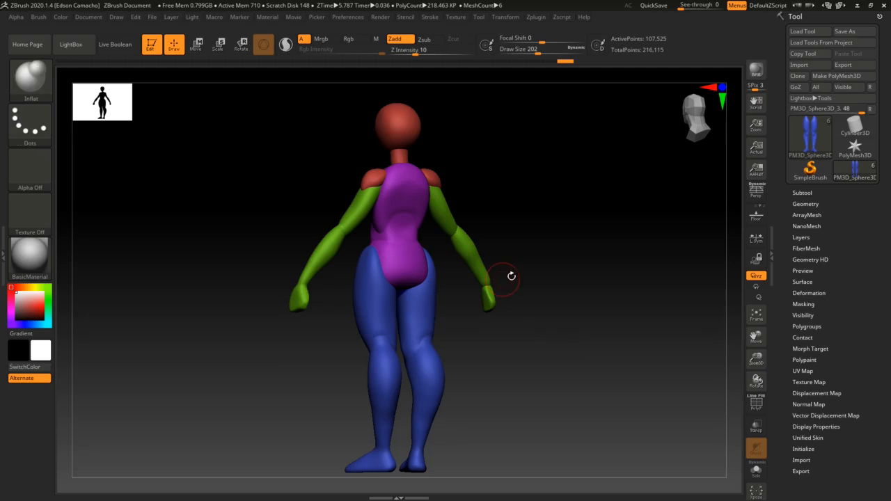
left_click(807, 193)
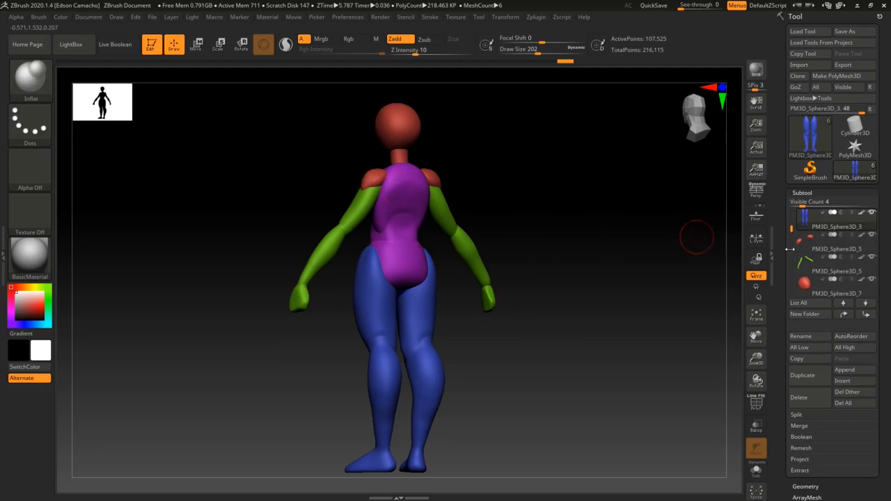
left_click(872, 236)
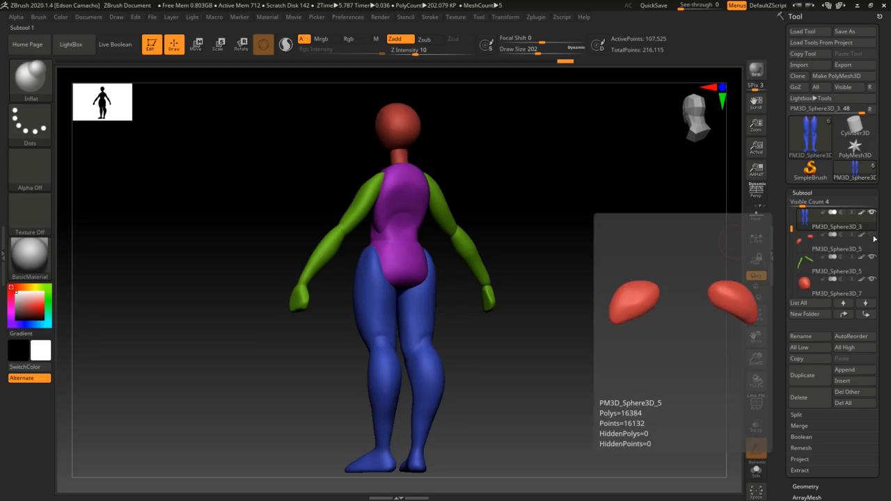
left_click(871, 258)
Make the purple torso the active subtool and smooth the creases on the side and front of its waist.
mouse_move(531, 292)
left_mouse_down()
mouse_move(623, 284)
mouse_move(553, 302)
mouse_move(502, 276)
mouse_move(568, 302)
mouse_move(503, 307)
mouse_move(513, 276)
left_mouse_up()
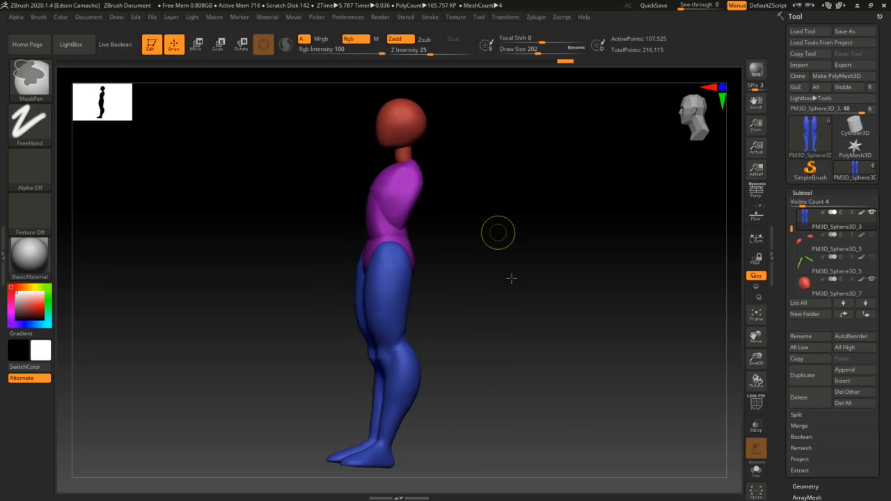
mouse_move(513, 276)
right_mouse_down("ctrl")
mouse_move(523, 193)
mouse_move(537, 322)
right_mouse_up("ctrl")
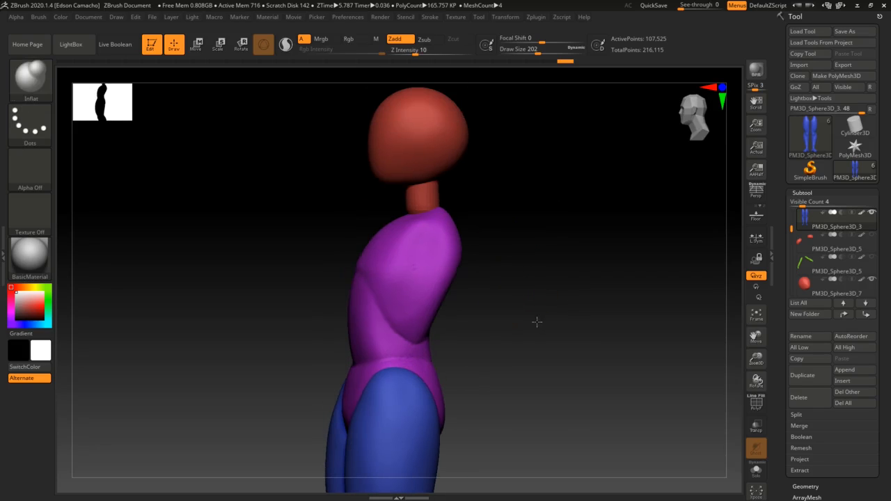
left_click(401, 278, "alt")
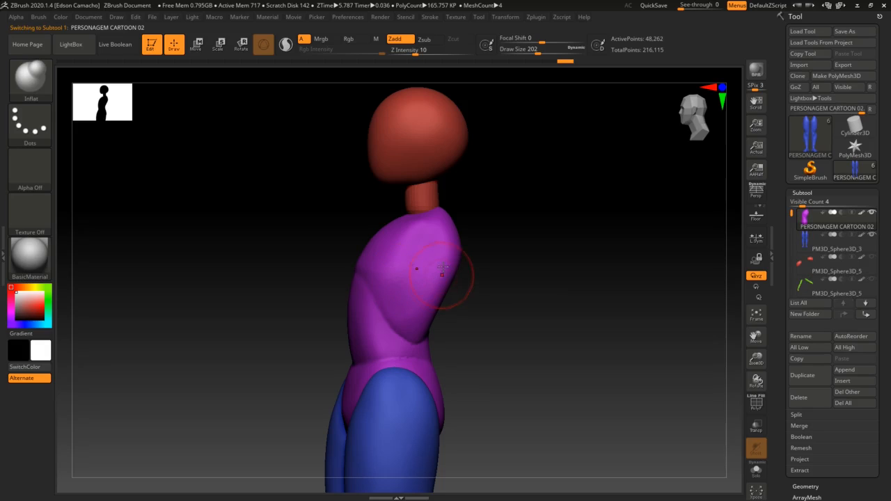
key("shift")
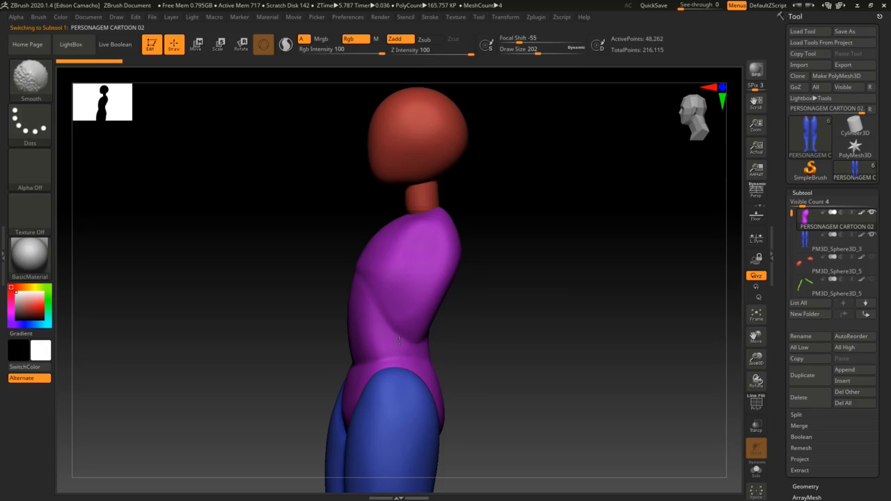
right_click_drag(376, 329, 413, 324)
right_click_drag(334, 345, 365, 349, "shift")
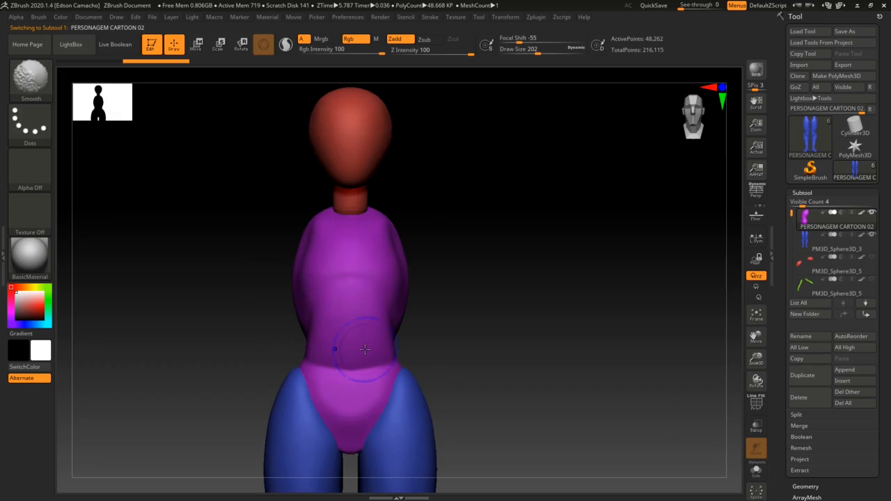
Smooth the lower back and the waist on the rear of the torso.
mouse_move(367, 258)
right_mouse_down()
mouse_move(354, 293)
mouse_move(395, 264)
mouse_move(453, 259)
right_mouse_up()
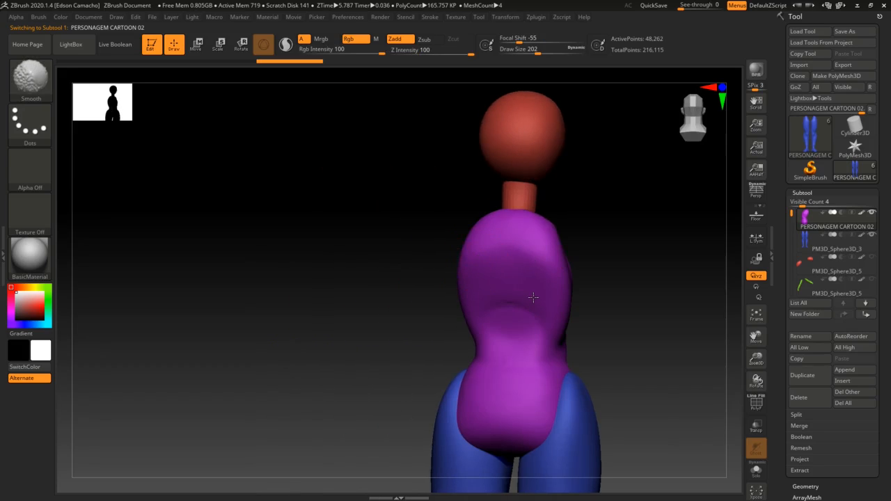
mouse_move(500, 395)
left_mouse_down("shift")
mouse_move(537, 398)
mouse_move(529, 408)
mouse_move(518, 376)
left_mouse_up("shift")
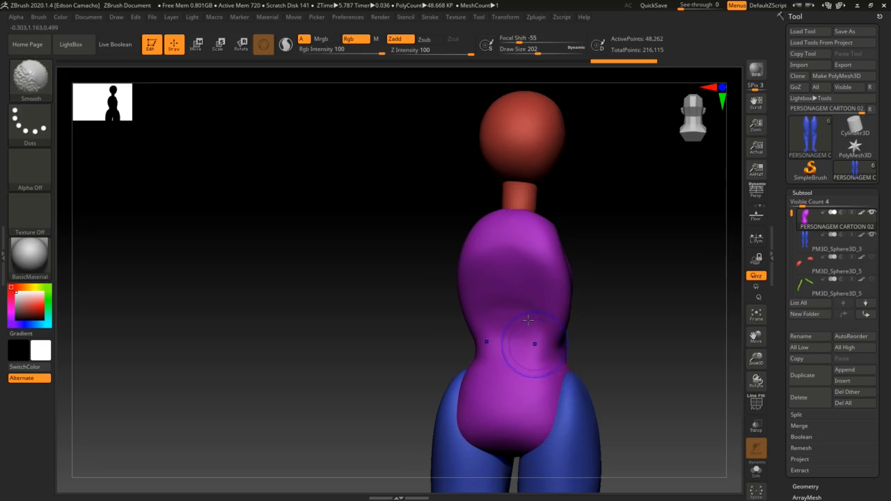
left_click_drag(534, 342, 529, 344, "shift")
right_click_drag(530, 343, 512, 340)
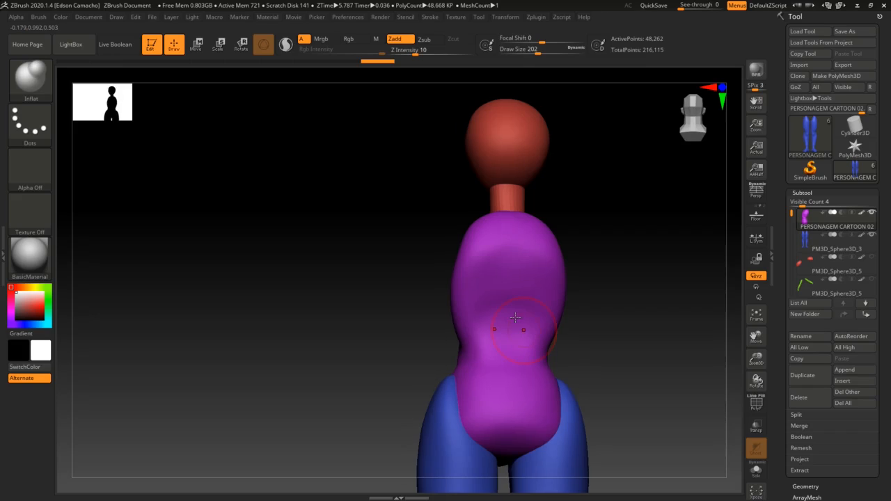
Switch to the Clay brush with draw size 140 and Z Intensity 6.
key("b")
key("c")
key("b")
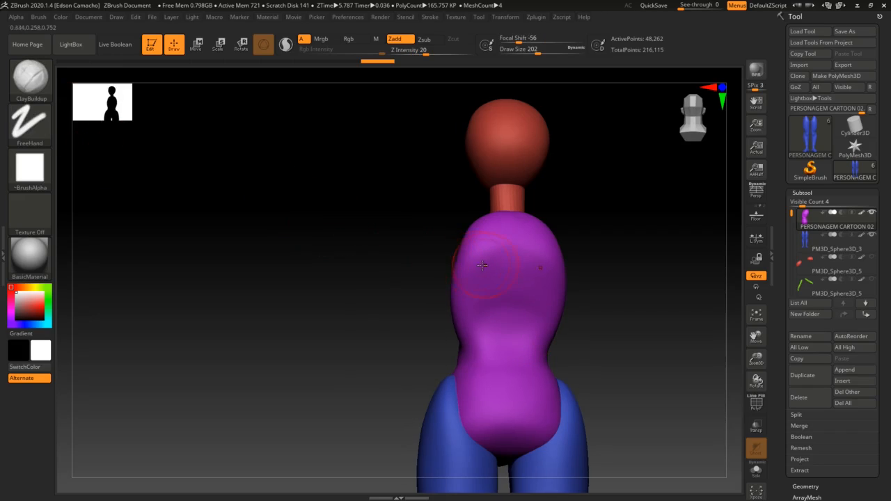
key("s")
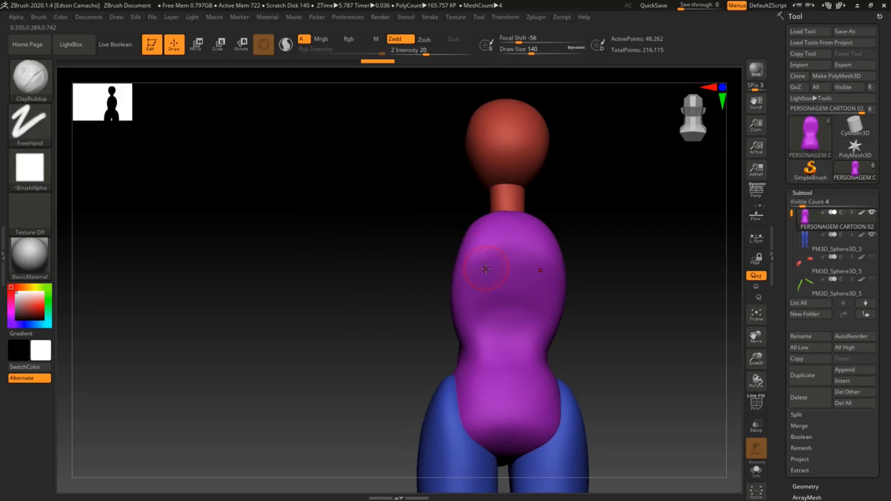
key("b")
key("c")
key("l")
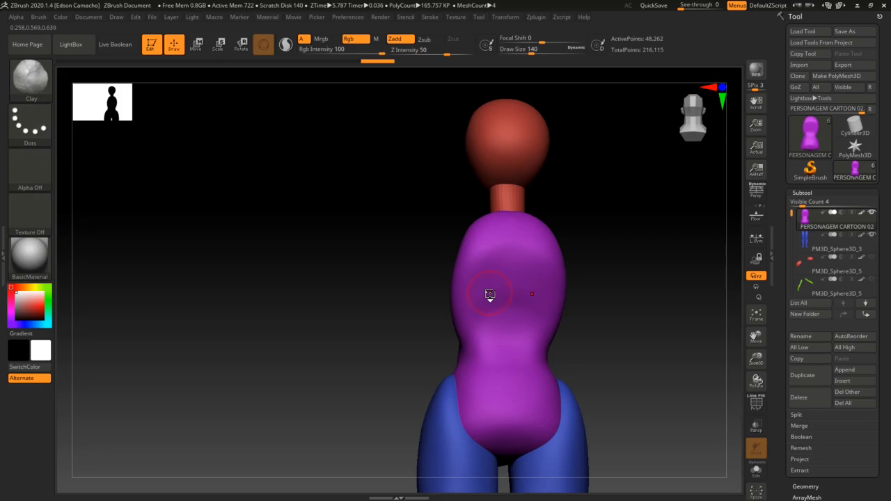
left_click_drag(444, 55, 406, 54)
Test a Clay dab on the back, undo the coloured mark and turn off Rgb painting.
left_click(485, 304)
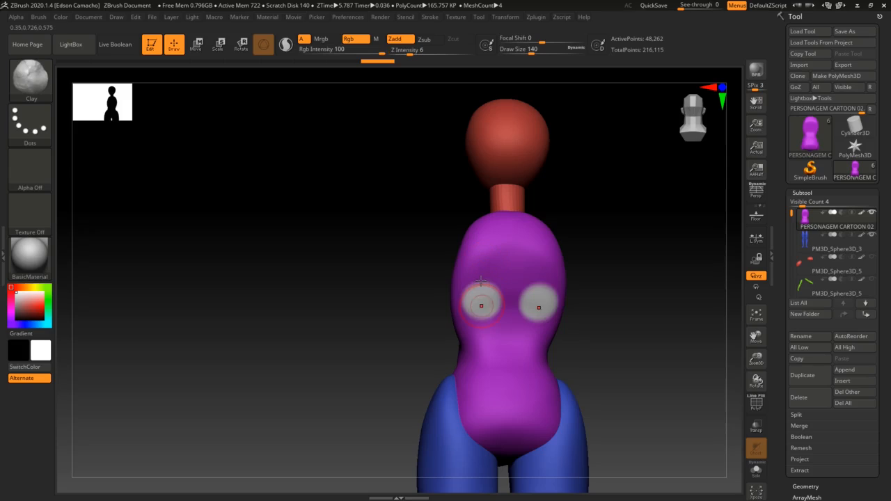
key("ctrl")
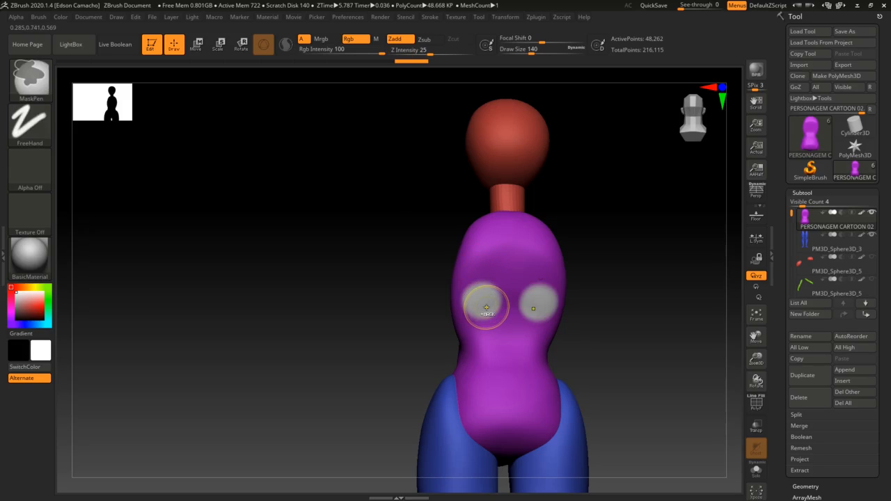
key("ctrl+z")
left_click(358, 41)
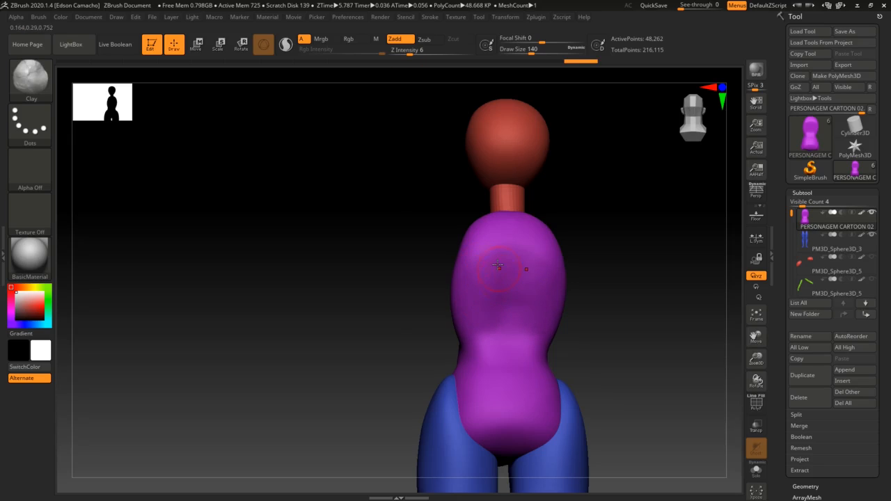
Build up the back muscles on both sides of the spine with the Clay brush at draw size 116.
key("s")
left_click_drag(492, 305, 489, 305)
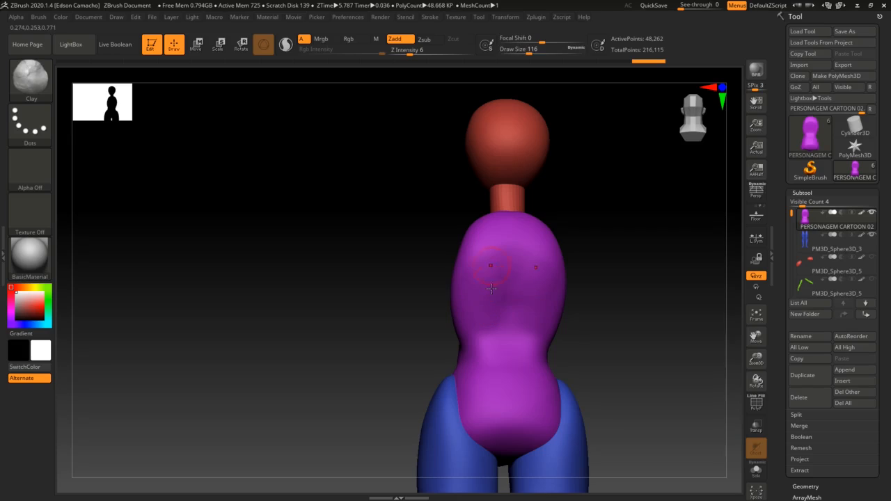
left_click_drag(492, 265, 495, 265)
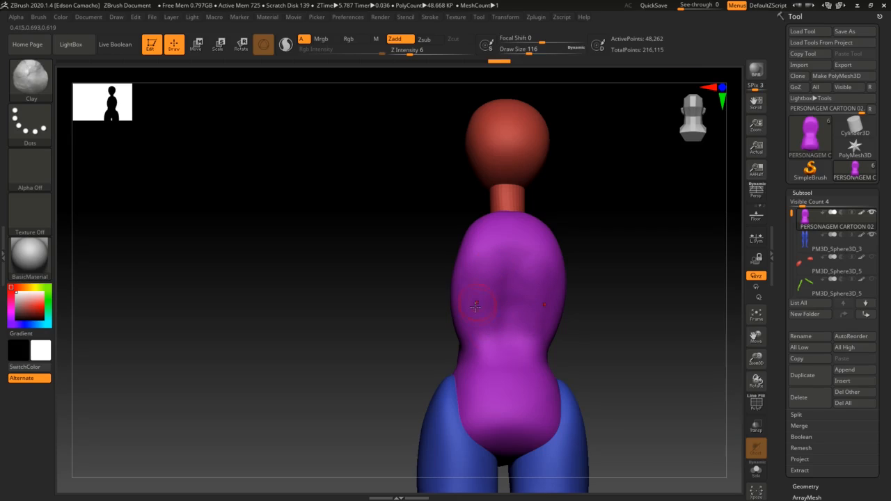
left_click_drag(476, 307, 478, 282)
left_click_drag(473, 340, 496, 291)
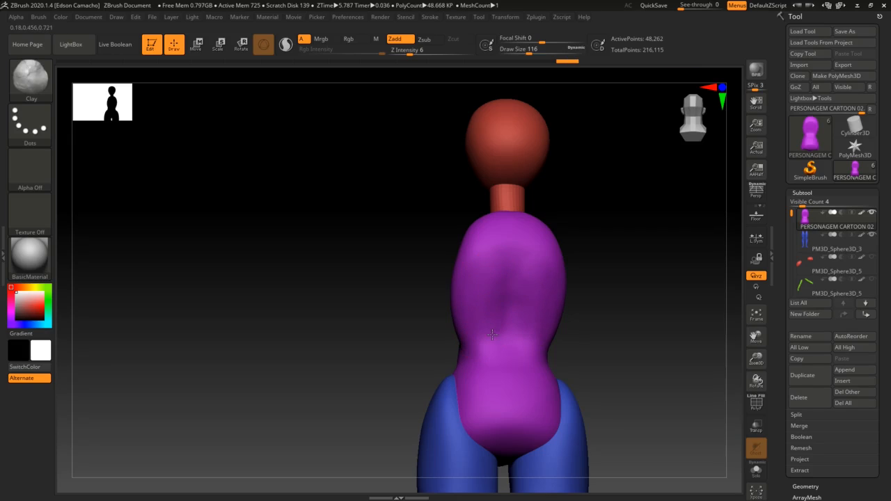
Smooth the built-up back muscles, the spine groove and the lower back.
key("shift")
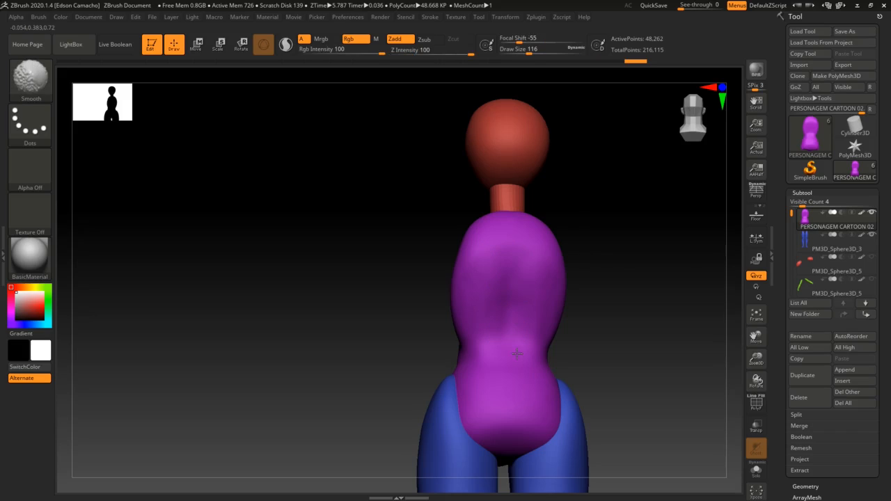
mouse_move(518, 354)
left_mouse_down("shift")
mouse_move(543, 341)
mouse_move(521, 330)
mouse_move(504, 273)
left_mouse_up("shift")
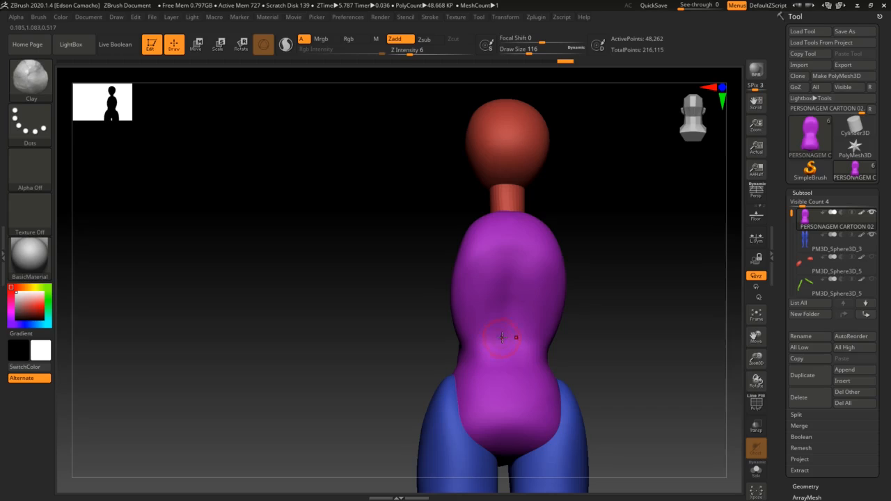
key("shift")
mouse_move(485, 341)
left_mouse_down("shift")
mouse_move(482, 279)
mouse_move(498, 344)
left_mouse_up("shift")
mouse_move(512, 265)
left_mouse_down("shift")
mouse_move(506, 354)
mouse_move(515, 350)
left_mouse_up("shift")
Try the Flatten brush at Z Intensity 13 on the side of the back, undo the coloured mark and turn off Rgb.
right_click_drag(505, 357, 527, 355)
key("shift")
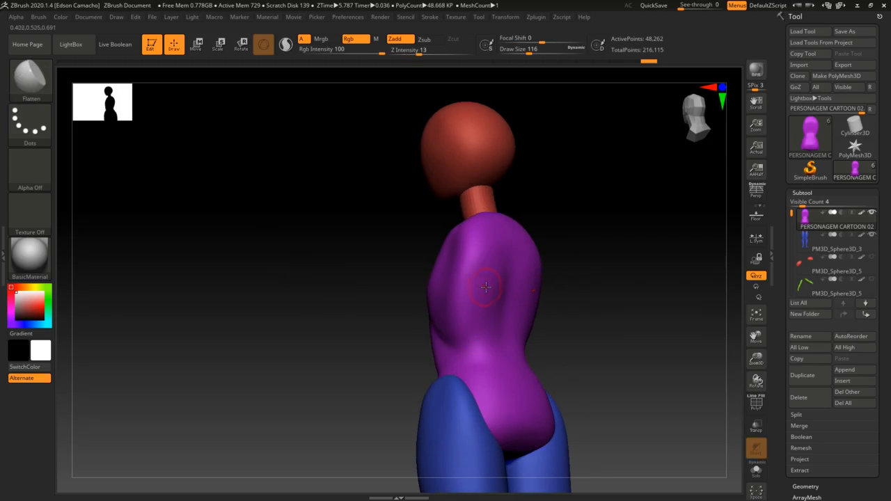
mouse_move(471, 321)
left_mouse_down()
mouse_move(465, 330)
mouse_move(461, 321)
left_mouse_up()
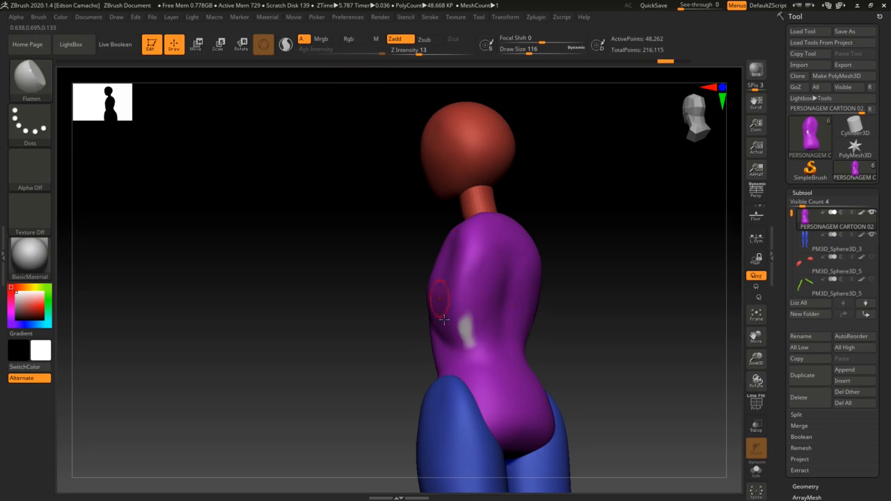
key("ctrl")
key("ctrl+z")
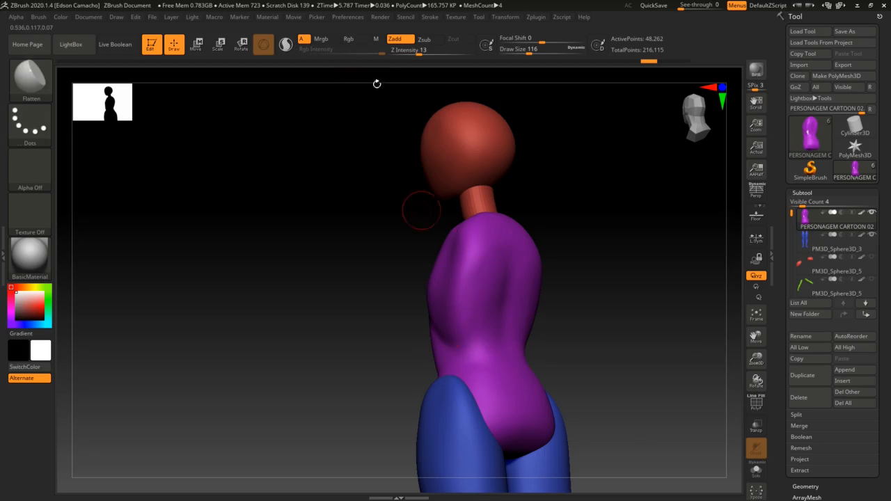
Try to flatten the lower side of the ribcage and undo the strokes.
left_click_drag(458, 333, 462, 332)
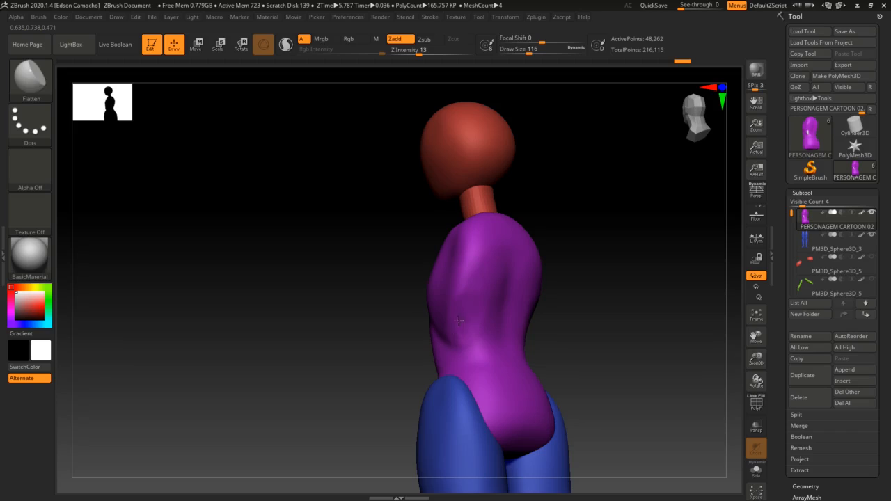
key("ctrl+z")
key("ctrl+z")
key("ctrl+z")
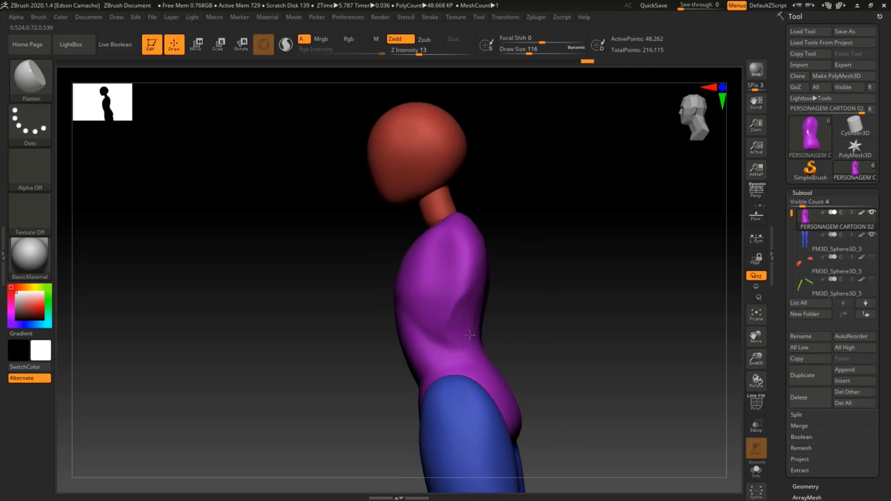
Flatten and smooth the transition between the ribcage and the lower back in side view.
mouse_move(470, 335)
left_mouse_down()
mouse_move(481, 310)
mouse_move(466, 319)
left_mouse_up()
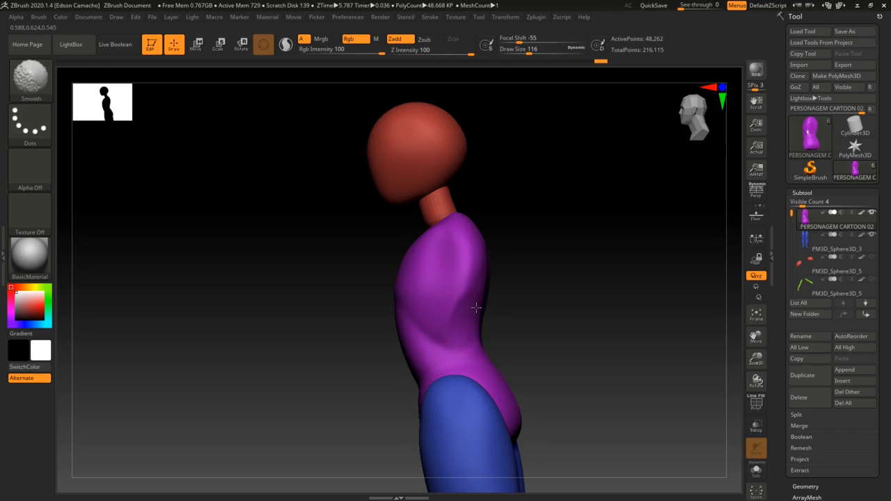
left_click_drag(478, 351, 475, 324, "shift")
right_click_drag(477, 308, 469, 294)
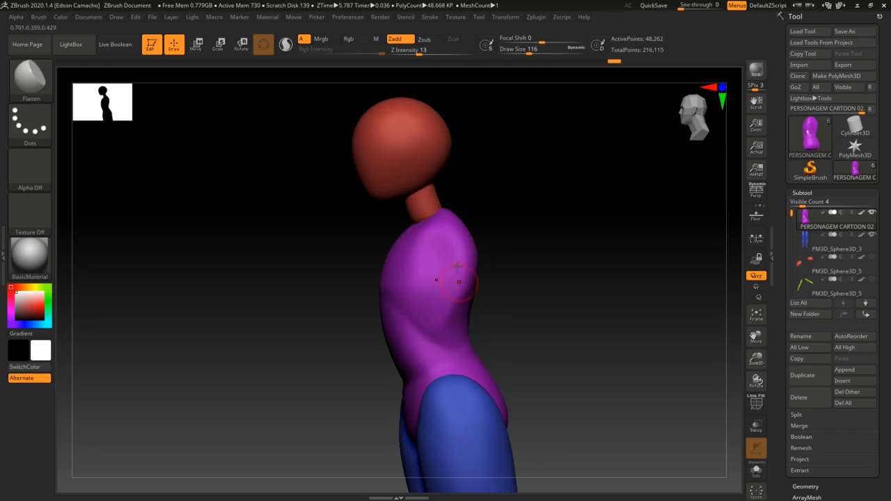
Work the upper side of the torso below the shoulder with the Clay brush at Z Intensity 6, and flatten that area with Flatten.
right_click_drag(451, 259, 450, 265)
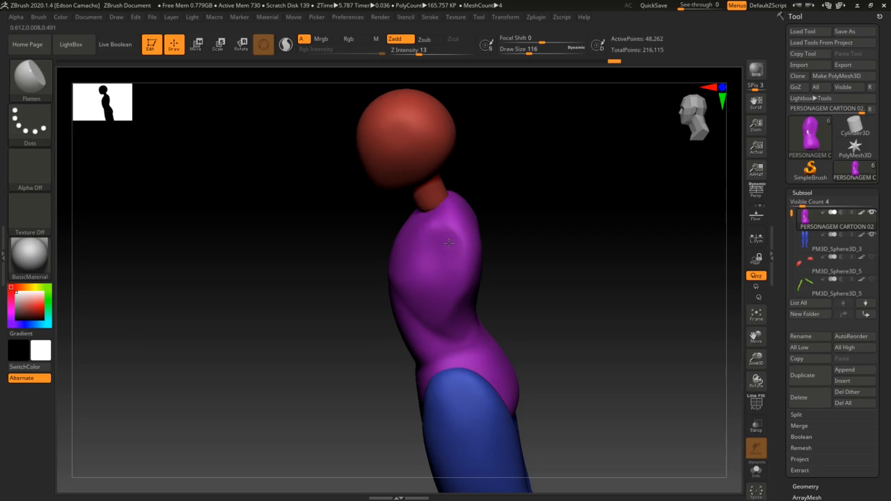
left_click(29, 77)
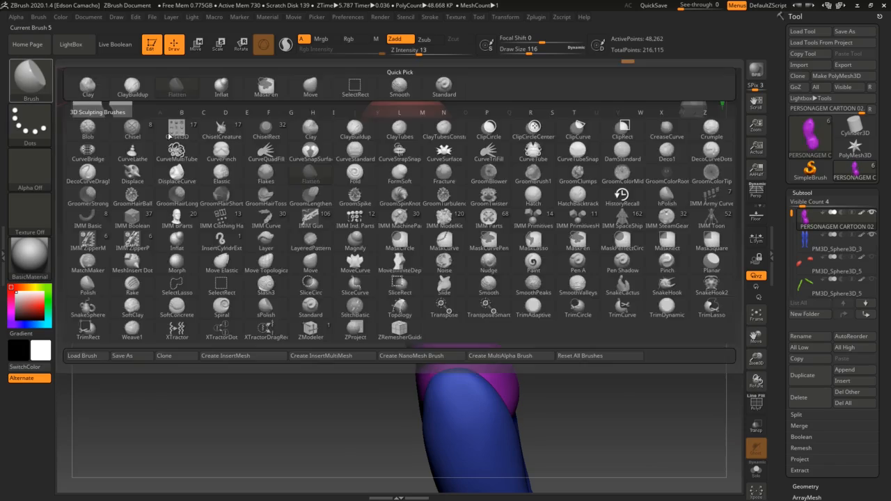
key("b")
key("c")
key("l")
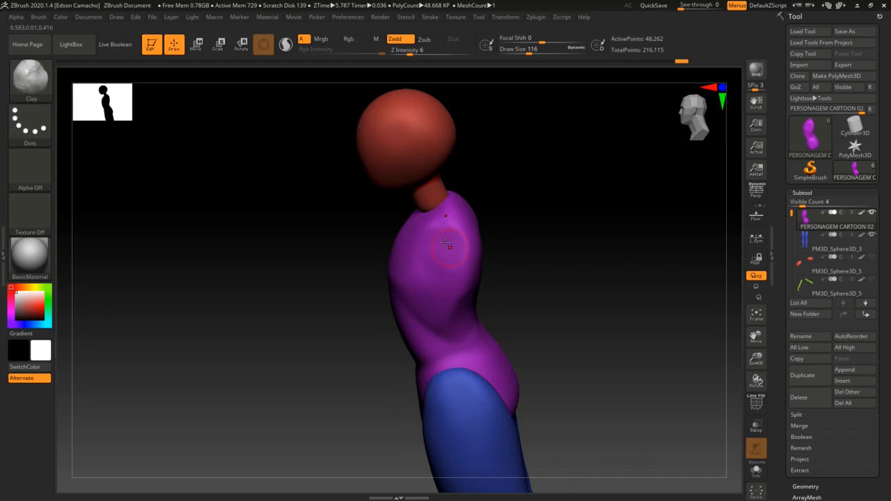
mouse_move(429, 243)
left_mouse_down()
mouse_move(429, 268)
mouse_move(444, 273)
mouse_move(434, 256)
mouse_move(455, 273)
left_mouse_up()
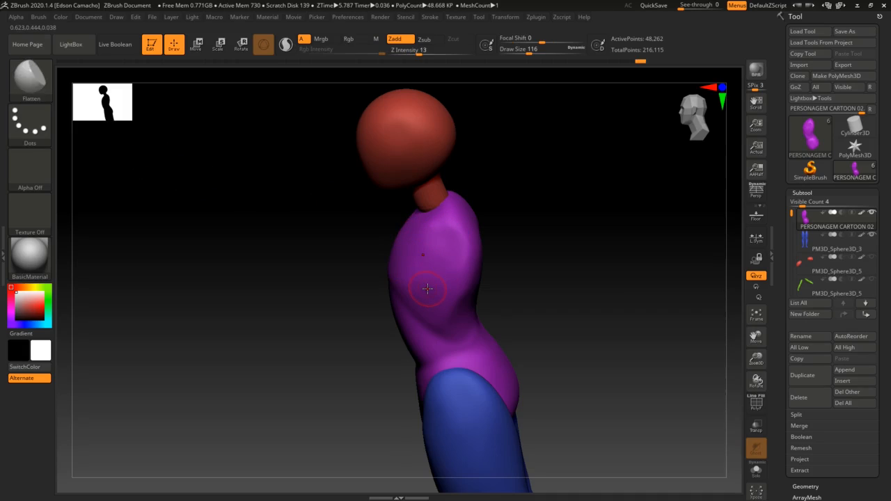
left_click_drag(450, 240, 442, 241)
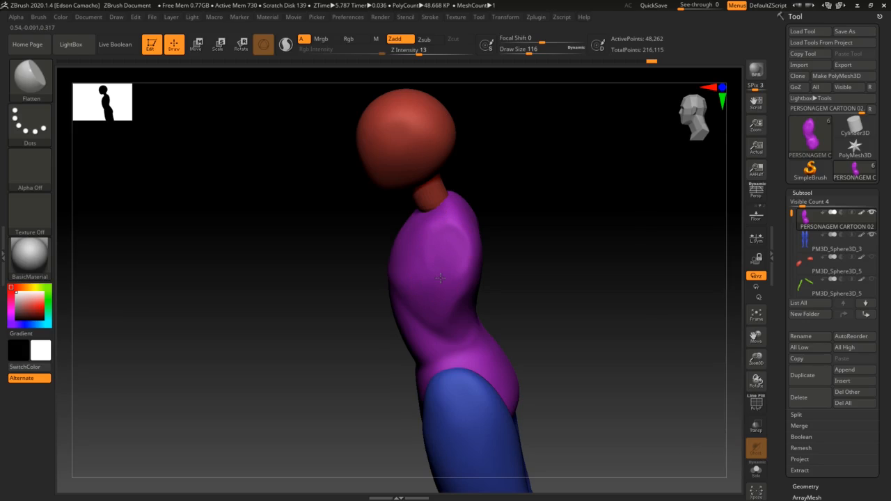
Flatten the side of the ribcage and smooth it from below the shoulder to the mid-back.
left_click_drag(444, 266, 447, 266)
mouse_move(464, 295)
right_mouse_down()
mouse_move(479, 280)
mouse_move(463, 281)
right_mouse_up()
left_click_drag(422, 219, 453, 259, "shift")
mouse_move(475, 340)
right_mouse_down()
mouse_move(521, 322)
mouse_move(534, 332)
mouse_move(504, 325)
right_mouse_up()
mouse_move(439, 293)
right_mouse_down()
mouse_move(390, 288)
mouse_move(387, 273)
mouse_move(531, 297)
mouse_move(455, 276)
mouse_move(445, 284)
right_mouse_up()
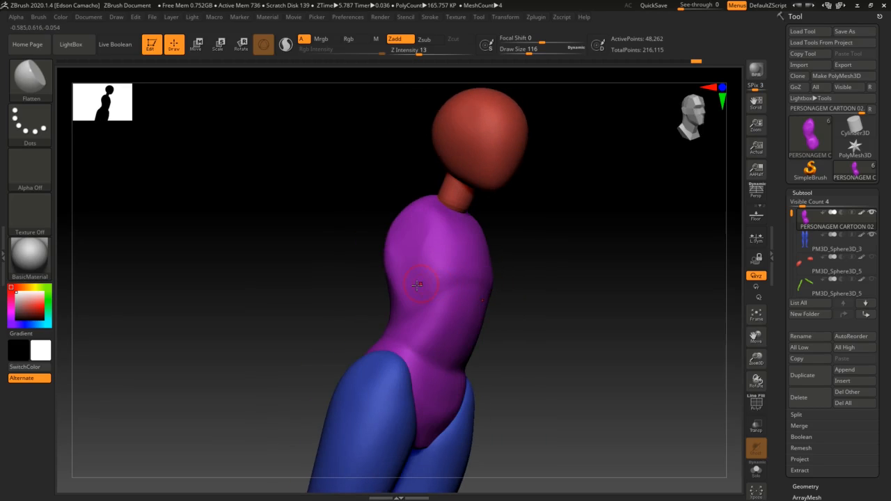
key("shift")
left_click_drag(419, 293, 420, 284, "shift")
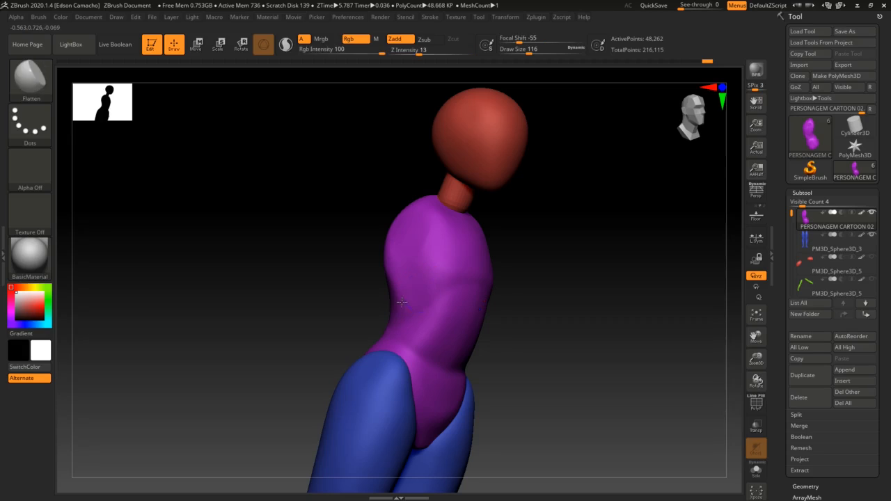
Flatten the side of the torso between the ribcage and waist and smooth the ribcage's lower edge.
right_click_drag(397, 282, 399, 291)
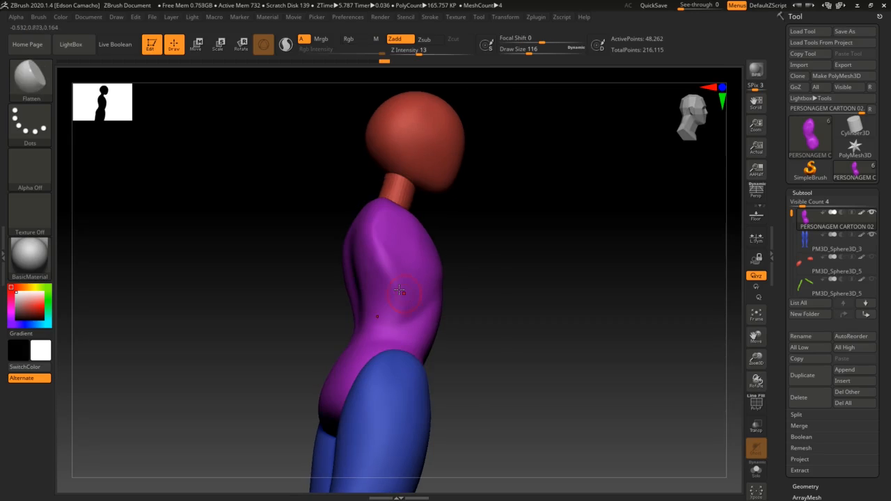
mouse_move(397, 295)
left_mouse_down()
mouse_move(395, 303)
mouse_move(404, 283)
mouse_move(400, 309)
mouse_move(411, 294)
mouse_move(383, 319)
left_mouse_up()
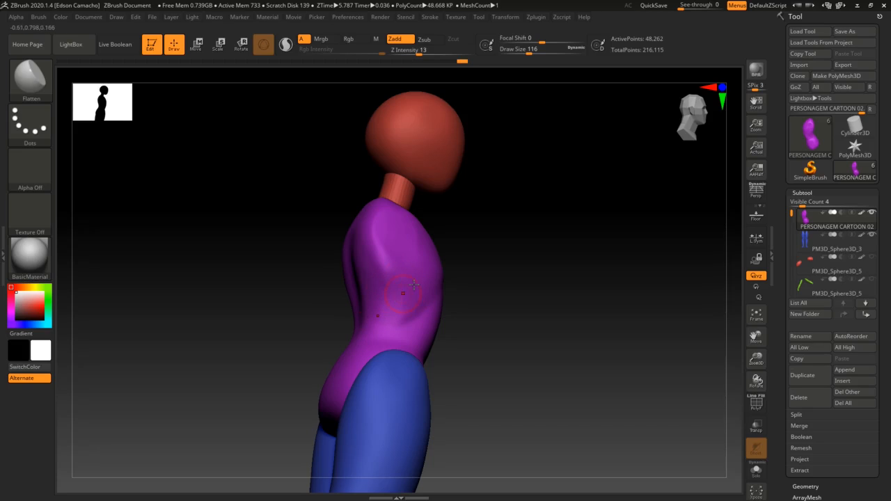
key("shift")
left_click_drag(388, 275, 411, 296, "shift")
right_click_drag(422, 287, 416, 302)
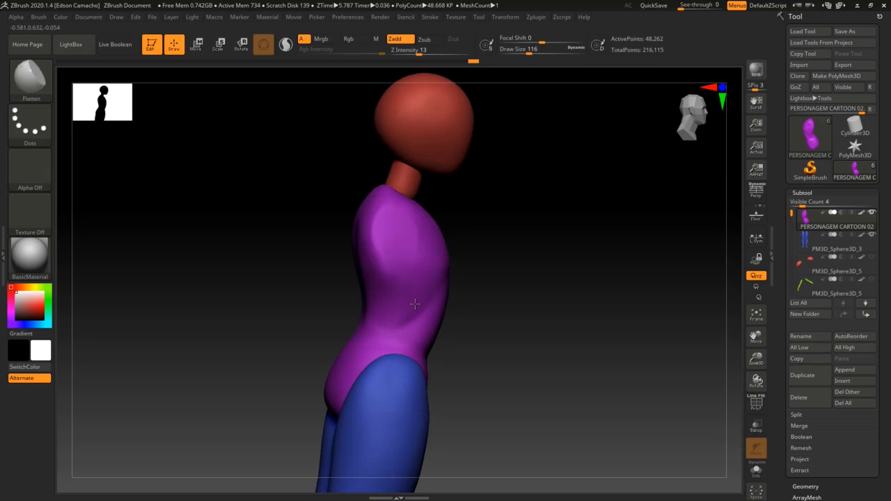
Even out the side of the lower ribcage toward the back with further Flatten strokes.
mouse_move(384, 278)
left_mouse_down()
mouse_move(383, 270)
mouse_move(420, 287)
mouse_move(406, 293)
mouse_move(417, 285)
left_mouse_up()
right_click_drag(406, 286, 416, 283)
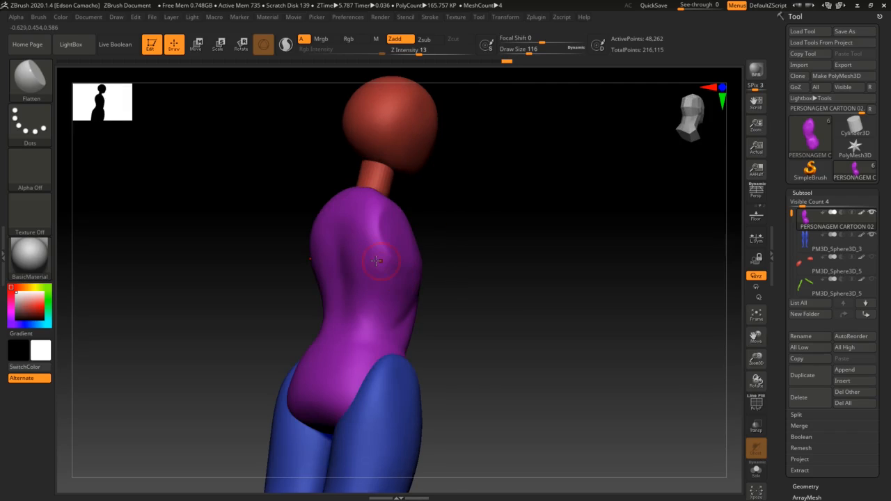
mouse_move(381, 272)
left_mouse_down()
mouse_move(415, 283)
mouse_move(402, 286)
left_mouse_up()
right_click_drag(403, 284, 373, 282)
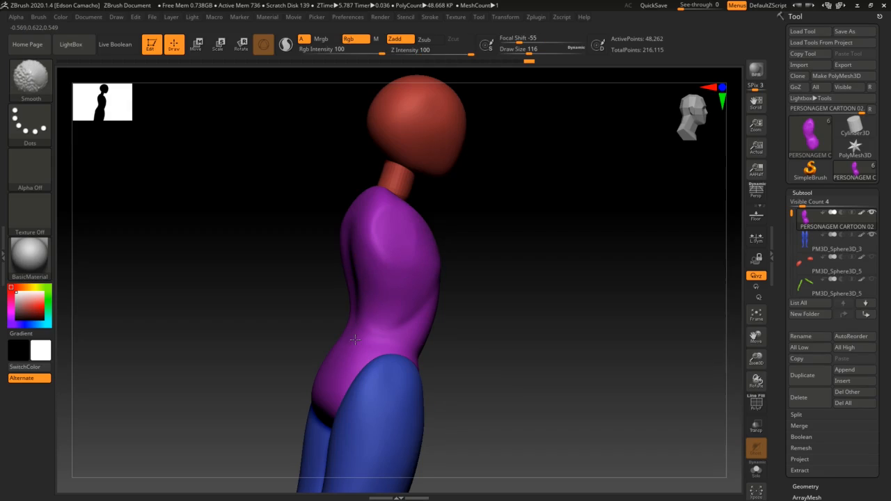
mouse_move(355, 339)
right_mouse_down()
mouse_move(354, 313)
mouse_move(334, 307)
right_mouse_up()
Sculpt a small notch at the centre of the upper chest below the neck with the Clay brush at Draw Size 56, and smooth it.
mouse_move(419, 312)
right_mouse_down()
mouse_move(438, 293)
mouse_move(437, 307)
right_mouse_up()
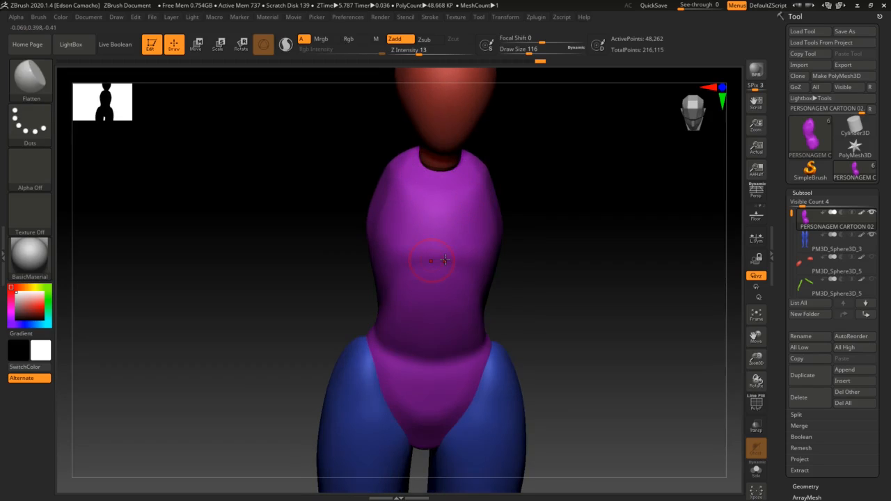
right_click_drag(430, 252, 431, 244)
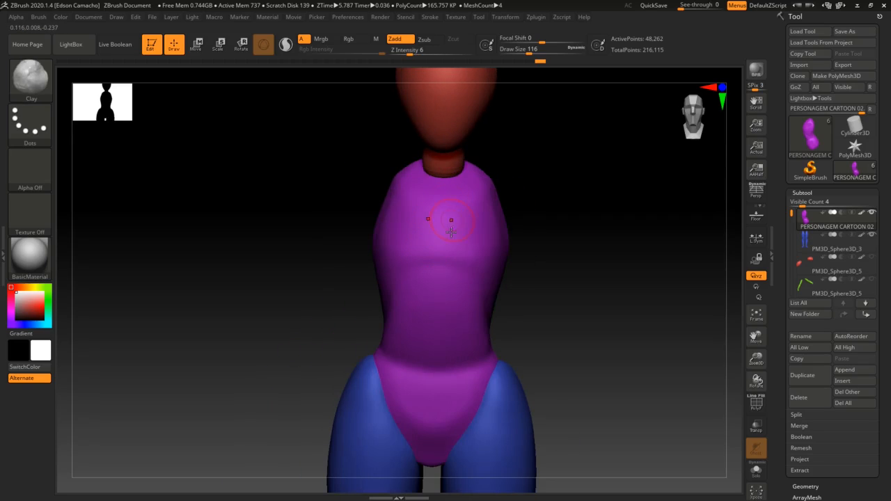
right_click_drag(451, 230, 472, 276, "ctrl")
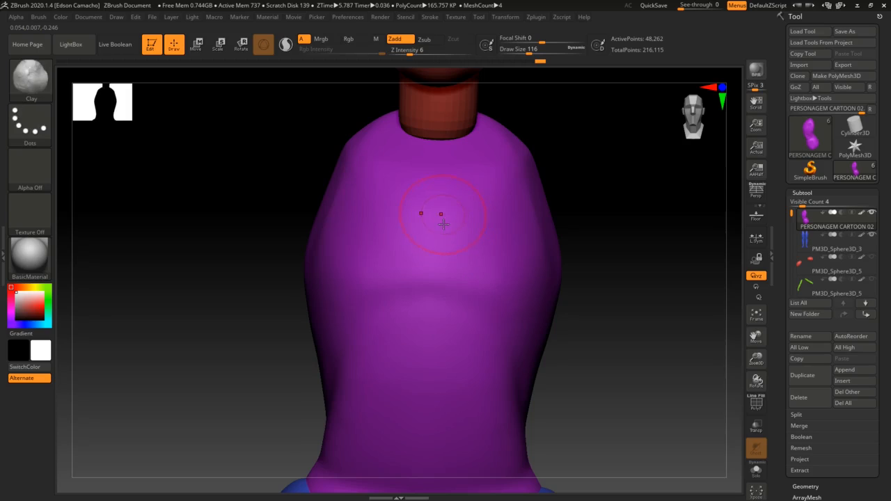
key("s")
left_click_drag(438, 217, 436, 218)
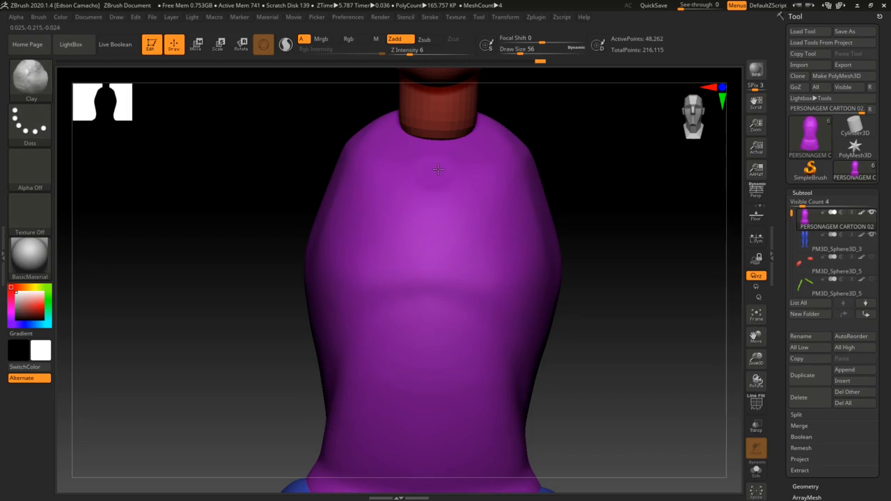
right_click_drag(473, 248, 446, 199, "ctrl")
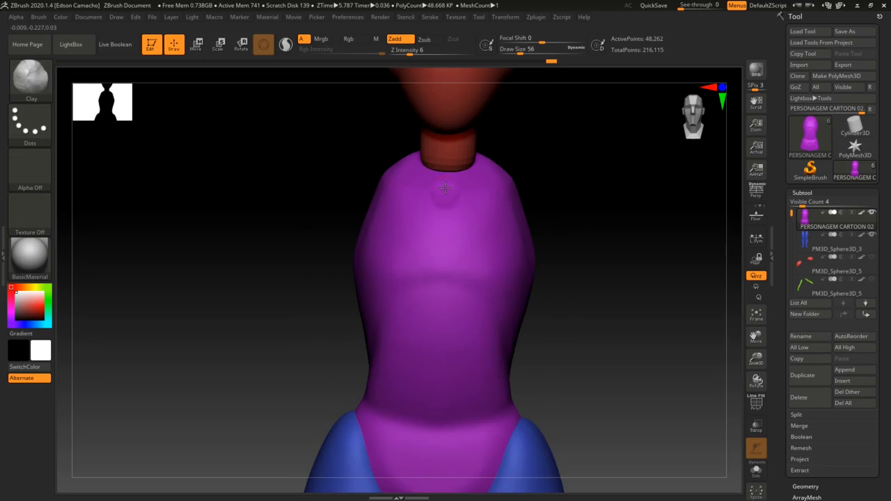
key("shift")
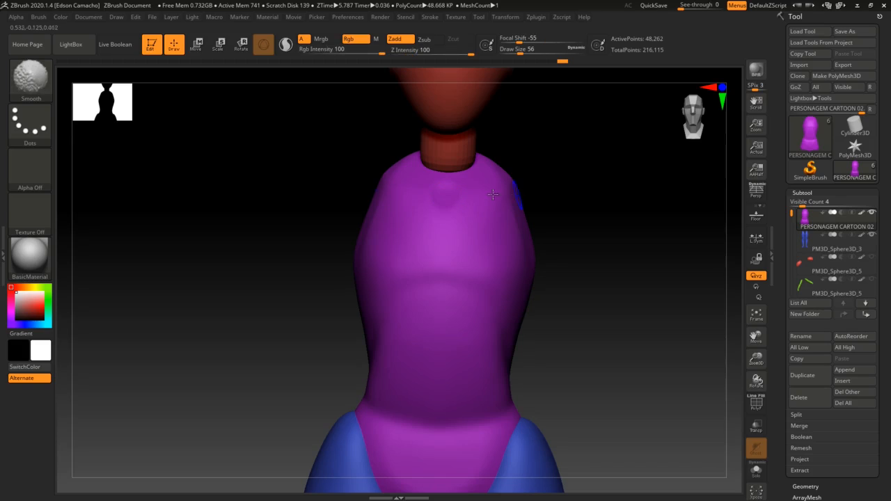
Carve a vertical spine groove down the middle of the back with the Clay brush and soften it by smoothing.
mouse_move(503, 299)
right_mouse_down()
mouse_move(531, 343)
mouse_move(560, 336)
mouse_move(501, 321)
right_mouse_up()
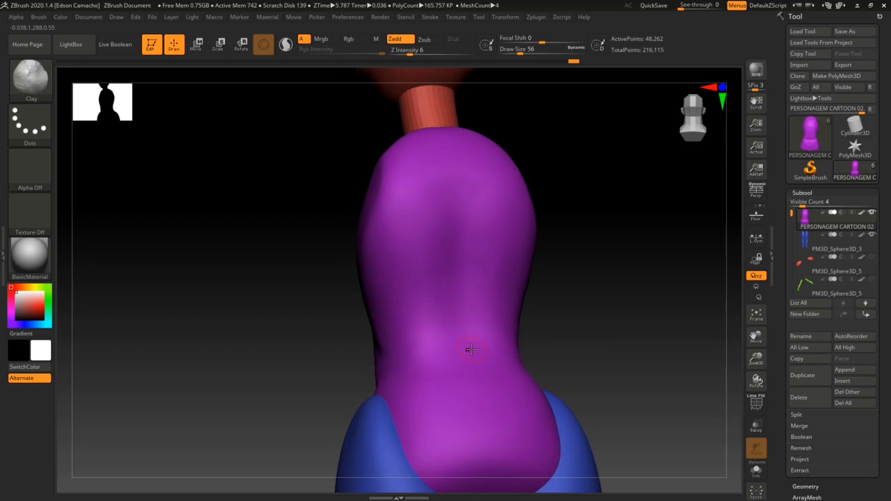
key("space")
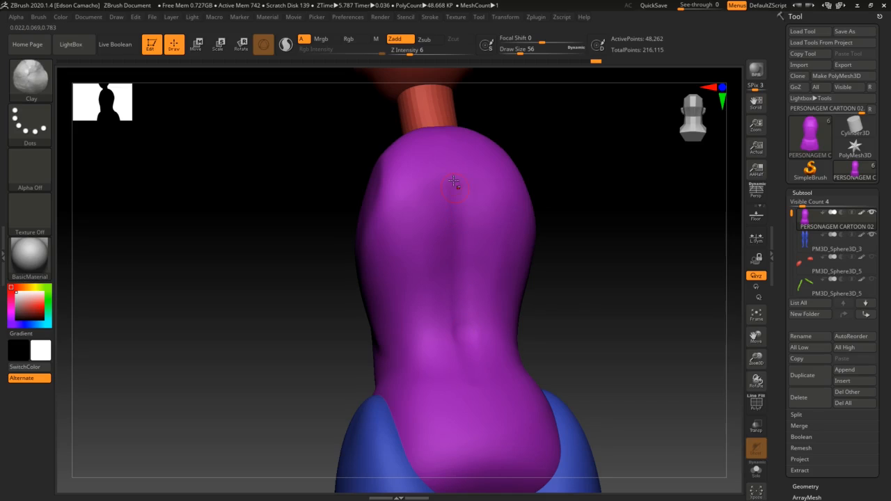
key("shift")
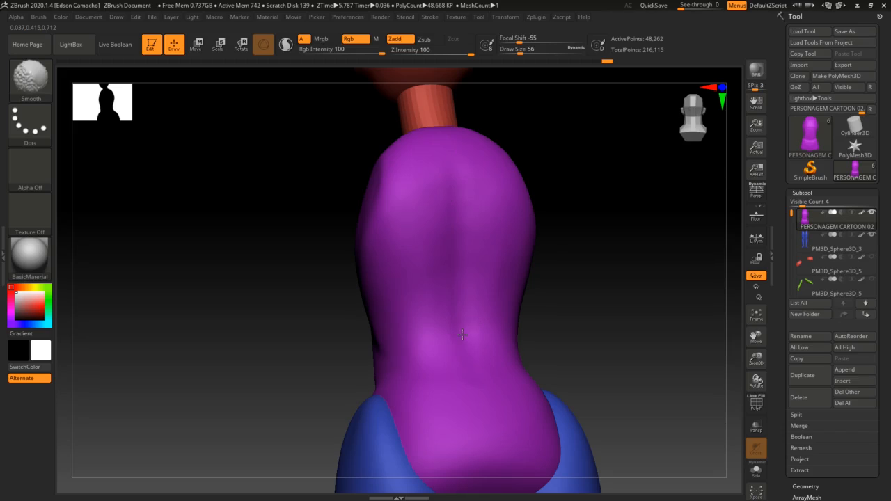
left_click_drag(460, 158, 482, 183, "shift")
mouse_move(457, 401)
right_mouse_down()
mouse_move(467, 417)
mouse_move(505, 408)
mouse_move(450, 419)
right_mouse_up()
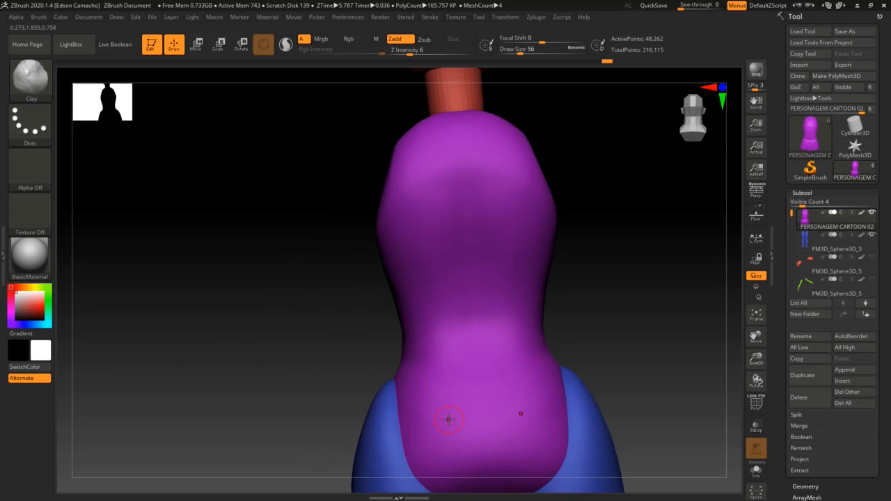
Flatten the upper chest on both sides of the neck notch with the Flatten brush at Draw Size 104.
right_click_drag(285, 341, 400, 323)
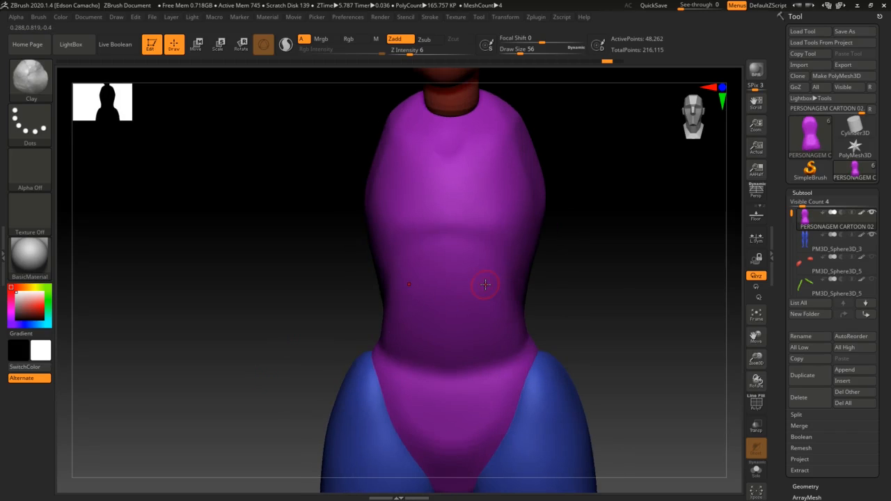
right_click_drag(508, 244, 474, 310)
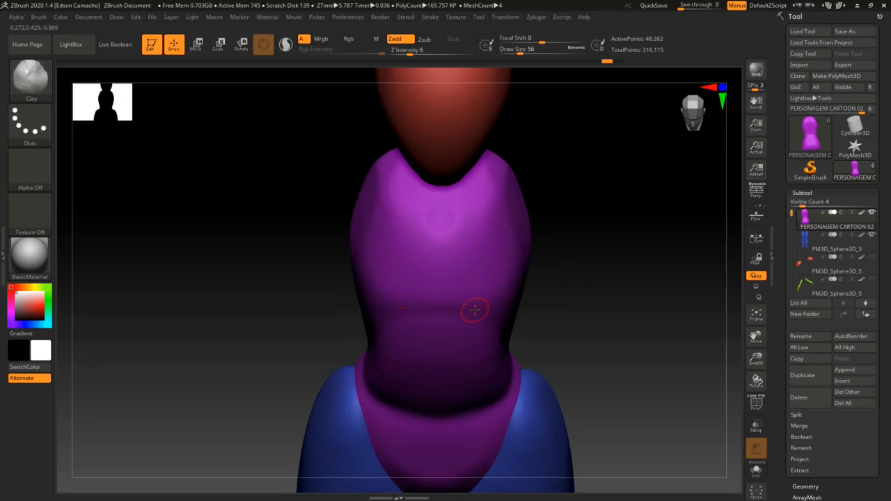
key("b")
key("f")
key("l")
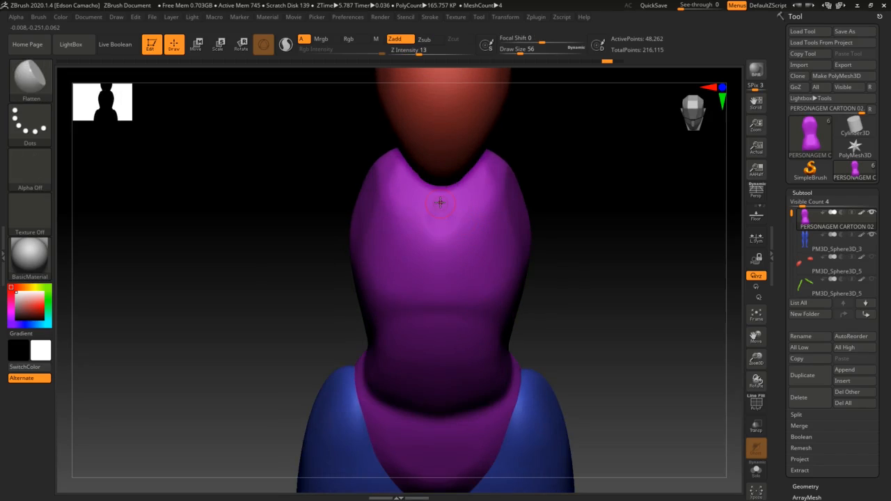
key("s")
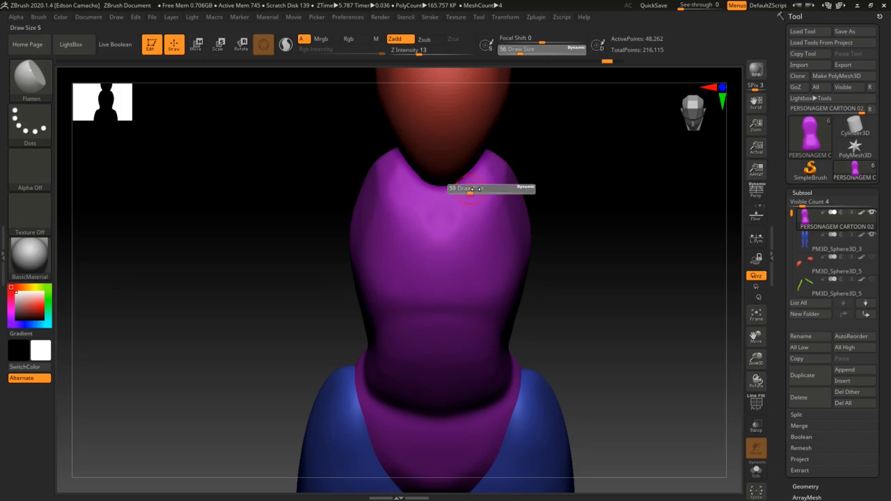
left_click_drag(469, 189, 477, 191)
left_click_drag(422, 182, 412, 182)
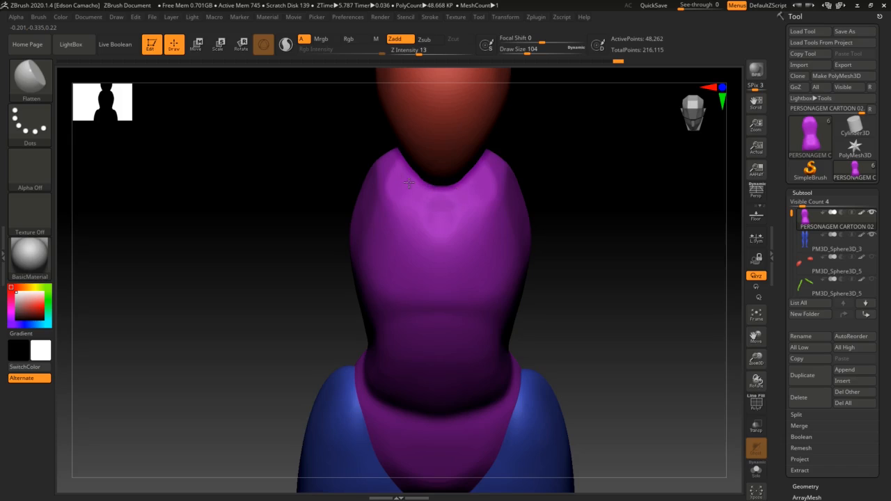
Flatten the front of the chest down to the ribcage's lower edge, and smooth the upper chest around the neck notch.
right_click_drag(499, 270, 499, 230)
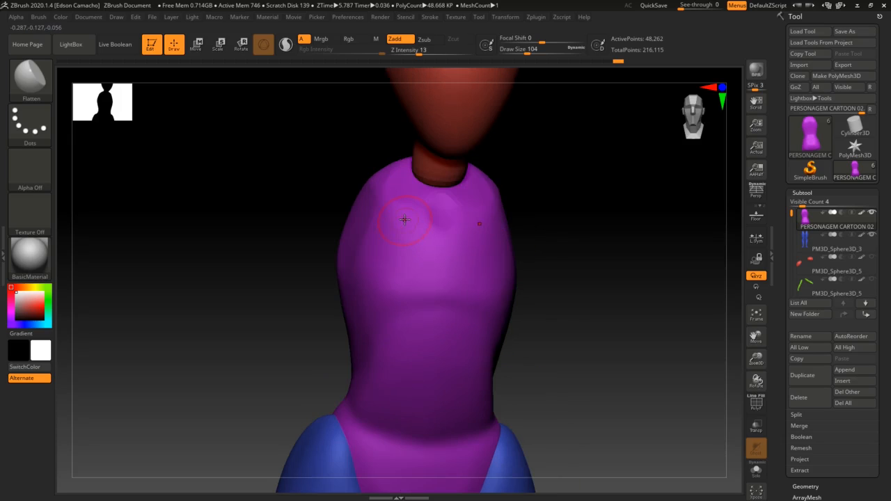
mouse_move(402, 221)
left_mouse_down()
mouse_move(394, 234)
mouse_move(419, 238)
mouse_move(435, 277)
mouse_move(390, 261)
left_mouse_up()
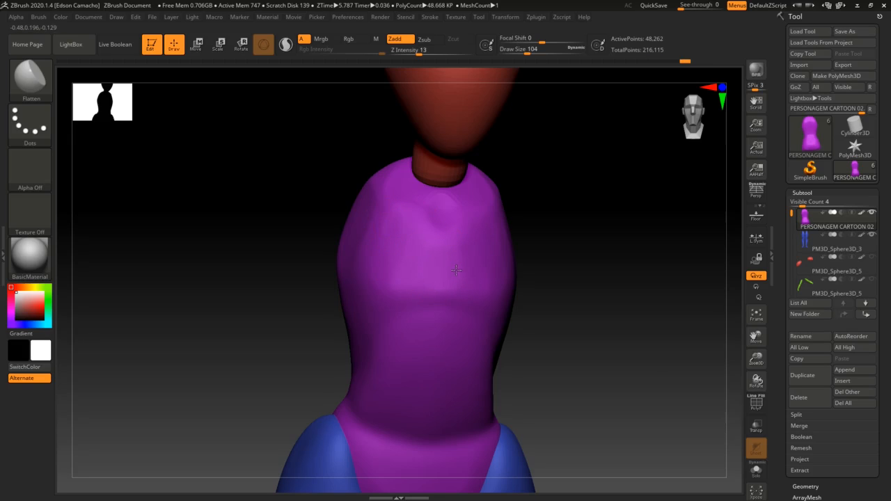
left_click_drag(456, 270, 446, 269)
key("shift")
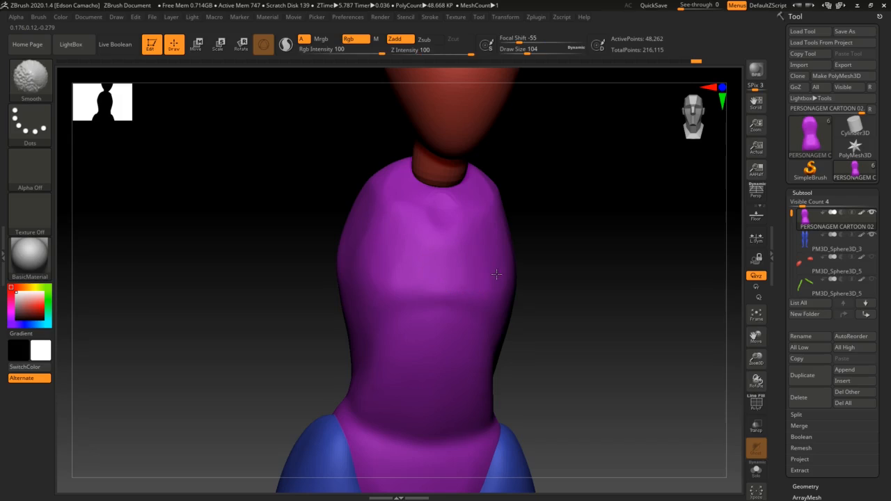
right_click_drag(492, 273, 476, 285)
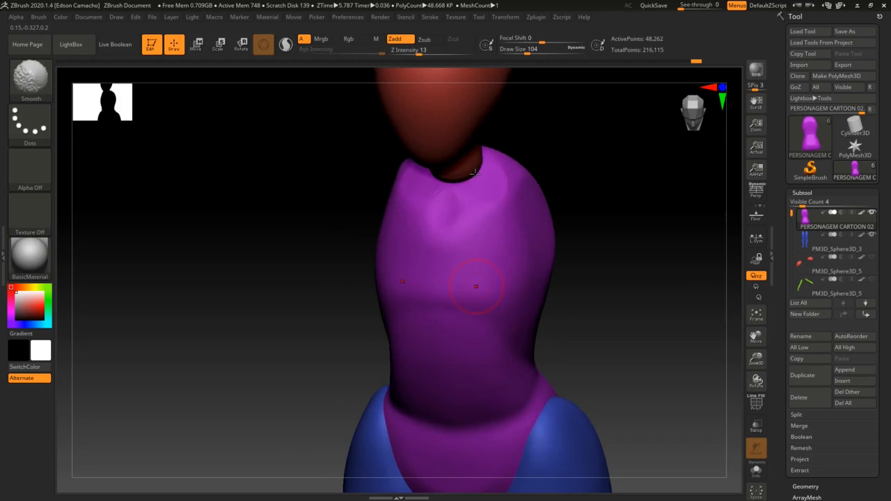
key("shift")
left_click_drag(422, 171, 433, 252, "shift")
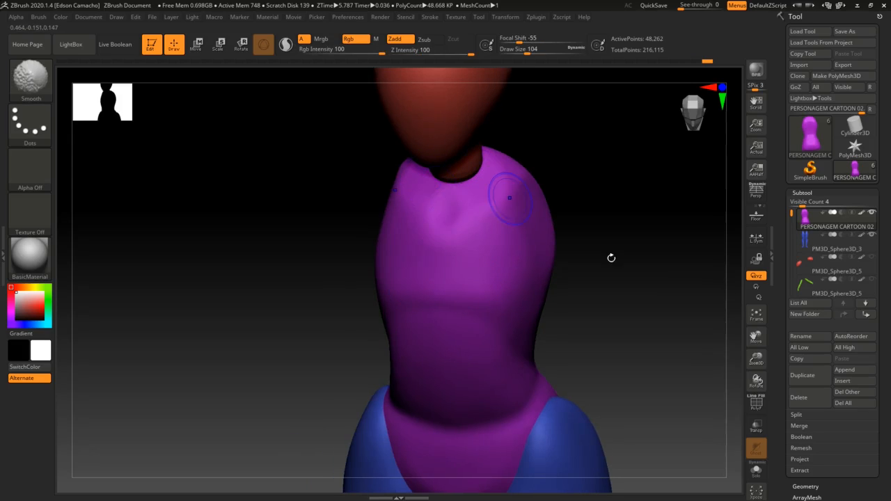
right_click_drag(503, 272, 501, 246, "shift")
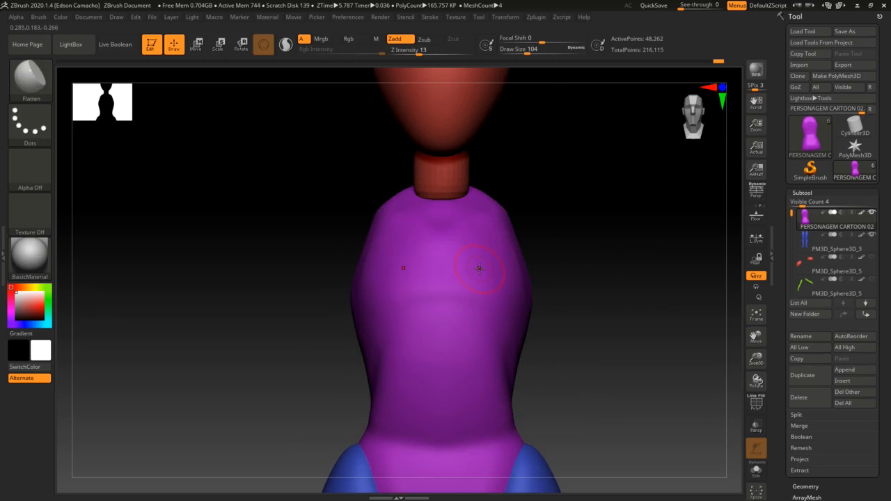
Flatten the outer chest and the lower edge of the ribcage, and smooth the side of the chest.
mouse_move(457, 235)
left_mouse_down()
mouse_move(446, 245)
mouse_move(484, 269)
left_mouse_up()
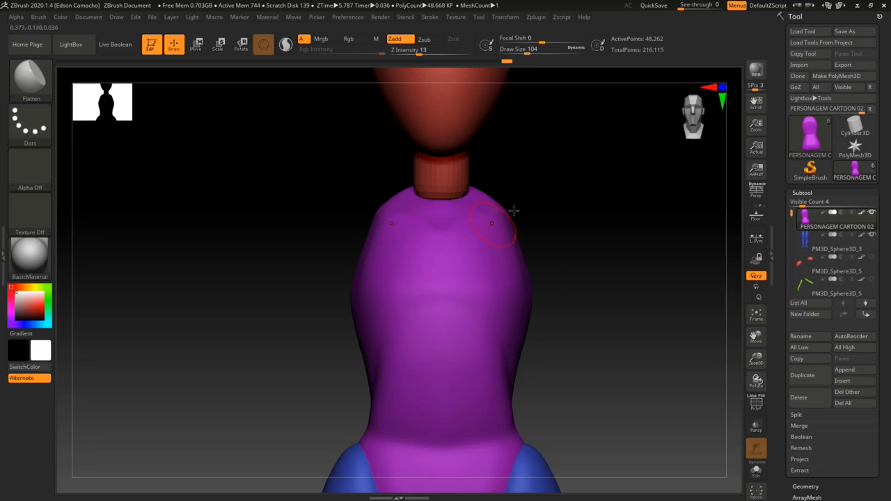
left_click_drag(533, 243, 405, 249)
left_click_drag(458, 304, 481, 284)
right_click_drag(479, 308, 456, 300)
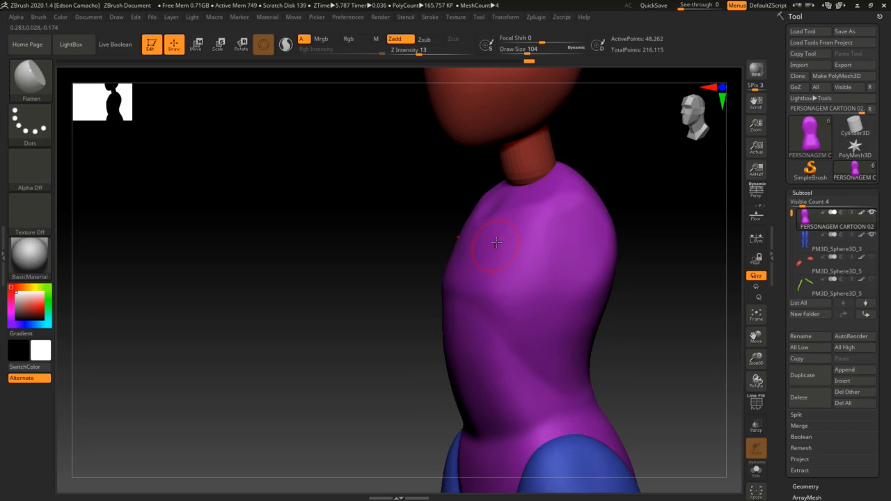
key("shift")
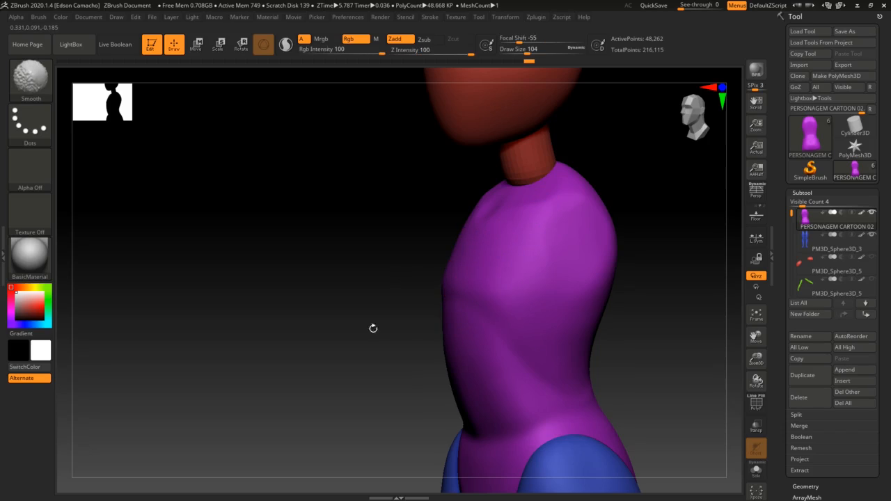
mouse_move(576, 327)
right_mouse_down()
mouse_move(567, 209)
mouse_move(592, 300)
mouse_move(571, 283)
right_mouse_up()
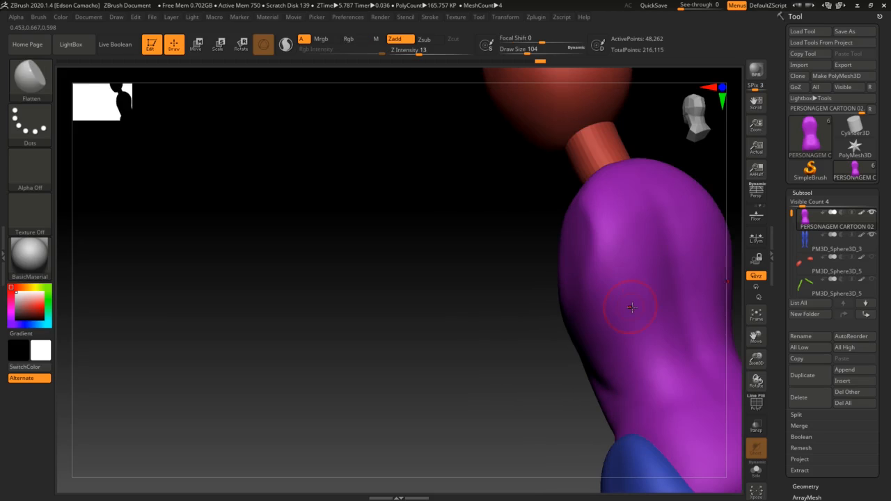
right_click_drag(626, 306, 621, 316)
right_click_drag(678, 314, 698, 331, "shift")
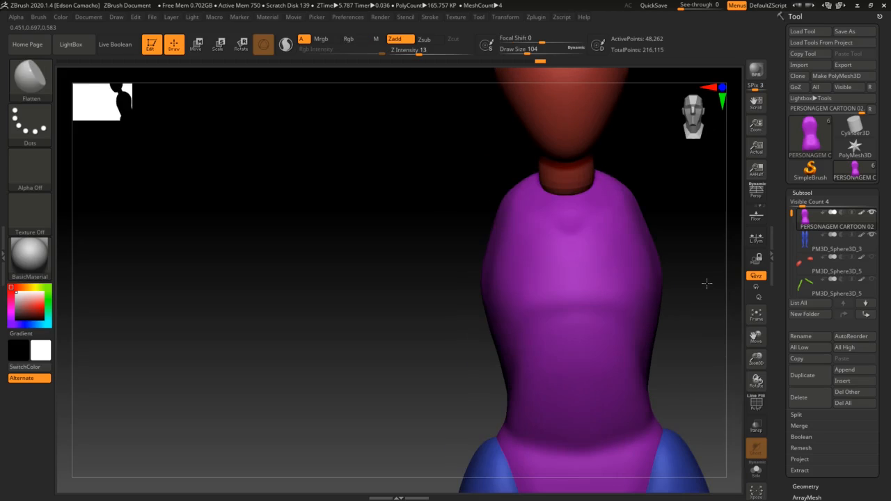
right_click_drag(660, 368, 531, 288, "ctrl")
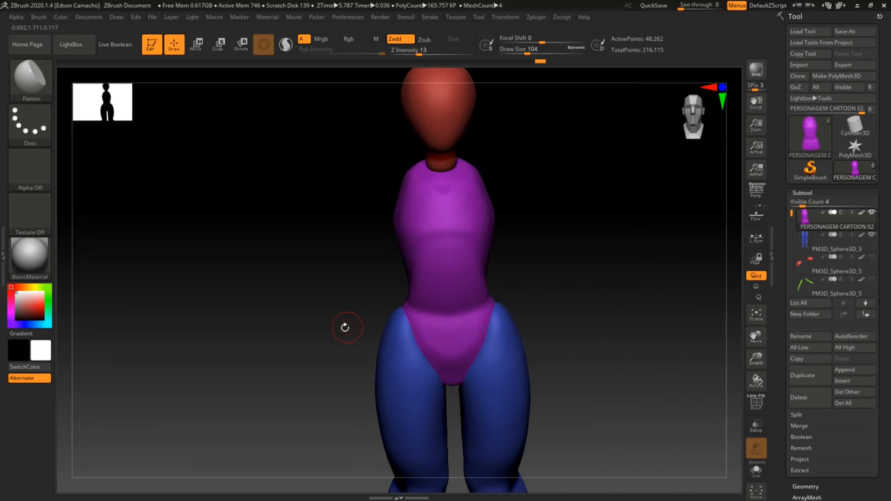
right_click_drag(344, 324, 434, 327)
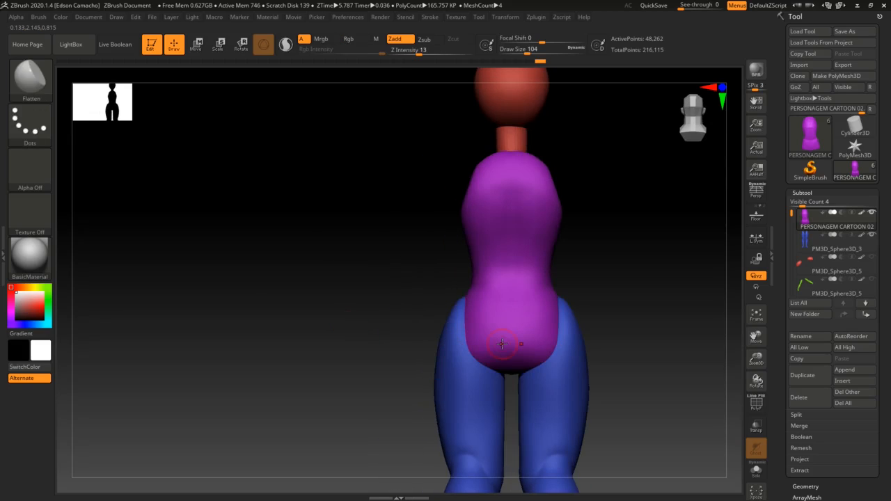
key("b")
key("c")
key("b")
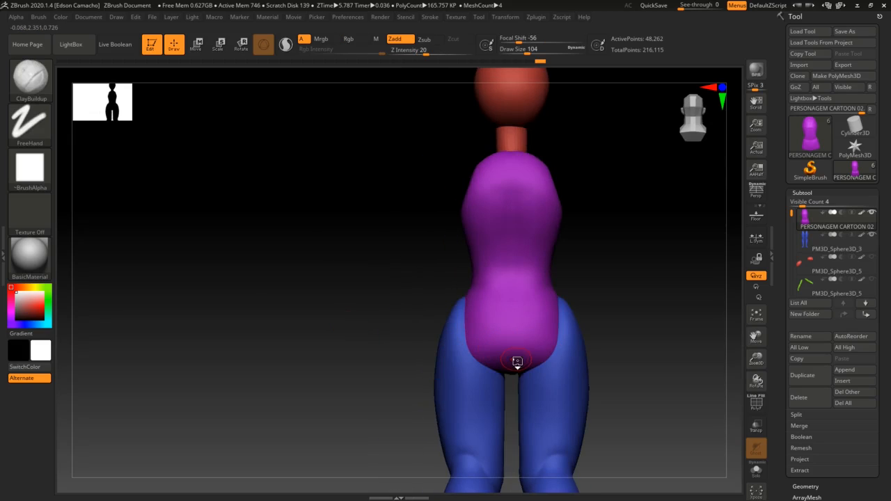
Widen the hips and fill out the lower pelvis and buttocks with the Move brush at Draw Size 318.
key("b")
key("m")
key("v")
key("s")
mouse_move(440, 295)
left_mouse_down()
mouse_move(461, 293)
mouse_move(461, 329)
left_mouse_up()
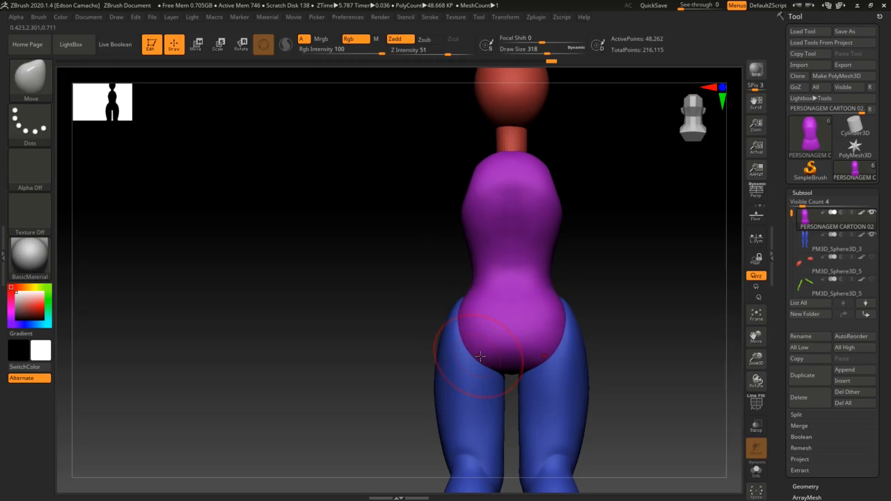
left_click_drag(487, 356, 499, 377)
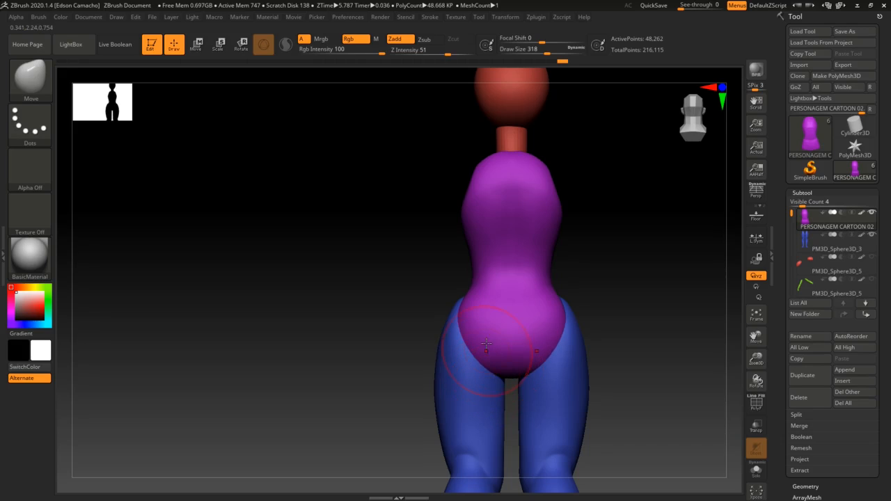
mouse_move(476, 354)
right_mouse_down()
mouse_move(516, 352)
mouse_move(493, 341)
mouse_move(534, 342)
mouse_move(524, 338)
right_mouse_up()
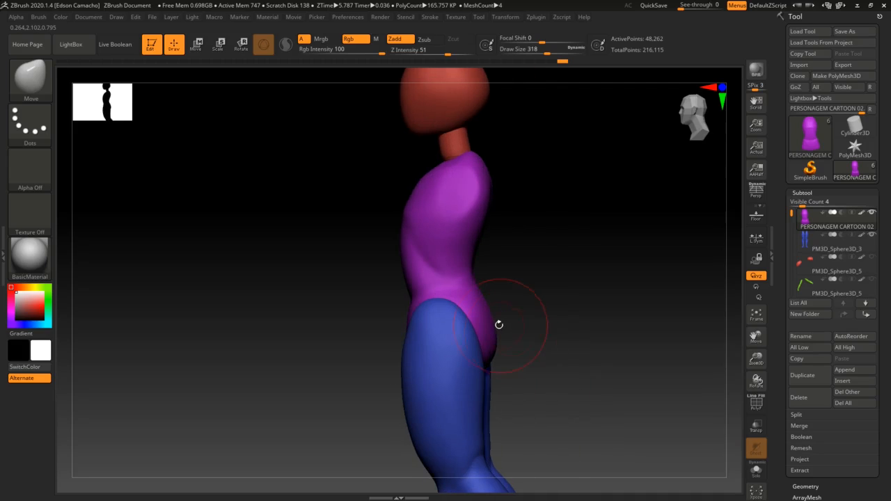
left_click_drag(498, 324, 503, 325)
Carve the spine groove down the lower back with the Clay brush at Draw Size 62, and smooth the surface around it.
right_click_drag(606, 379, 596, 276)
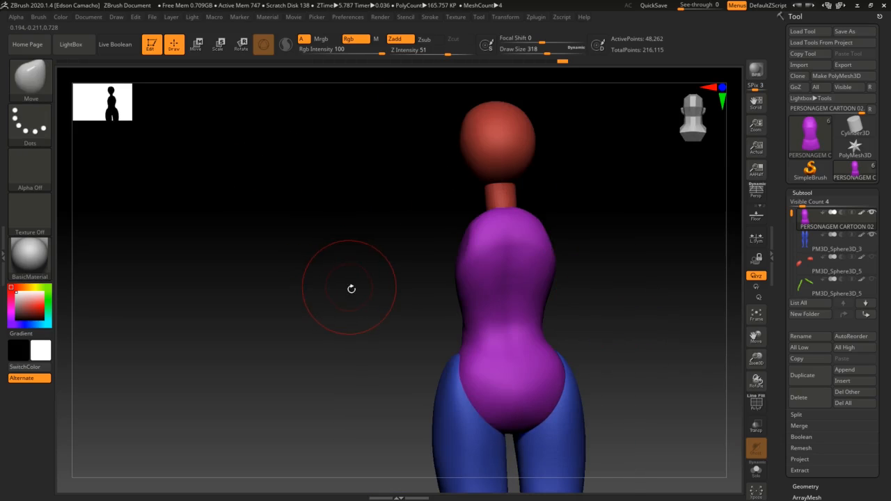
key("b")
key("c")
key("l")
mouse_move(503, 338)
right_mouse_down()
mouse_move(467, 348)
mouse_move(514, 365)
mouse_move(491, 326)
right_mouse_up()
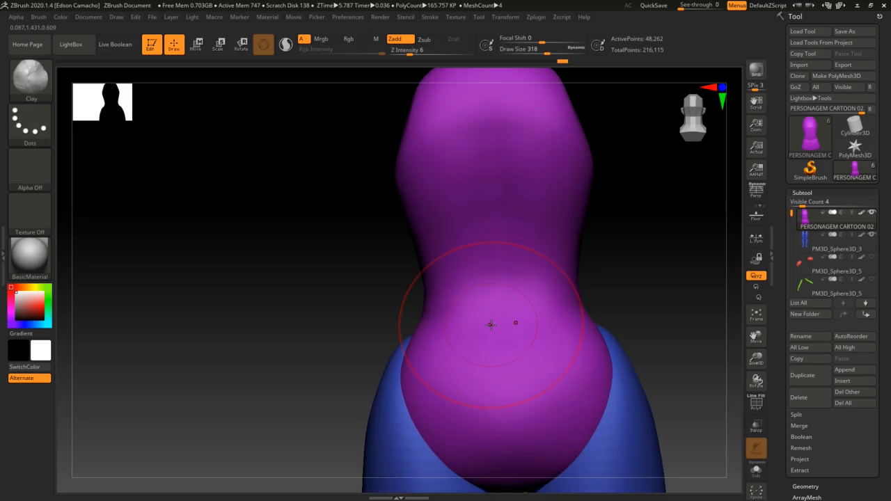
key("s")
left_click_drag(490, 325, 475, 324)
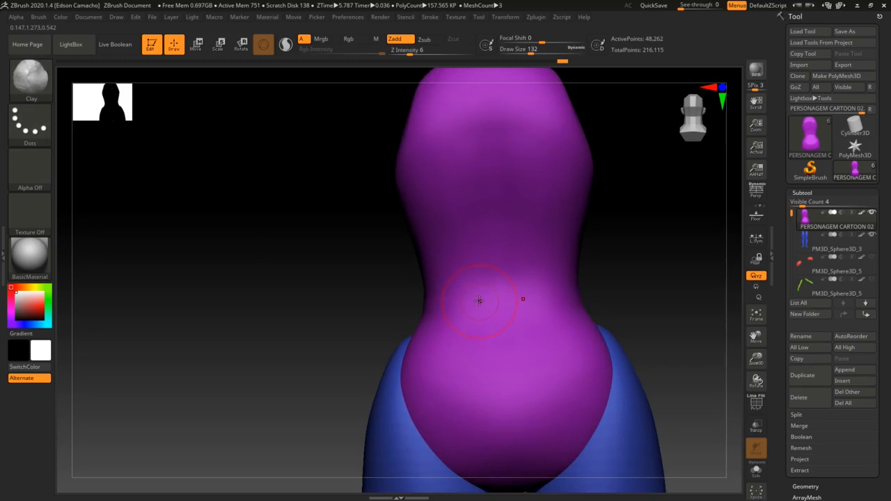
key("s")
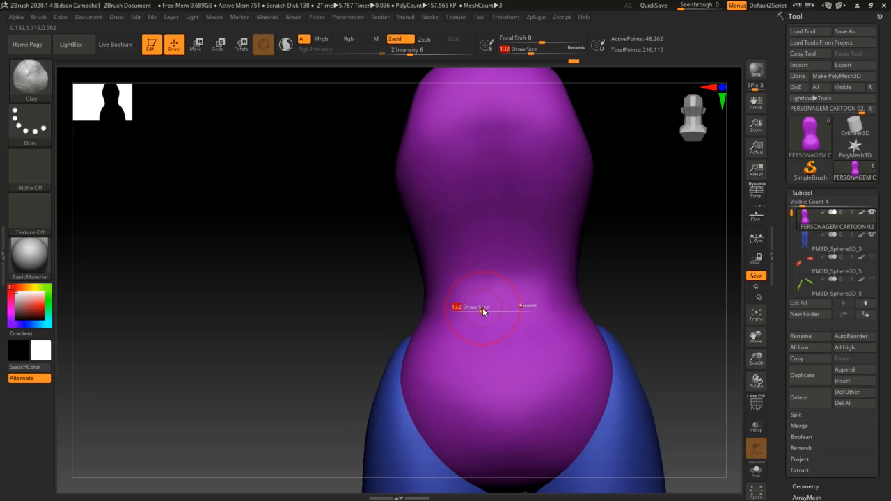
left_click_drag(482, 311, 474, 303)
key("s")
right_click_drag(479, 313, 506, 330)
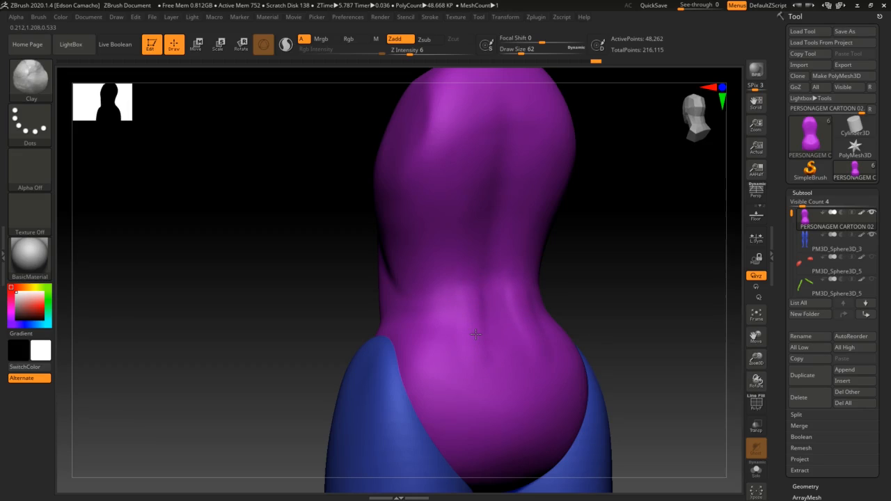
key("shift")
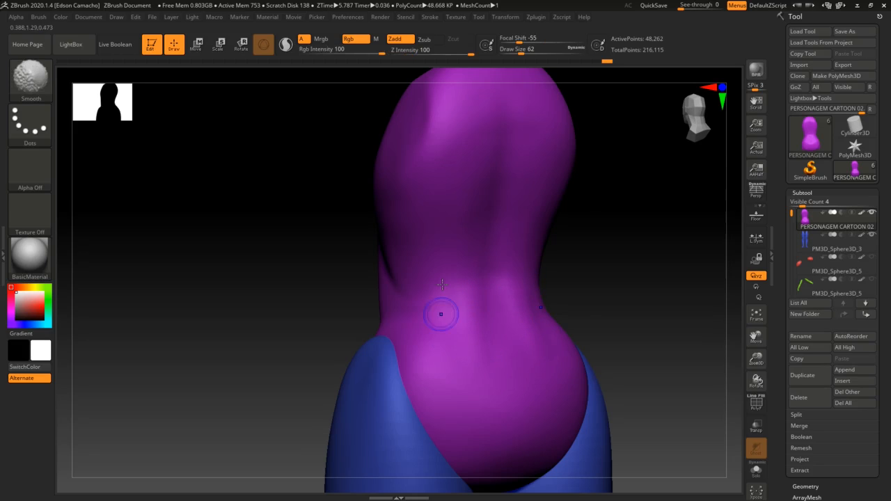
Sculpt the crease between the waist and pelvis above the legs with the Clay brush, and smooth it at the front.
mouse_move(475, 382)
right_mouse_down()
mouse_move(556, 378)
mouse_move(541, 381)
mouse_move(686, 296)
right_mouse_up()
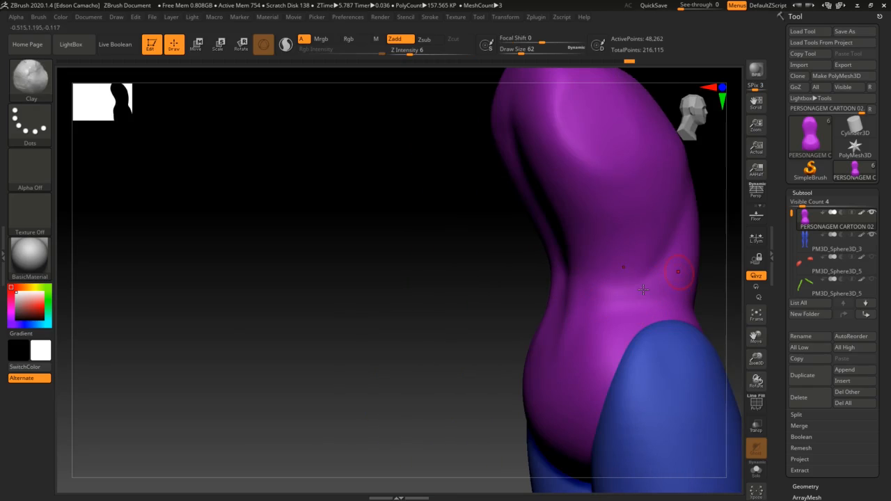
right_click_drag(674, 333, 573, 363)
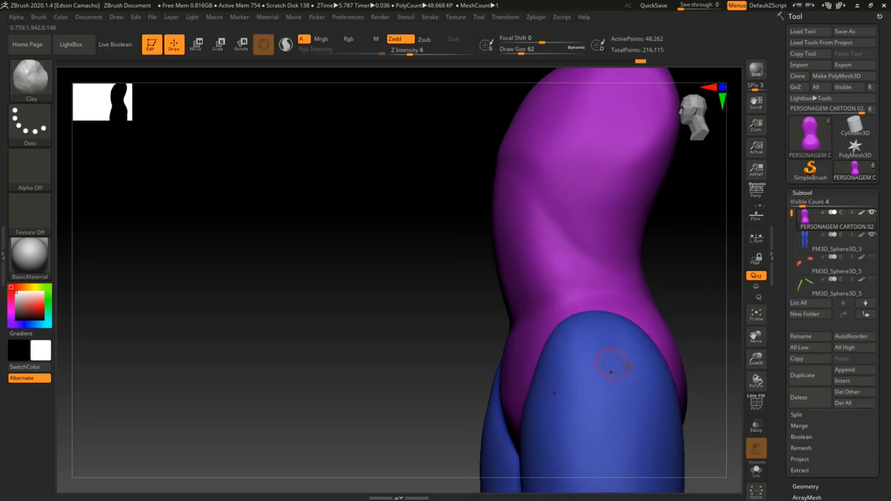
right_click_drag(629, 365, 646, 364, "shift")
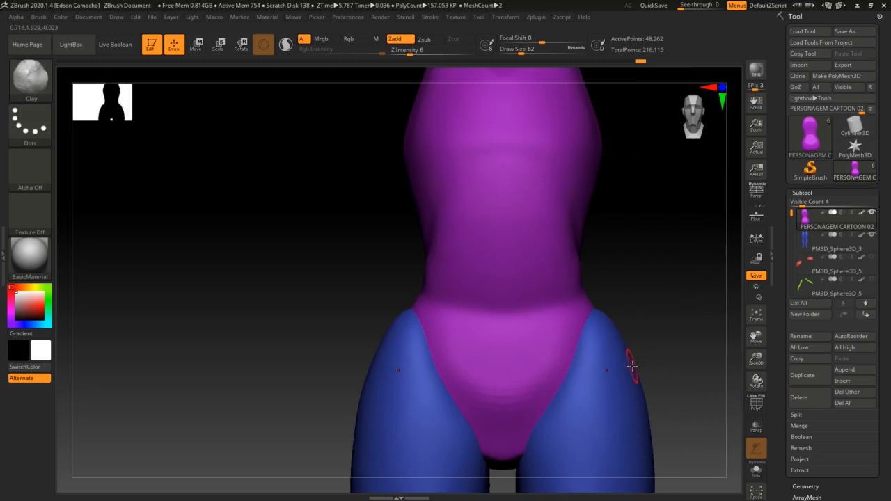
right_click_drag(610, 369, 609, 372)
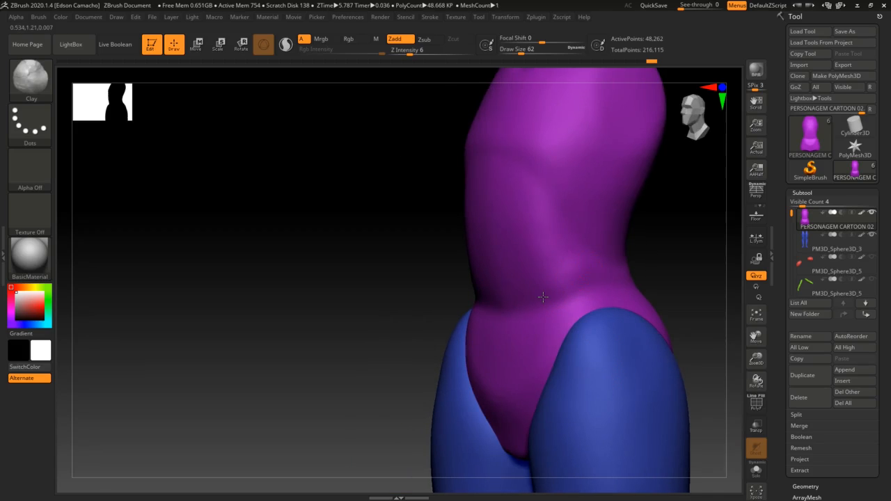
right_click_drag(532, 312, 559, 266)
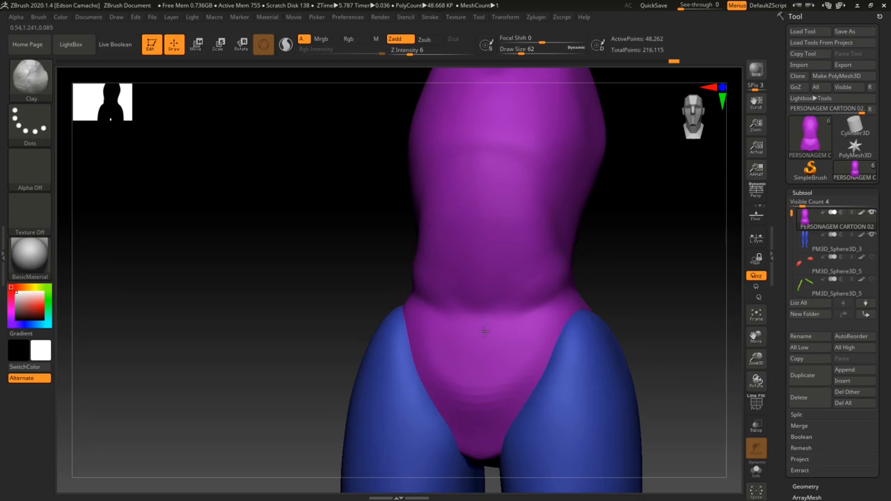
key("shift")
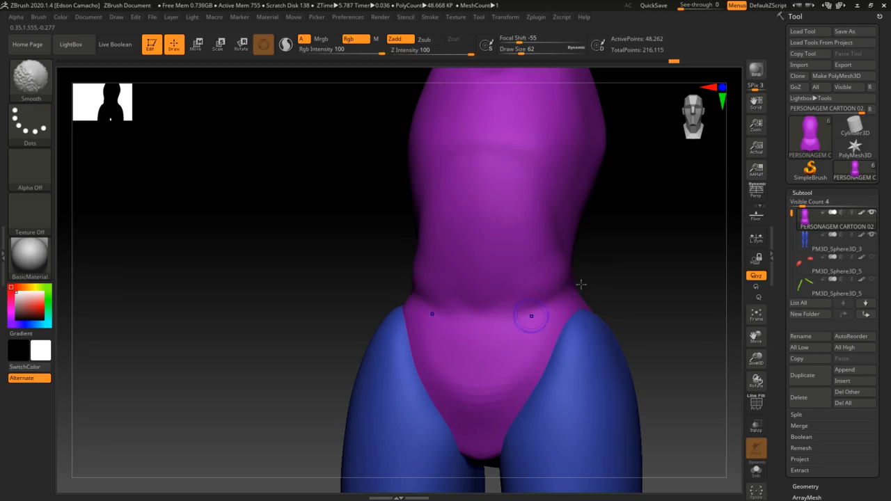
Refine and smooth the side of the waist just above the hips.
right_click_drag(537, 319, 533, 299)
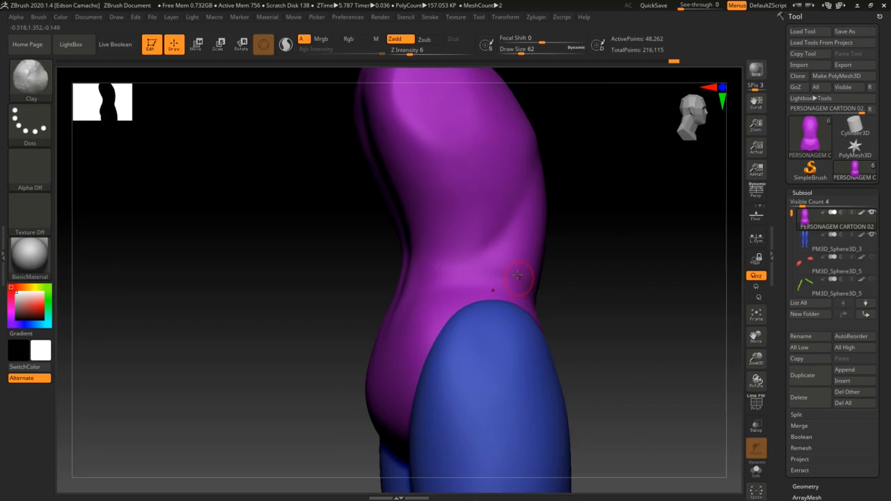
key("shift")
right_click_drag(399, 308, 529, 327)
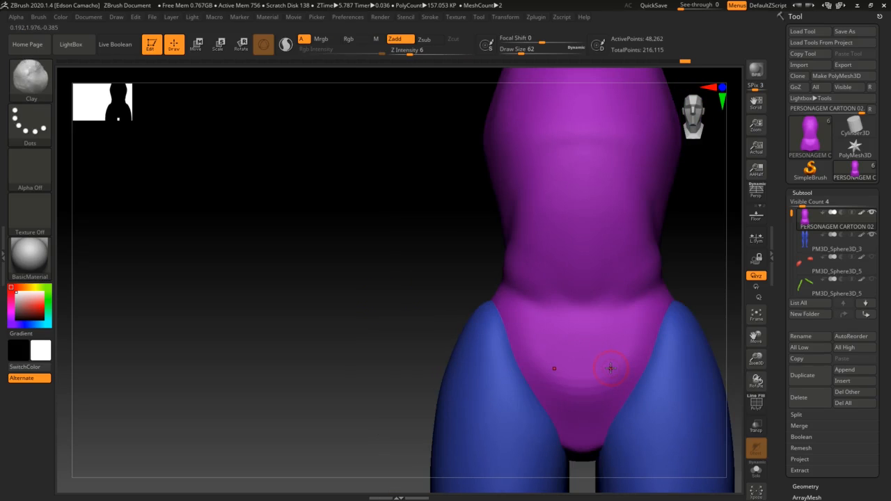
right_click_drag(611, 368, 549, 360)
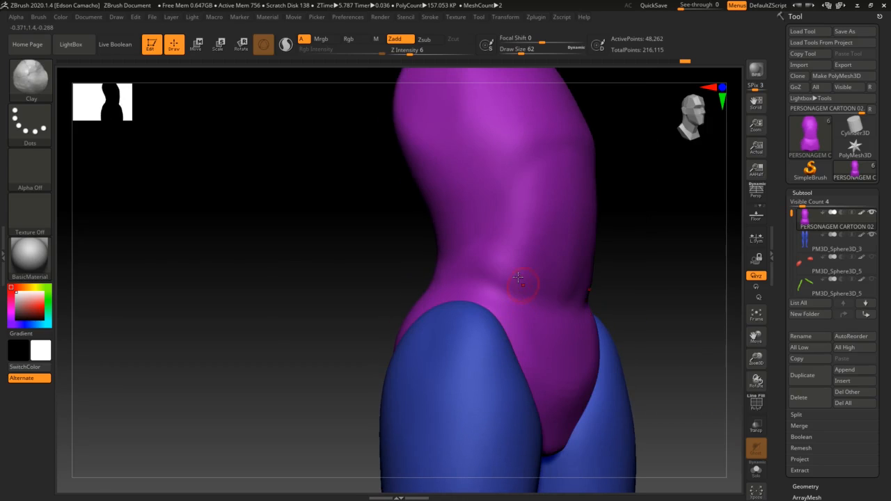
Model the abdomen and lower belly with the Clay brush at Draw Size 172, and smooth the front of the torso.
key("s")
mouse_move(491, 250)
left_mouse_down()
mouse_move(505, 250)
mouse_move(514, 216)
mouse_move(509, 226)
left_mouse_up()
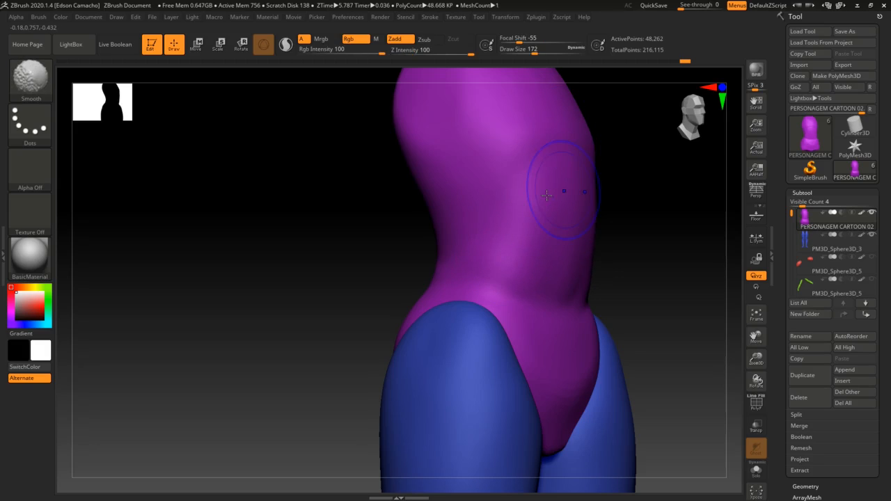
mouse_move(554, 193)
right_mouse_down()
mouse_move(565, 197)
mouse_move(524, 240)
mouse_move(491, 258)
mouse_move(497, 269)
right_mouse_up()
key("space")
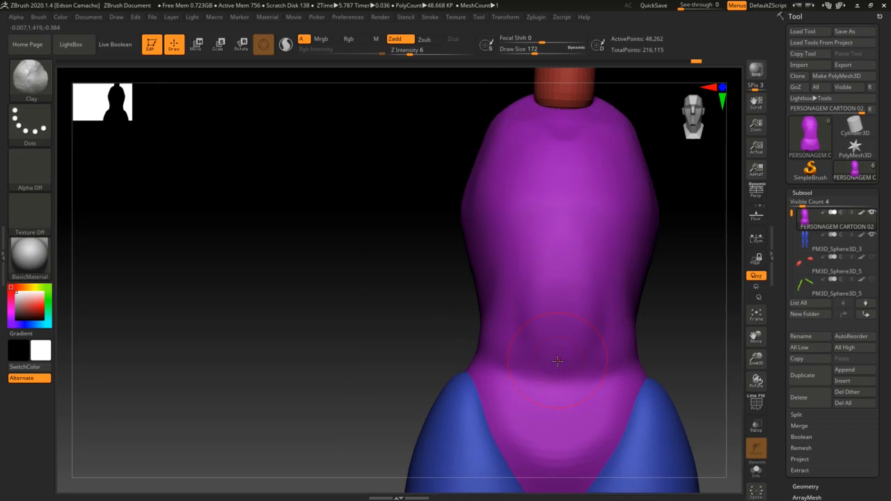
mouse_move(559, 372)
right_mouse_down()
mouse_move(611, 391)
mouse_move(581, 374)
right_mouse_up()
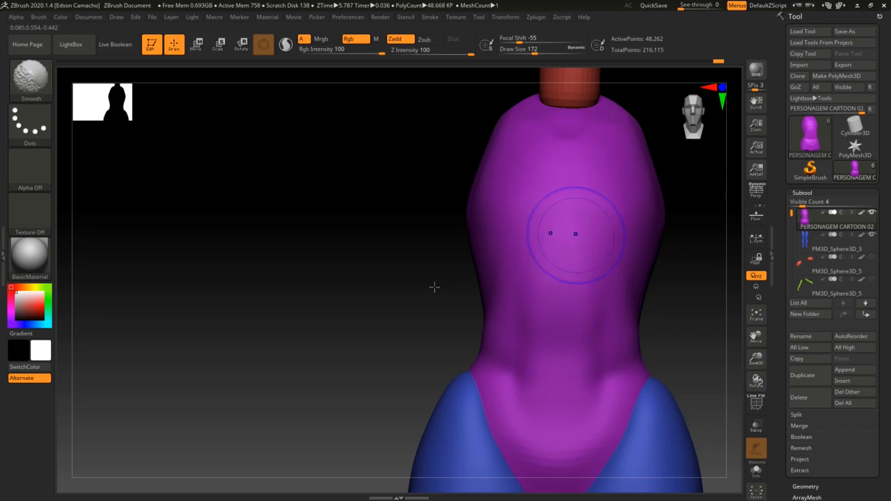
mouse_move(541, 313)
right_mouse_down()
mouse_move(548, 318)
mouse_move(465, 331)
mouse_move(584, 306)
mouse_move(510, 319)
mouse_move(546, 319)
mouse_move(535, 317)
right_mouse_up()
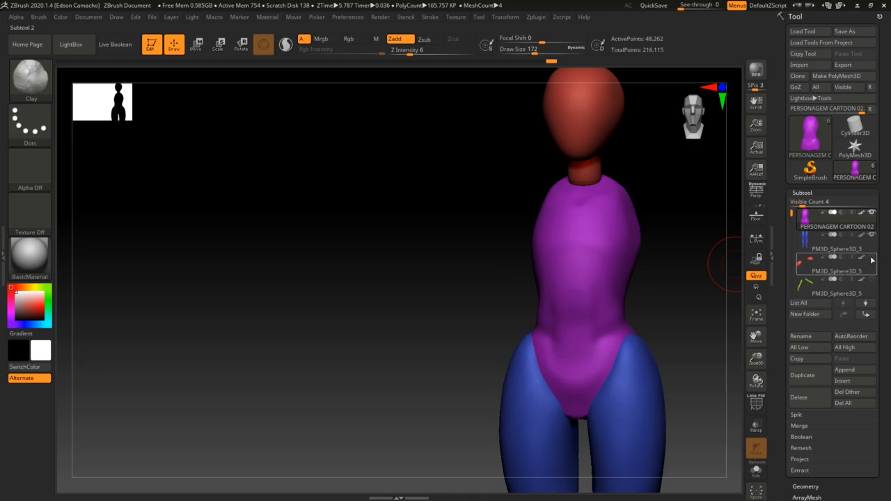
Show the shoulder and arm subtools to check the torso against the rest of the body.
left_click(873, 280)
left_click(872, 279)
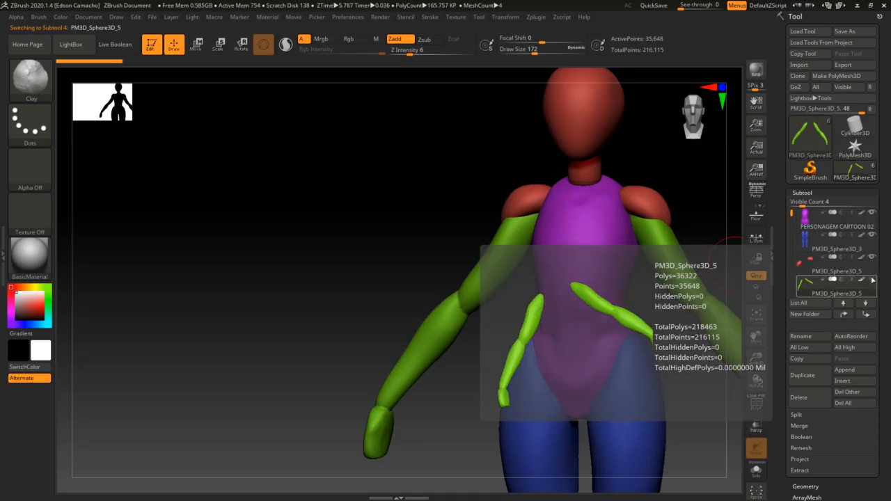
left_click_drag(655, 299, 474, 277)
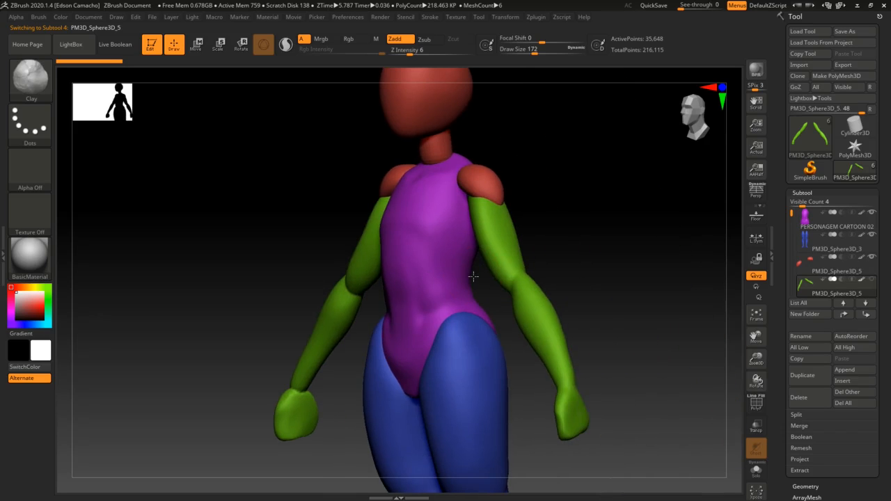
right_click_drag(494, 294, 494, 310, "ctrl")
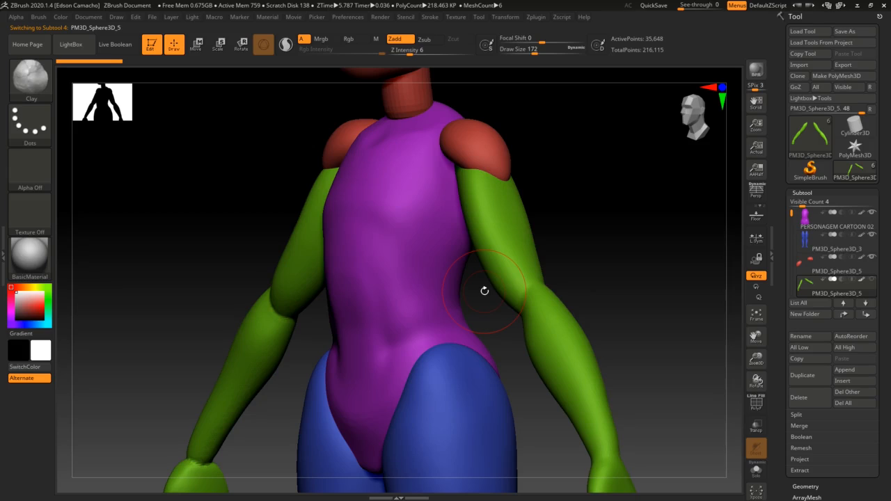
Narrow the waist of the torso subtool with the Move brush at Draw Size 286.
key("b")
key("m")
key("v")
key("s")
mouse_move(476, 297)
left_mouse_down()
mouse_move(483, 297)
mouse_move(474, 300)
left_mouse_up()
key("s")
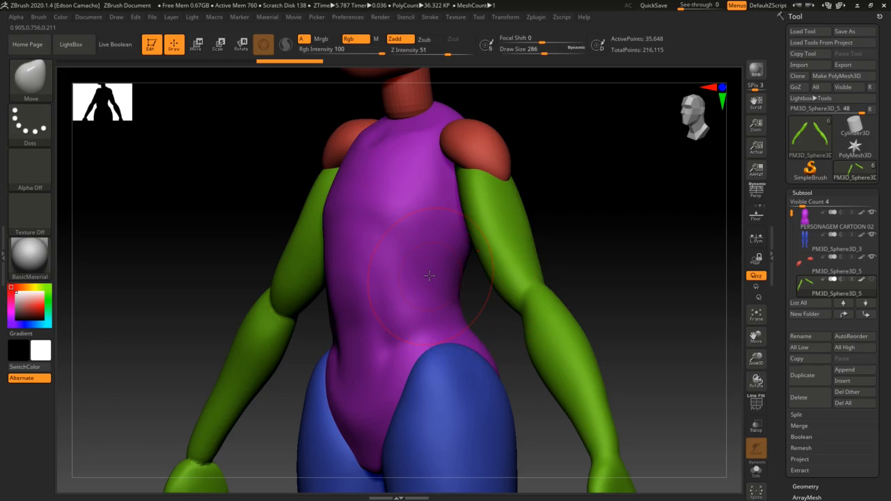
left_click(430, 276, "alt")
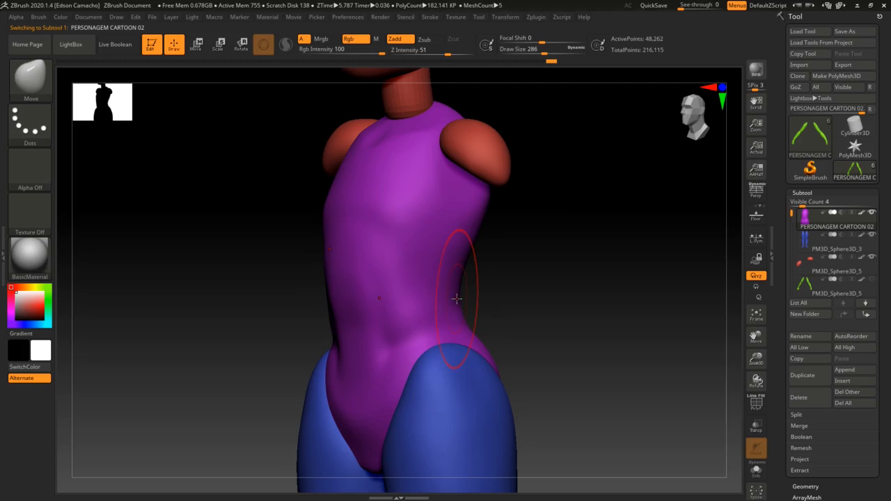
left_click_drag(456, 298, 449, 296)
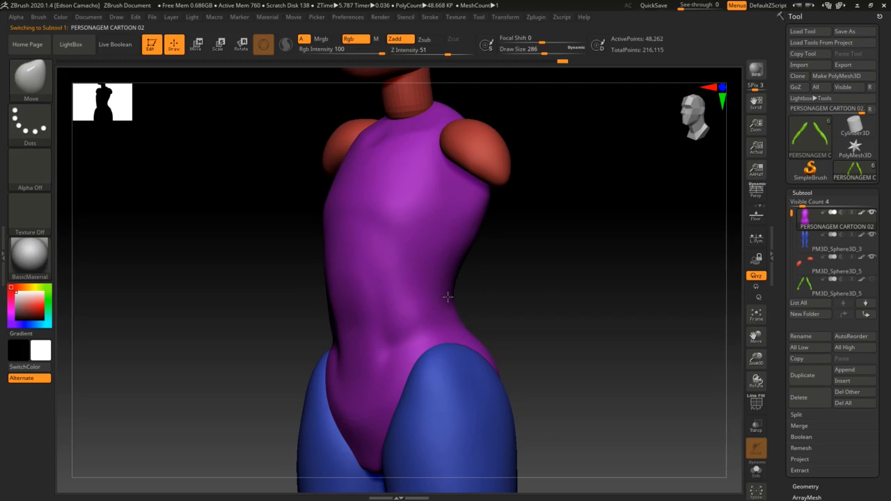
Deepen the lower-back curve and adjust the front contour of the torso in side view with the Move brush.
right_click_drag(449, 299, 416, 305)
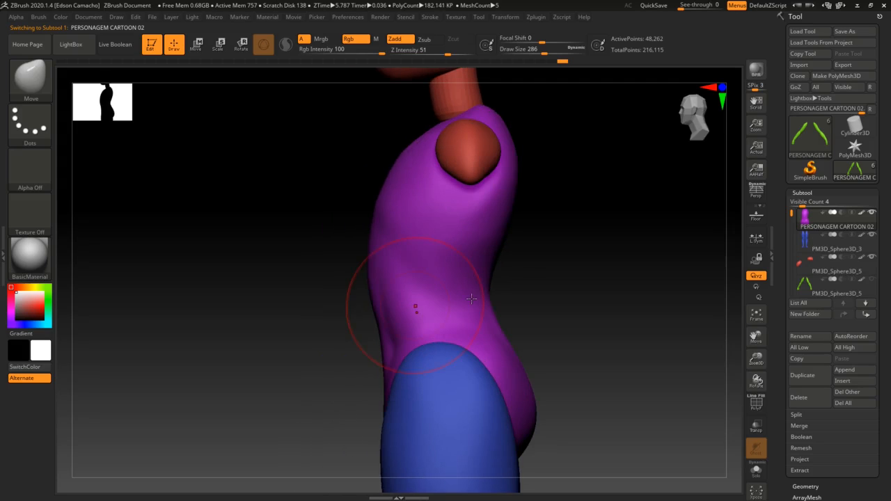
left_click_drag(486, 300, 482, 301)
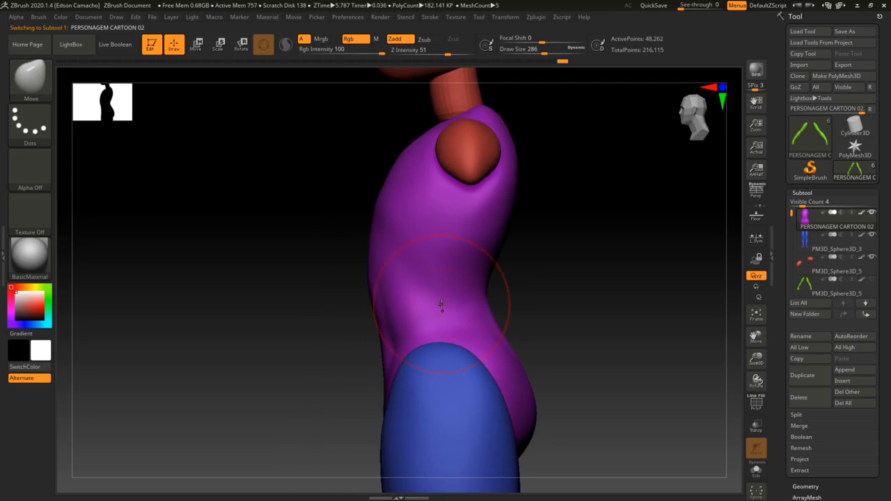
mouse_move(442, 306)
right_mouse_down()
mouse_move(462, 304)
mouse_move(446, 303)
right_mouse_up()
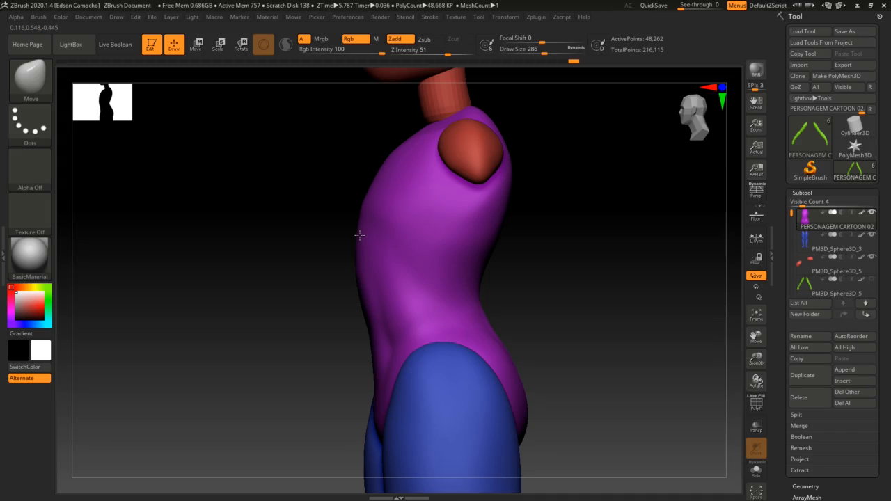
left_click_drag(358, 278, 439, 313)
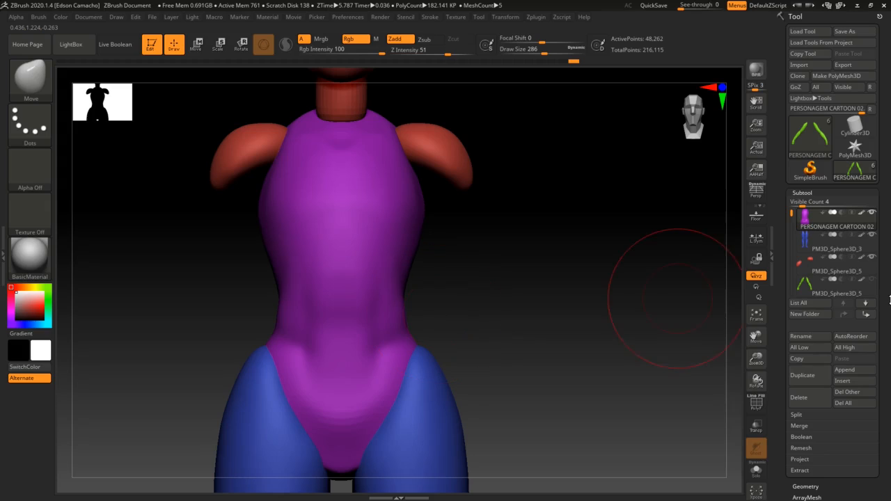
Show the arms subtool again and check the torso's proportions from the front.
left_click(871, 283)
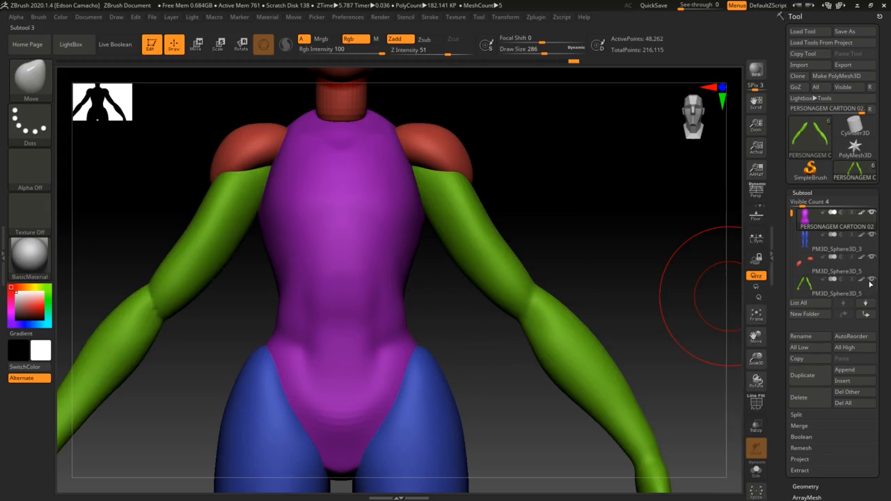
mouse_move(581, 355)
left_mouse_down()
mouse_move(417, 361)
mouse_move(524, 361)
left_mouse_up()
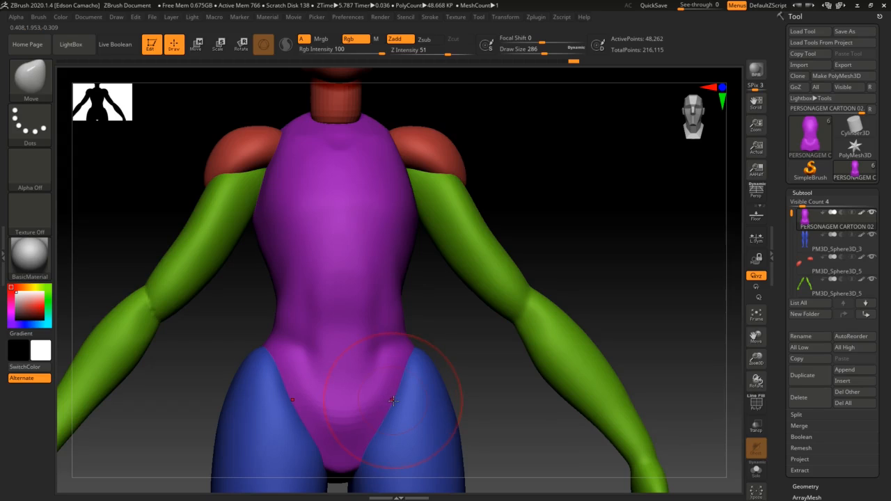
Smooth the lower abdomen and hip area of the torso and check the result from the front.
mouse_move(395, 399)
left_mouse_down("shift")
mouse_move(354, 422)
mouse_move(393, 407)
left_mouse_up("shift")
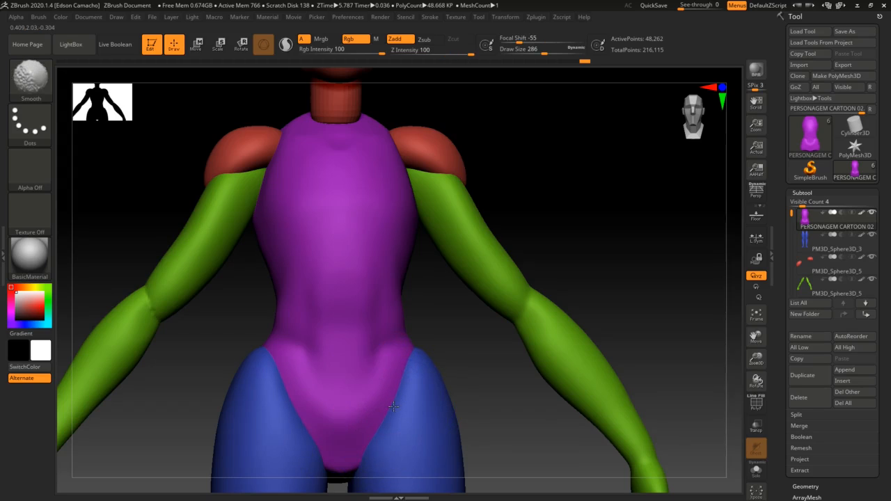
mouse_move(426, 433)
right_mouse_down()
mouse_move(442, 425)
mouse_move(422, 440)
mouse_move(376, 334)
right_mouse_up()
key("shift")
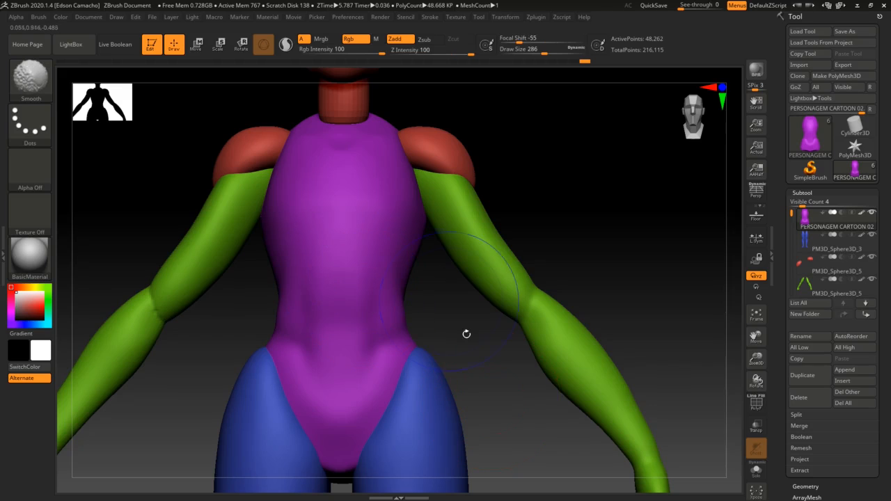
right_click_drag(390, 278, 353, 282)
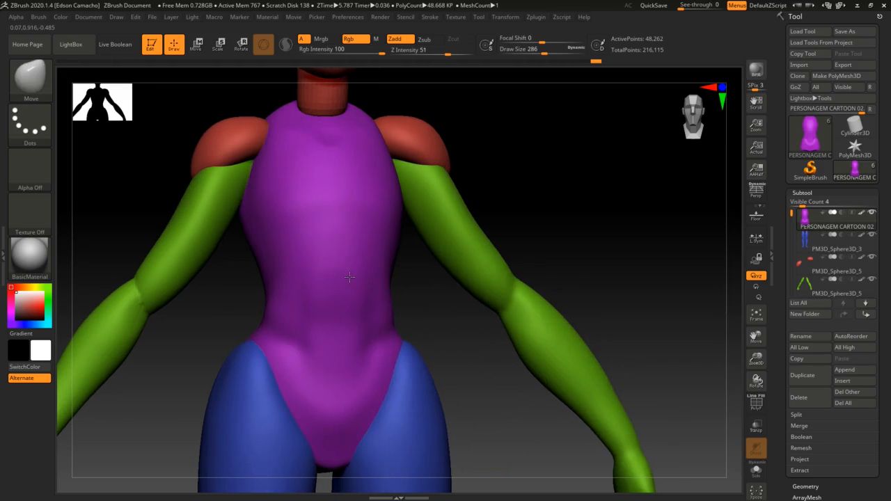
key("b")
key("f")
key("l")
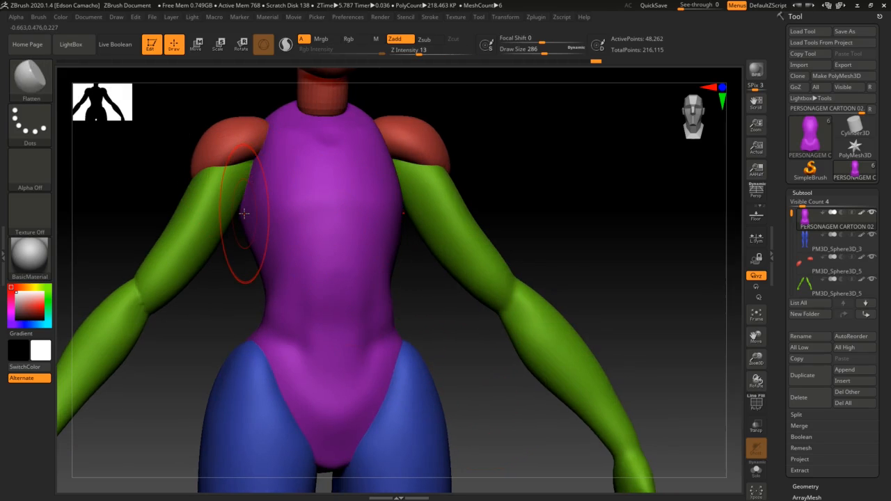
Carve the lower edge of the rib cage lightly across the torso with the DamStandard brush at Draw Size 83 and Z Intensity 4.
key("b")
key("d")
key("s")
key("s")
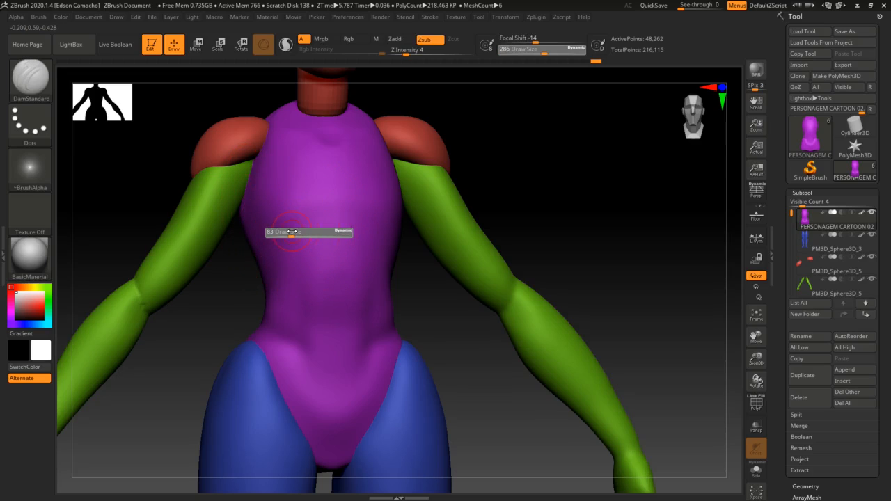
right_click_drag(306, 237, 323, 286)
key("b")
key("s")
key("t")
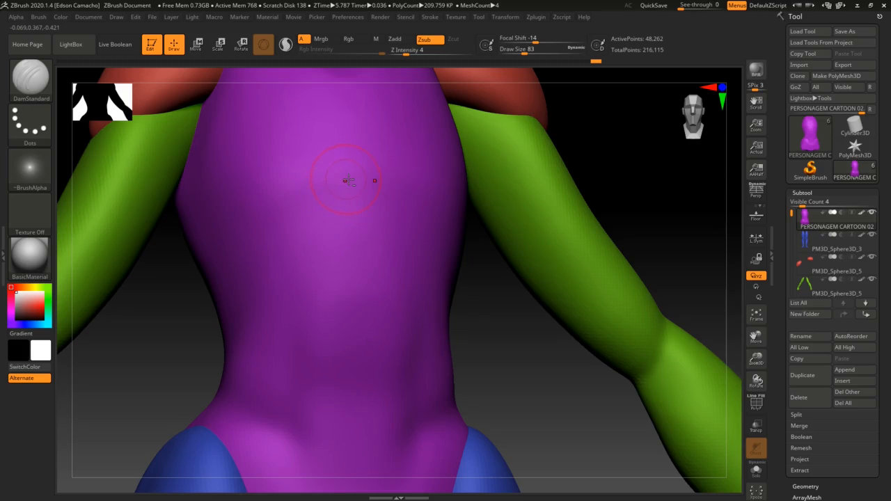
right_click_drag(277, 202, 189, 268)
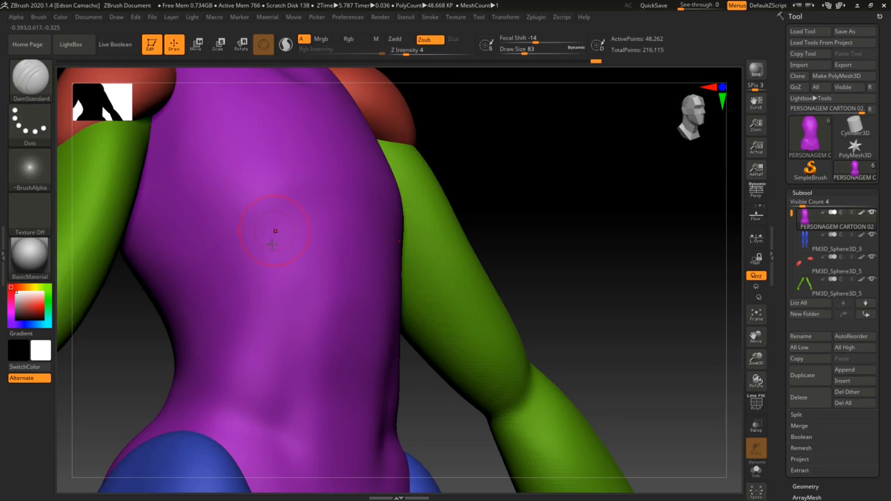
right_click_drag(272, 231, 270, 274)
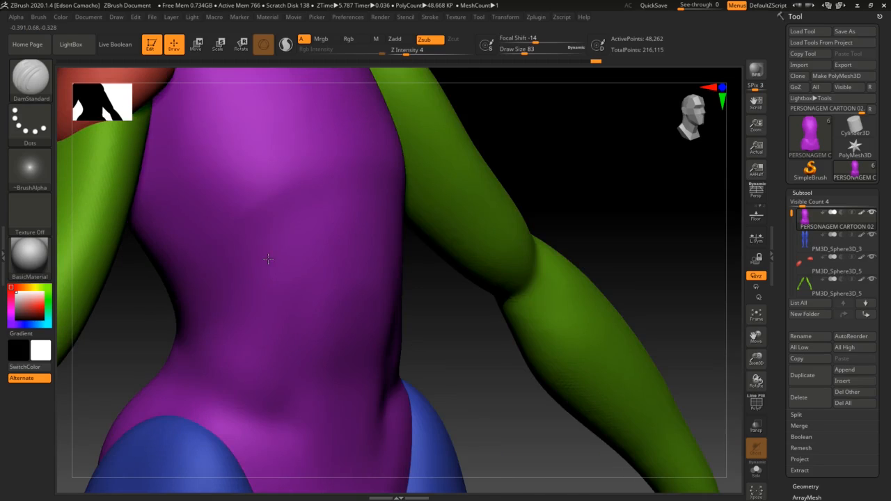
right_click_drag(313, 301, 306, 291)
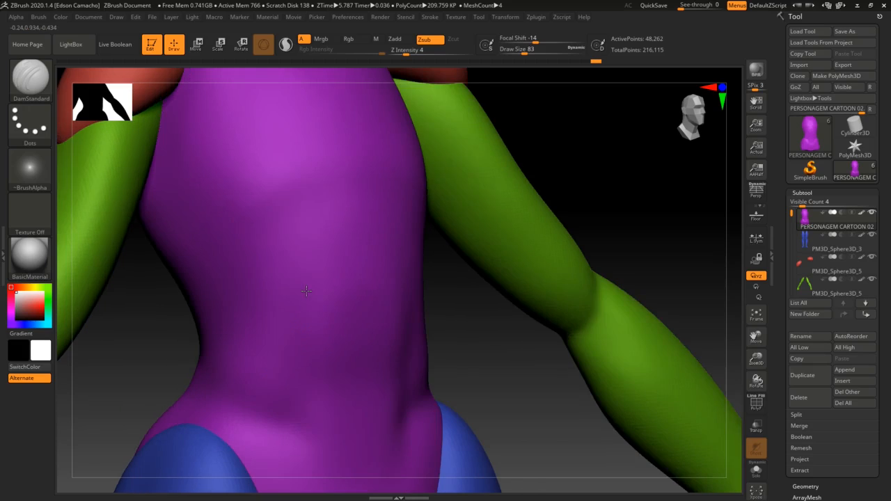
Deepen the rib cage arch with the DamStandard brush at Z Intensity 10 and smooth along the crease.
left_click_drag(406, 53, 416, 52)
right_click_drag(289, 176, 322, 179)
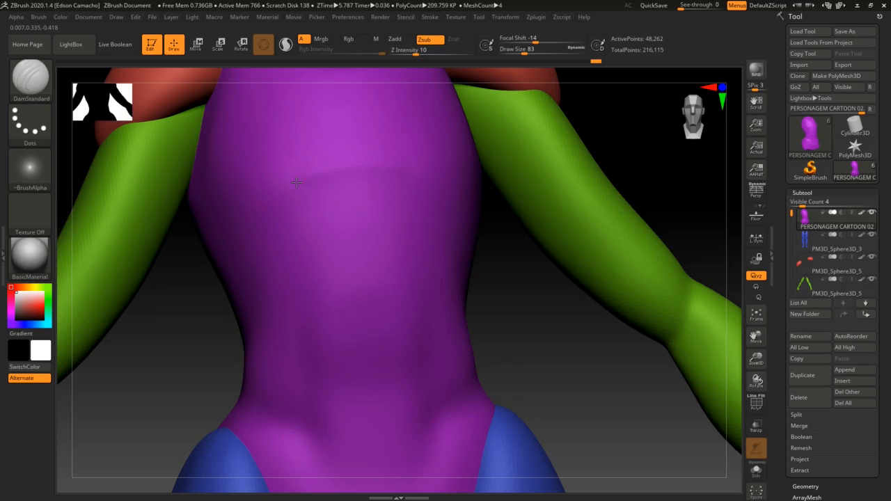
right_click_drag(292, 223, 356, 256)
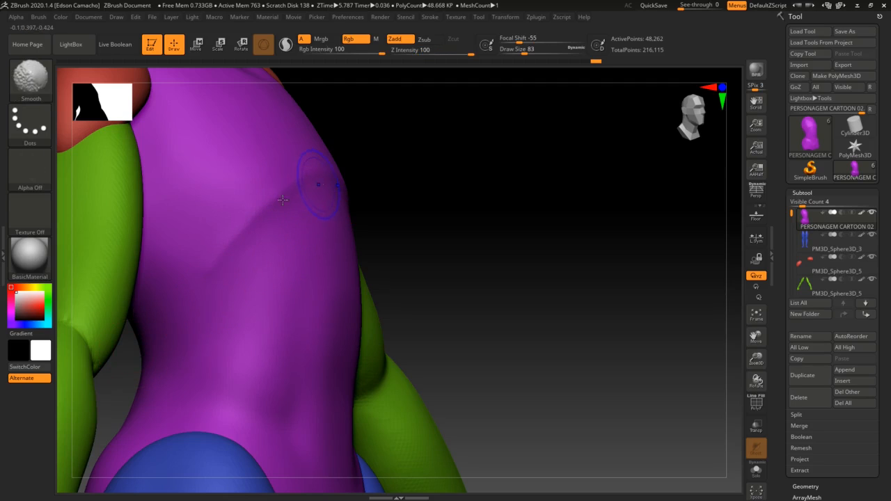
mouse_move(318, 184)
left_mouse_down("shift")
mouse_move(281, 195)
mouse_move(243, 229)
left_mouse_up("shift")
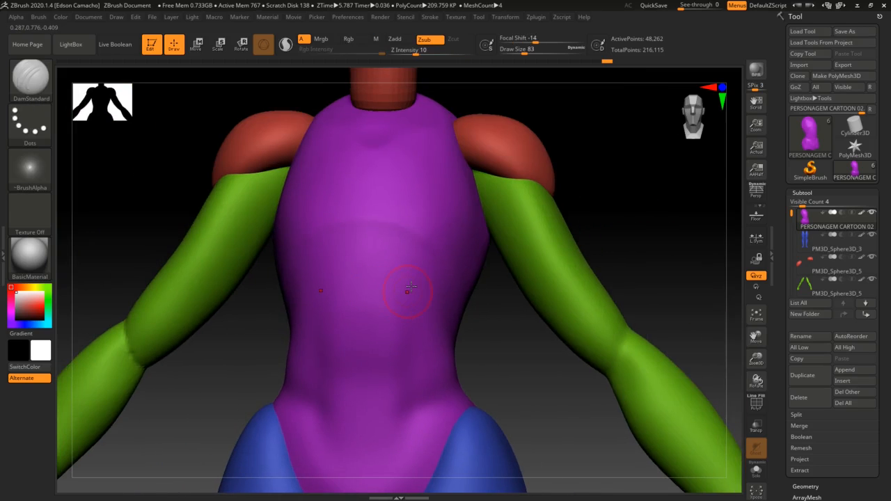
key("shift")
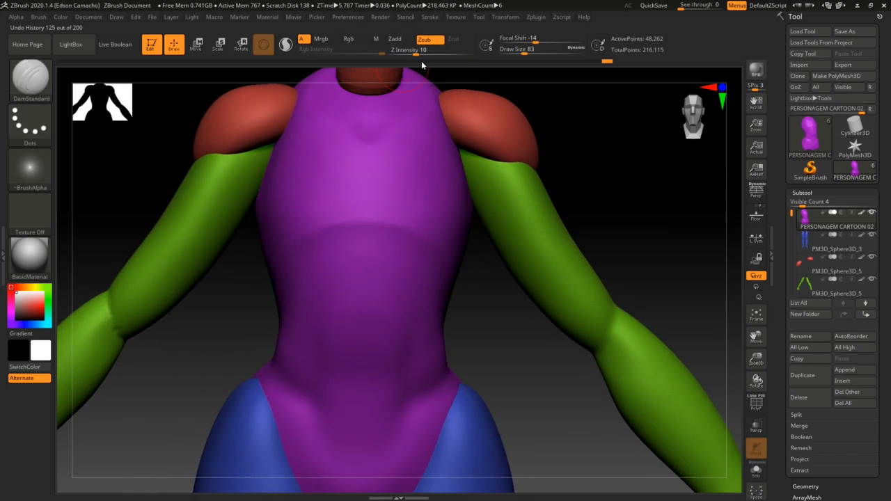
Undo the last upper-chest stroke and recarve the collarbone lines toward the shoulders with the DamStandard brush at Z Intensity 10.
left_click_drag(414, 53, 416, 54)
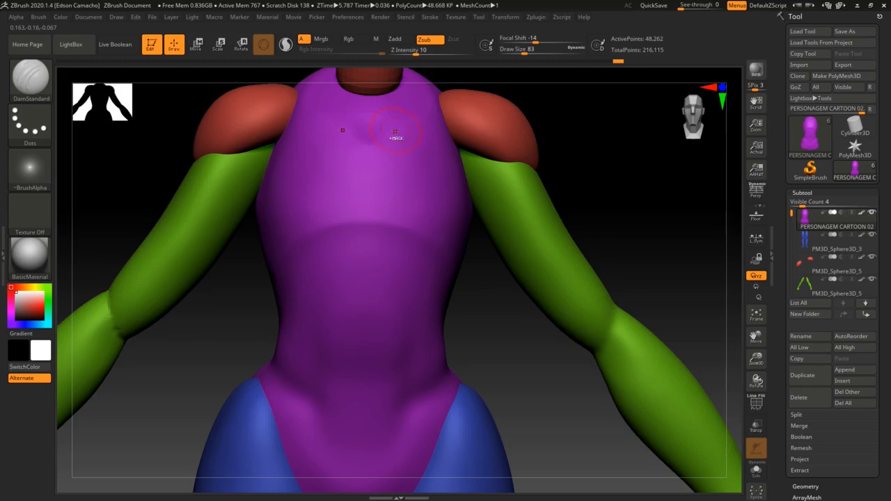
key("ctrl+z")
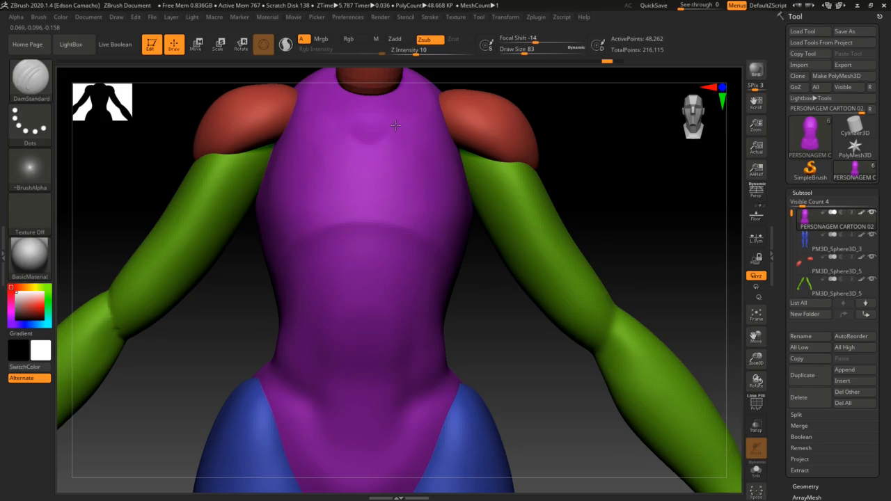
left_click_drag(411, 119, 426, 114)
mouse_move(424, 182)
right_mouse_down()
mouse_move(414, 182)
mouse_move(423, 176)
right_mouse_up()
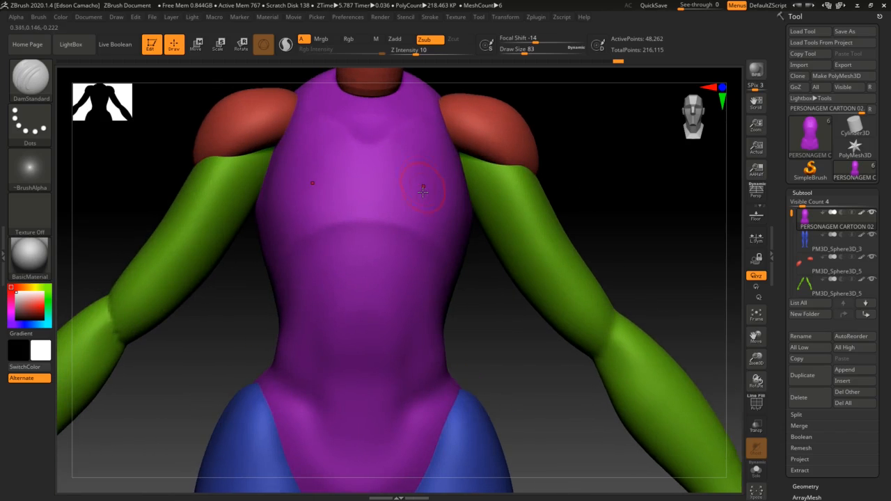
right_click_drag(519, 349, 525, 352)
right_click_drag(546, 383, 524, 337, "ctrl")
right_click_drag(529, 368, 527, 362, "ctrl")
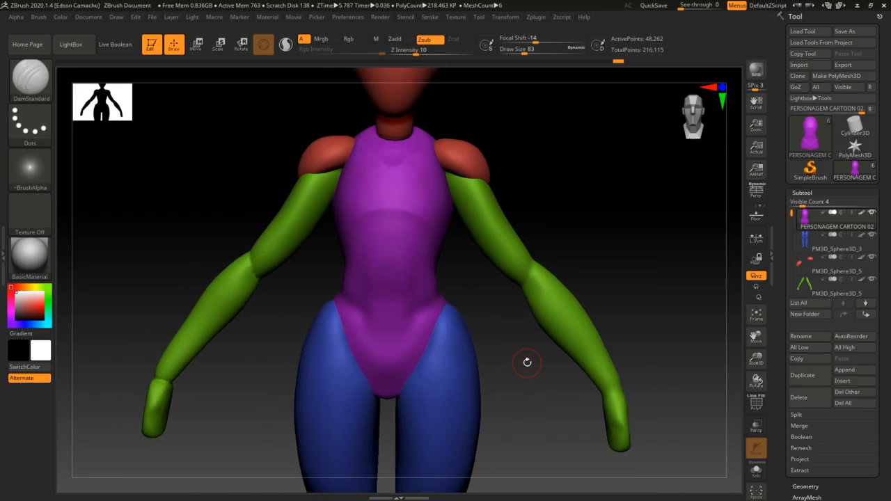
Build up the middle of the abdomen down to the pelvis with the Clay brush at Draw Size 145, smoothing the added volume.
key("b")
key("c")
key("l")
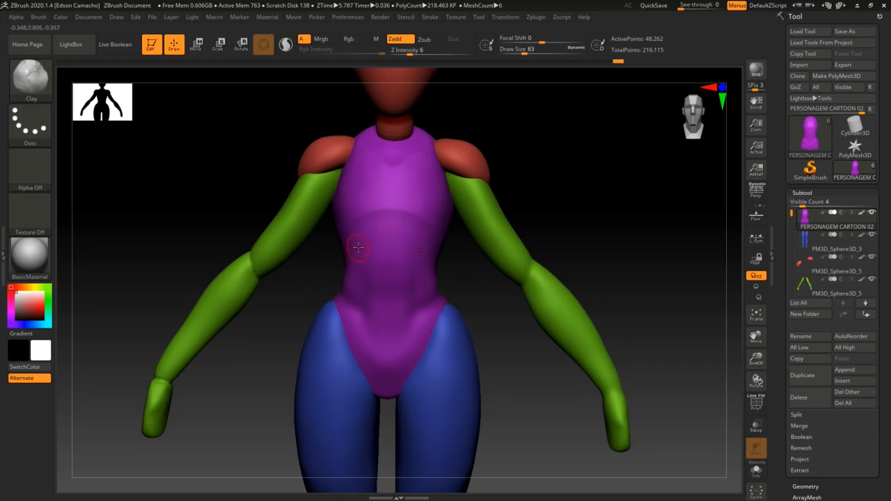
key("s")
left_click_drag(368, 260, 383, 260)
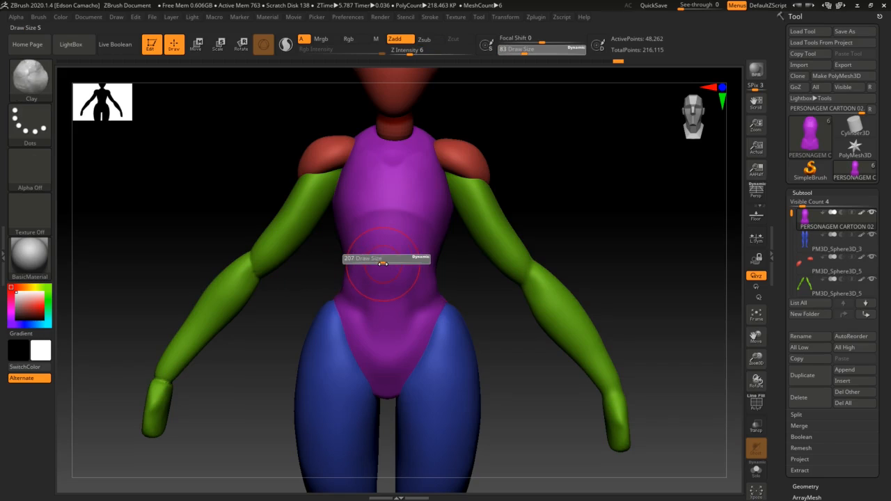
mouse_move(379, 265)
right_mouse_down()
mouse_move(385, 280)
mouse_move(376, 270)
right_mouse_up()
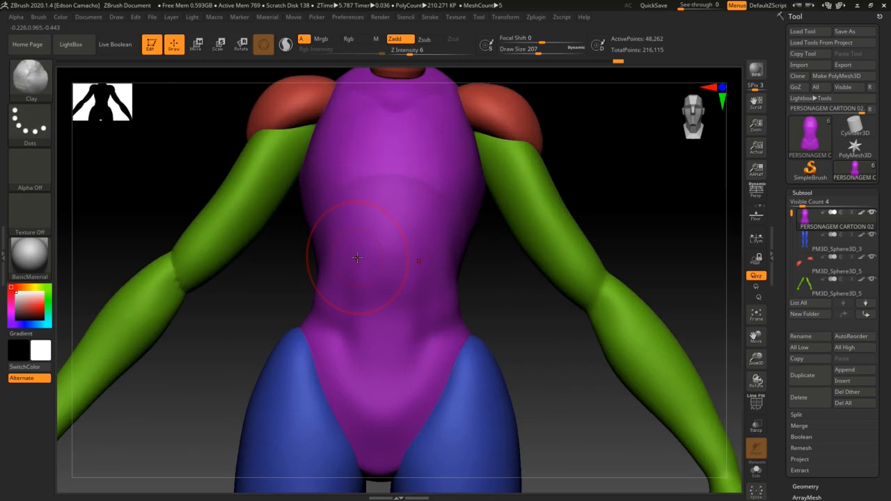
key("s")
left_click_drag(359, 259, 353, 258)
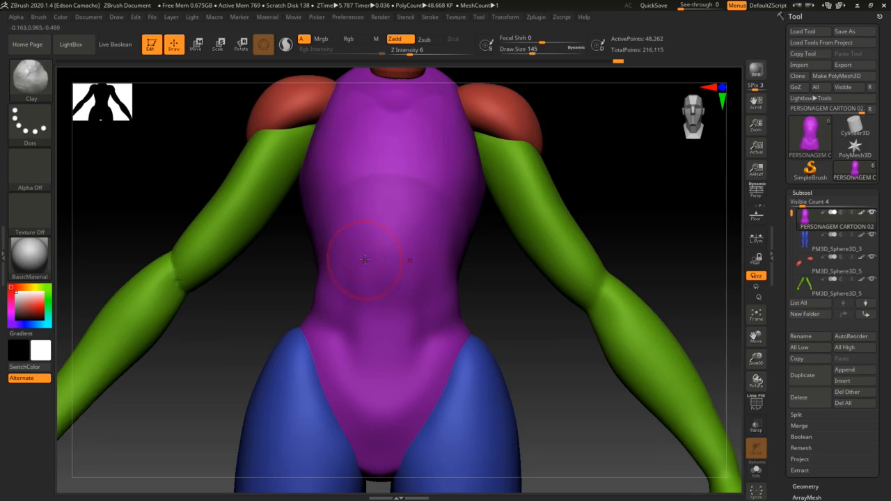
left_click_drag(366, 360, 382, 389)
mouse_move(373, 289)
left_mouse_down()
mouse_move(378, 337)
mouse_move(385, 325)
mouse_move(374, 352)
left_mouse_up()
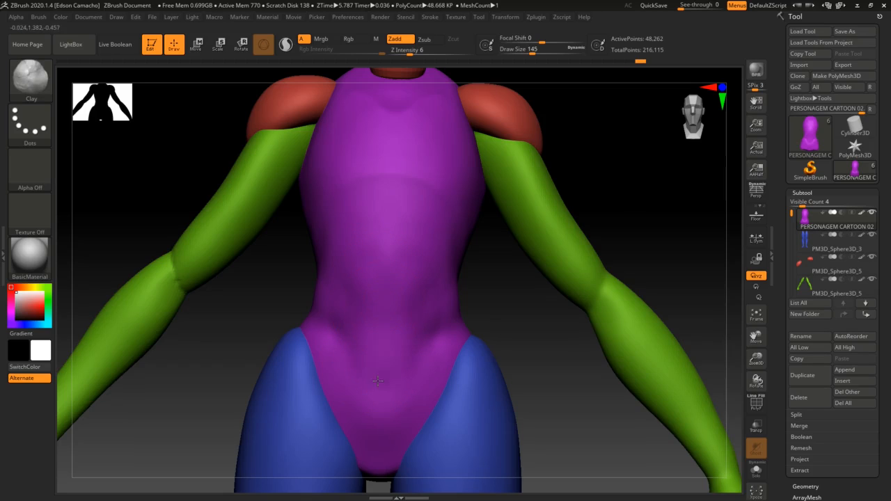
right_click_drag(377, 380, 390, 350)
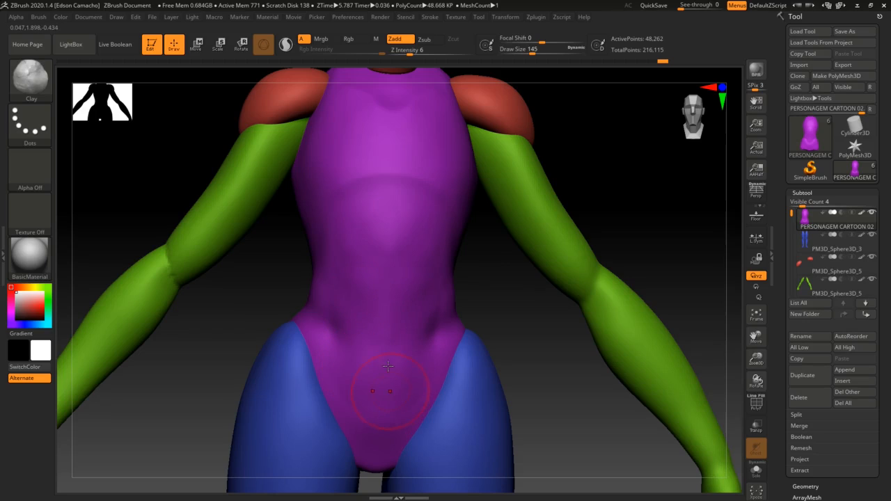
key("shift")
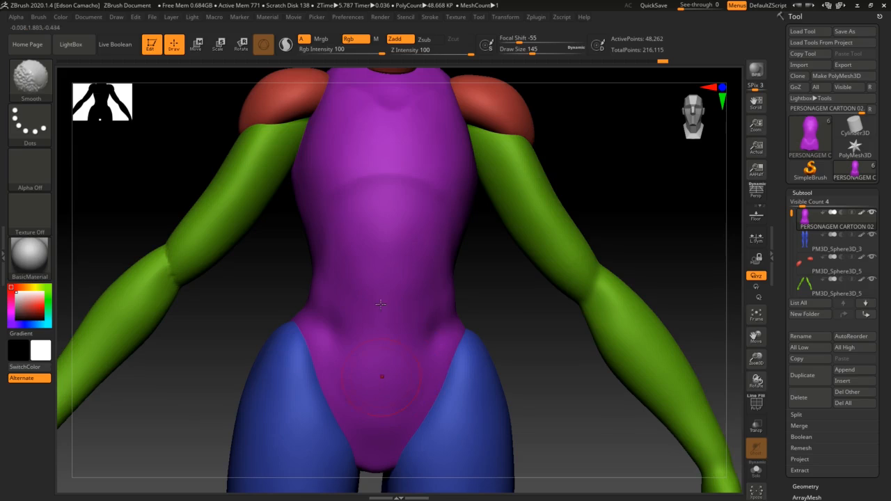
Even out the sides of the abdomen above the hips with the Flatten brush and smooth them.
key("b")
key("f")
key("a")
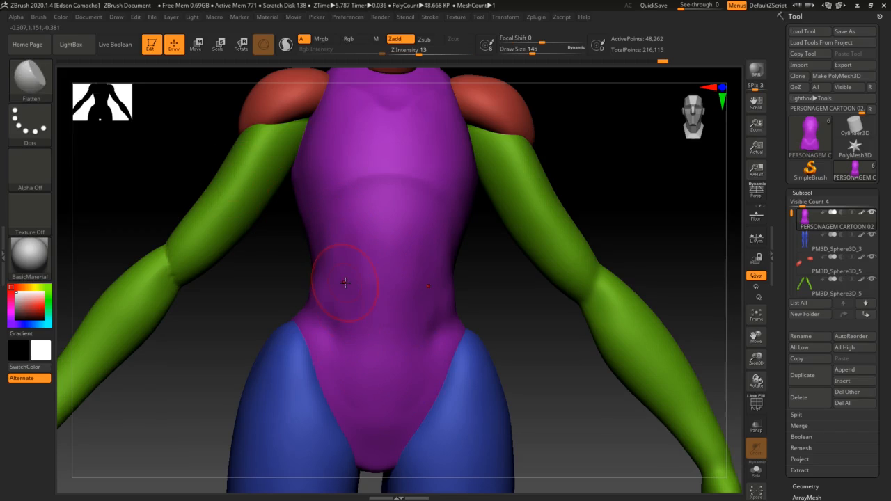
key("shift")
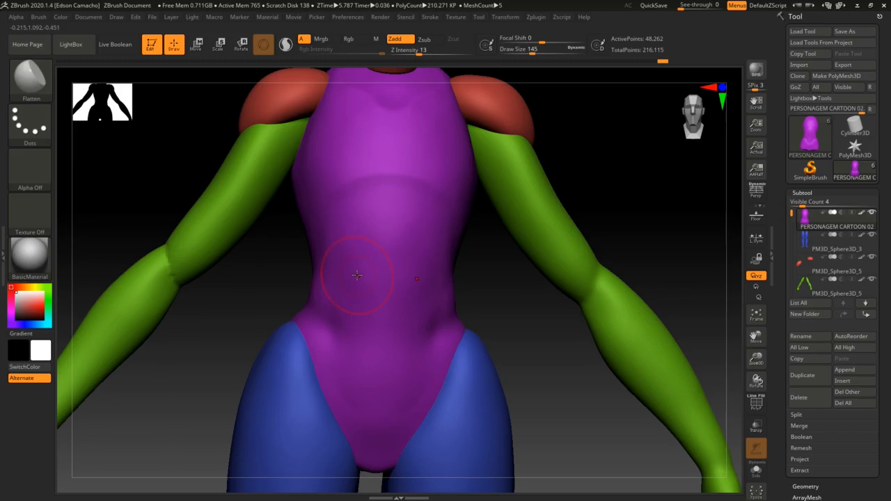
Carve the abdomen's side lines down into a V at the pelvis with the DamStandard brush at Draw Size 145 and smooth them.
key("b")
key("d")
key("s")
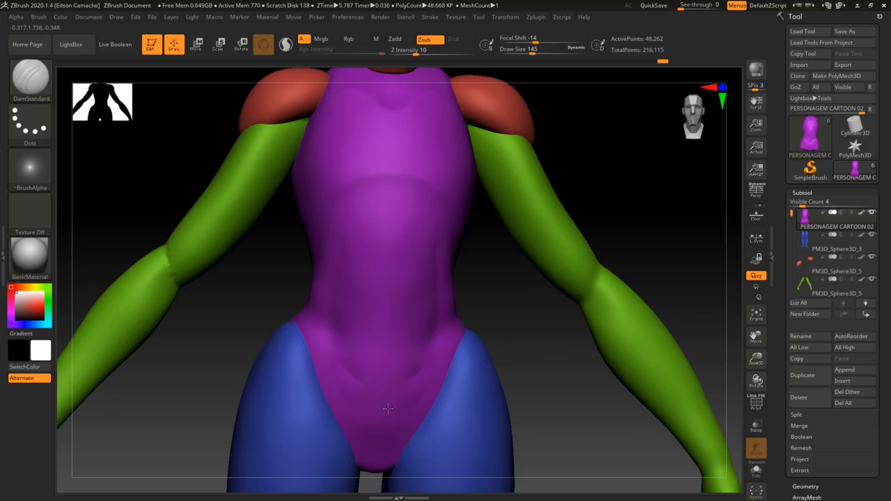
key("ctrl")
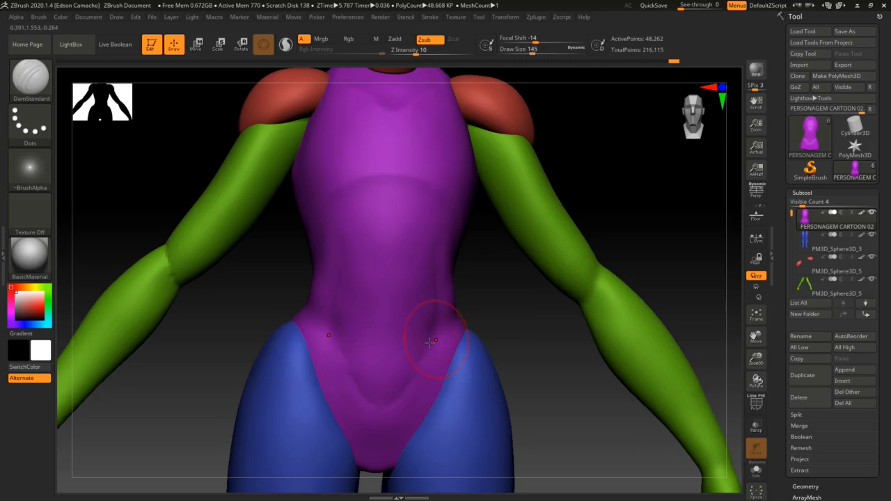
key("shift")
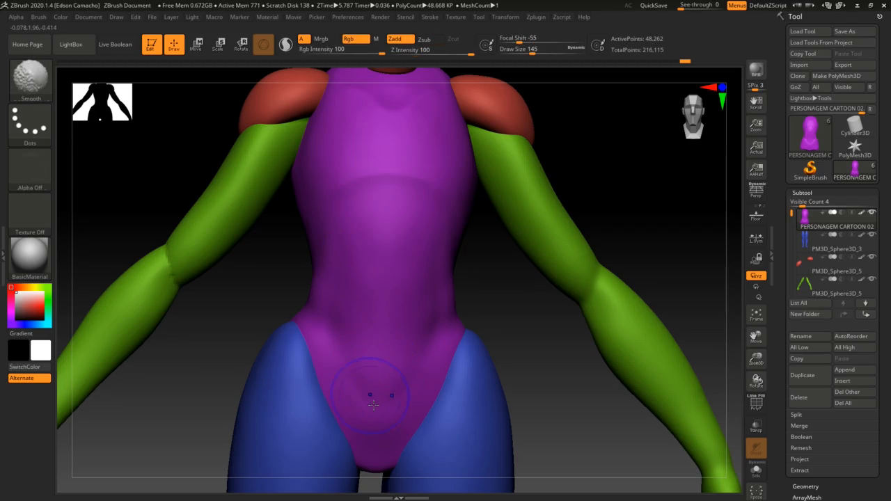
left_click_drag(384, 460, 399, 468, "shift")
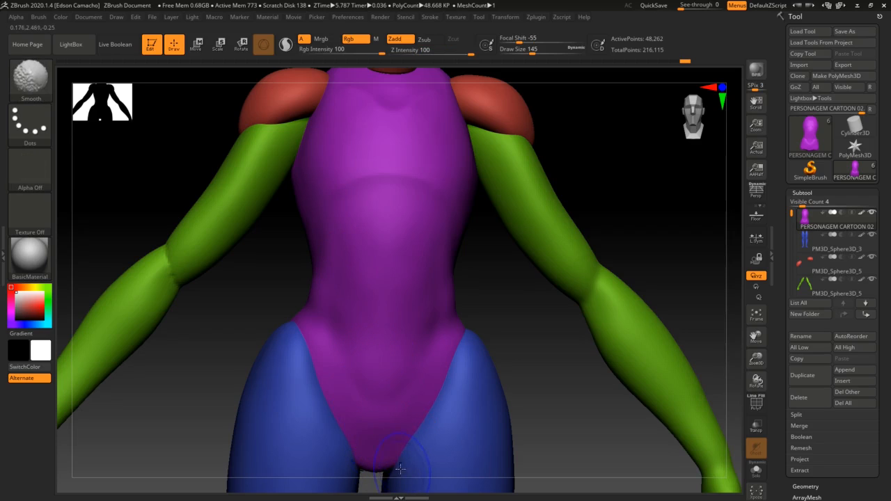
Soften the torso where the hips meet the thighs with the Smooth brush and check the body's side profile.
right_click_drag(358, 430, 356, 426)
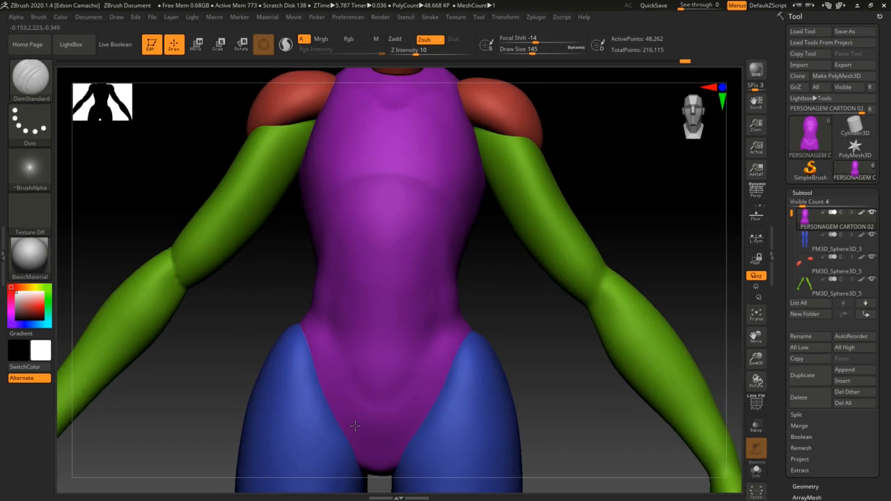
key("ctrl")
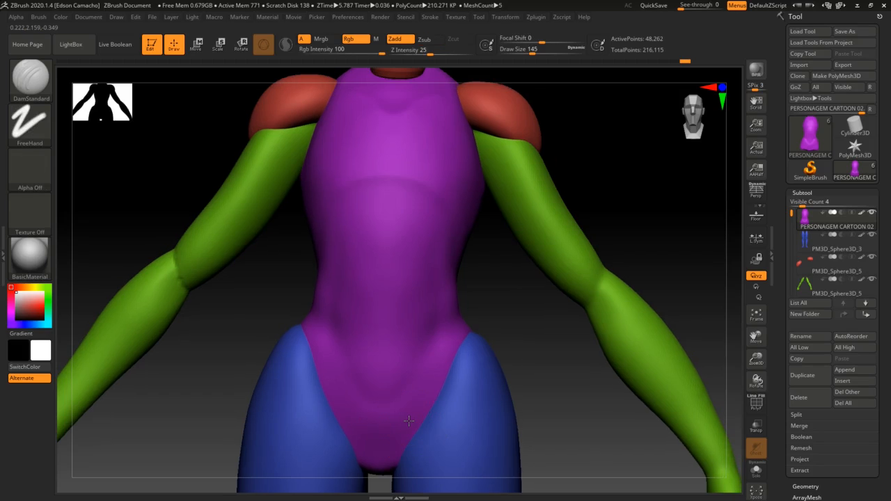
right_click_drag(409, 421, 399, 416)
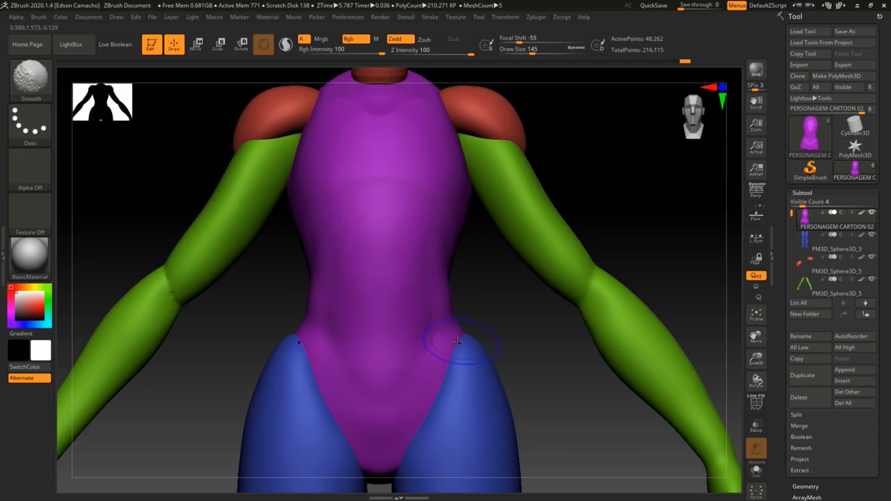
right_click_drag(488, 442, 425, 397, "ctrl")
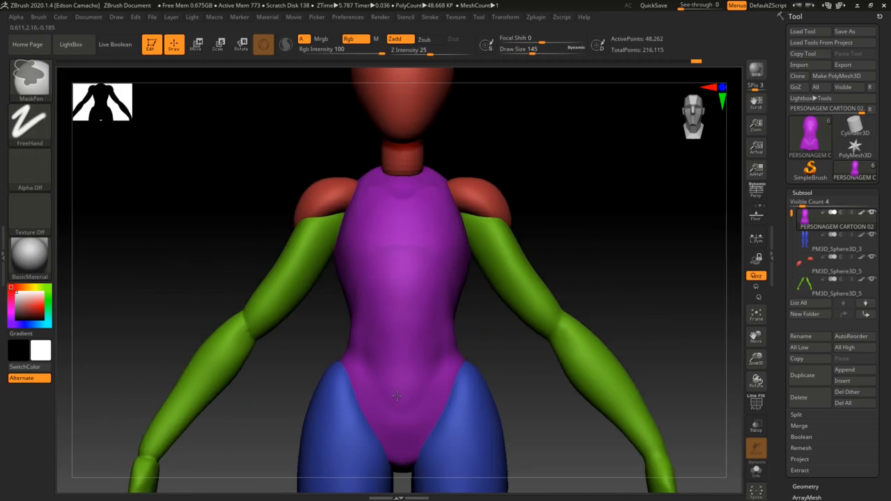
right_click_drag(362, 396, 445, 401)
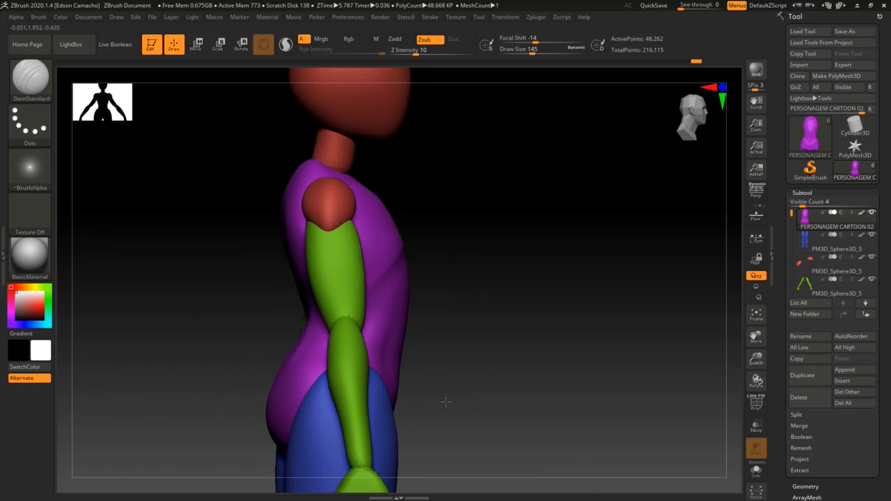
Adjust the profile of the lower back and buttocks with the Move brush at Draw Size 217 and smooth it.
key("b")
key("m")
key("v")
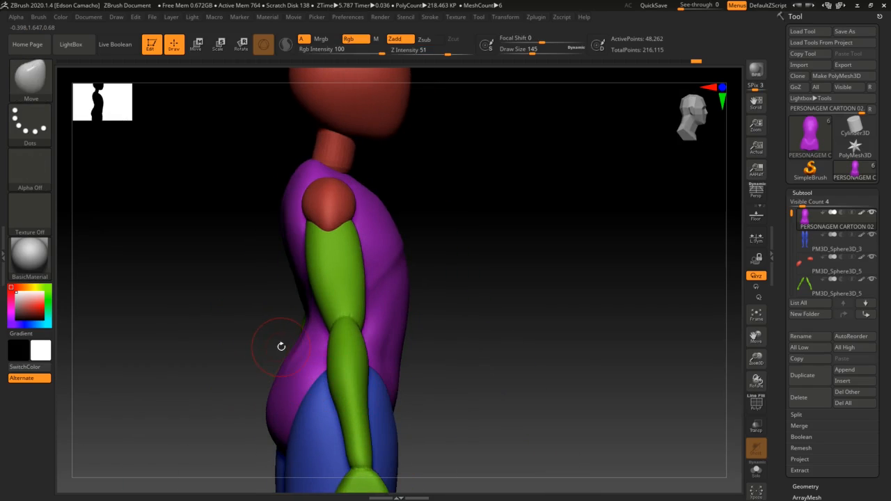
key("s")
left_click_drag(259, 342, 264, 343)
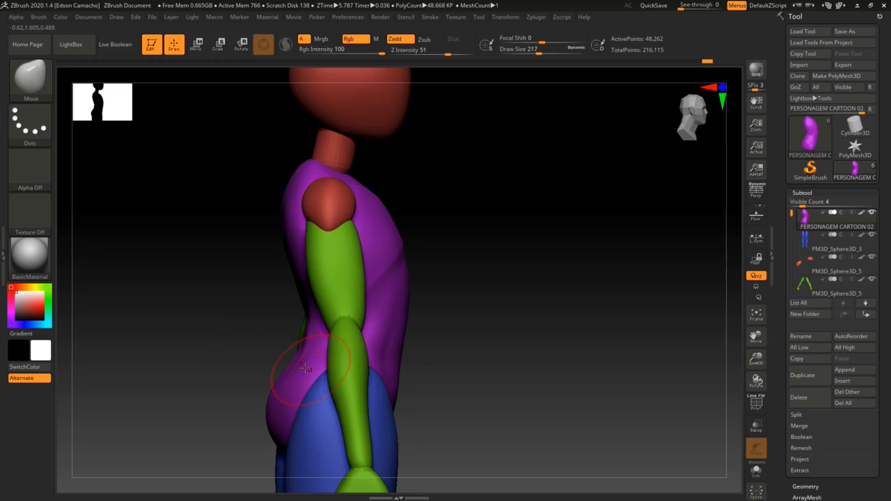
right_click_drag(278, 377, 276, 373, "shift")
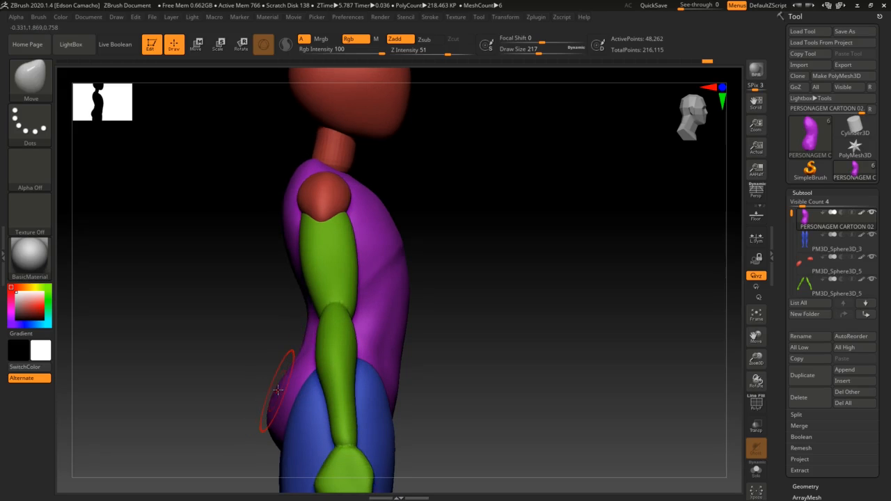
key("shift")
mouse_move(283, 380)
left_mouse_down("shift")
mouse_move(302, 367)
mouse_move(283, 403)
left_mouse_up("shift")
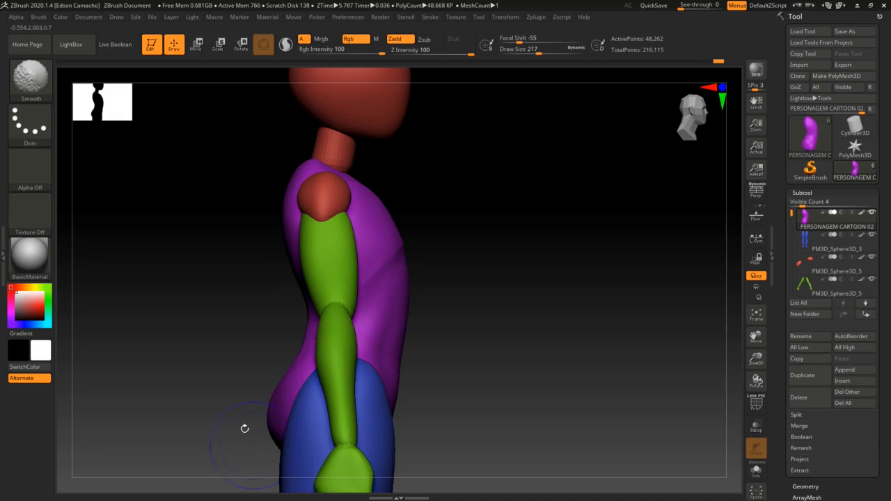
Smooth the transition between the lower back and buttocks as seen from behind.
mouse_move(245, 428)
left_mouse_down()
mouse_move(289, 432)
mouse_move(275, 425)
mouse_move(194, 435)
left_mouse_up()
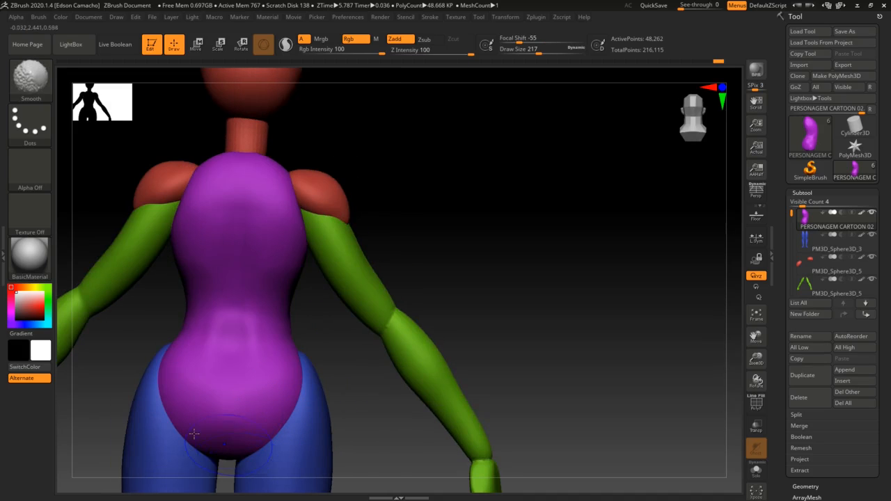
key("shift")
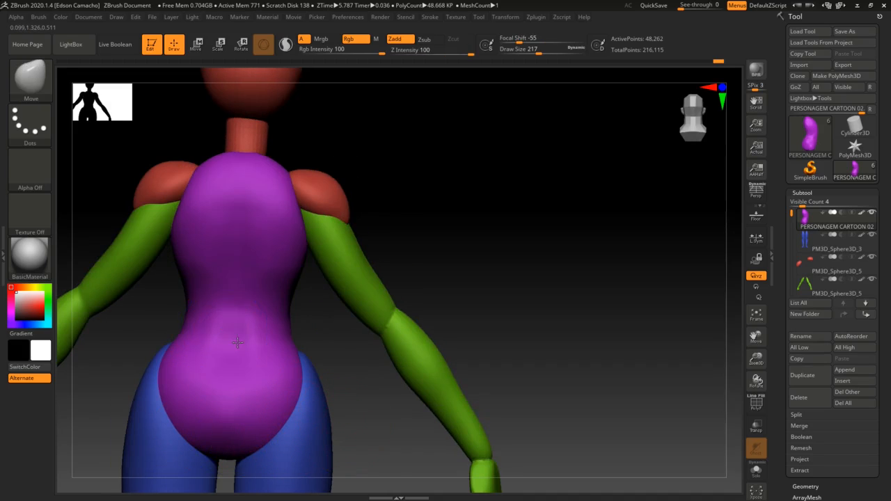
mouse_move(368, 418)
left_mouse_down("alt")
mouse_move(445, 427)
mouse_move(457, 417)
left_mouse_up("alt")
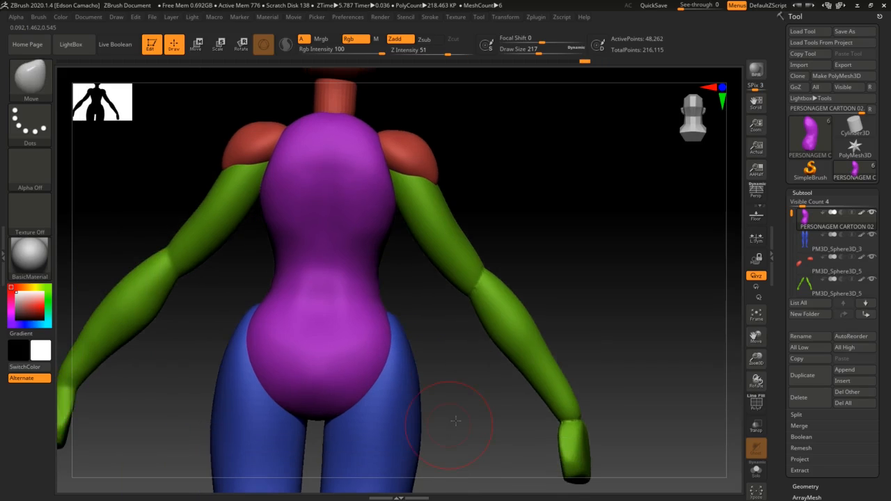
right_click_drag(324, 376, 325, 375)
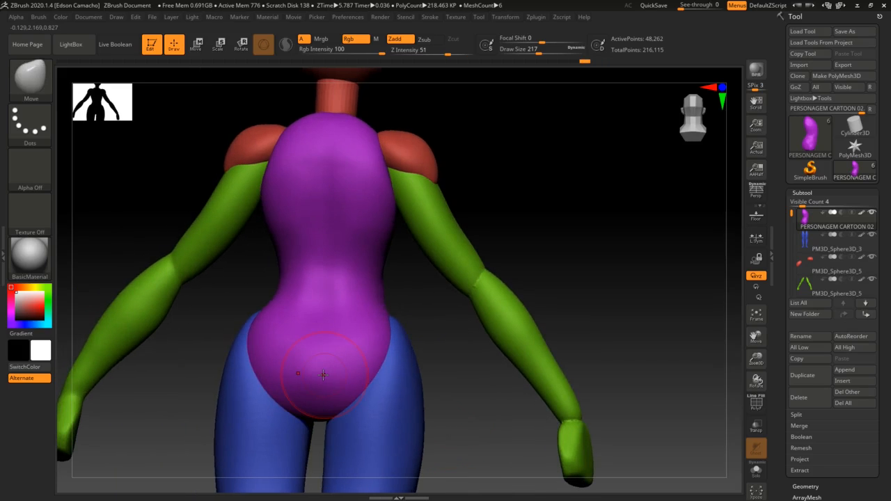
key("b")
key("f")
key("l")
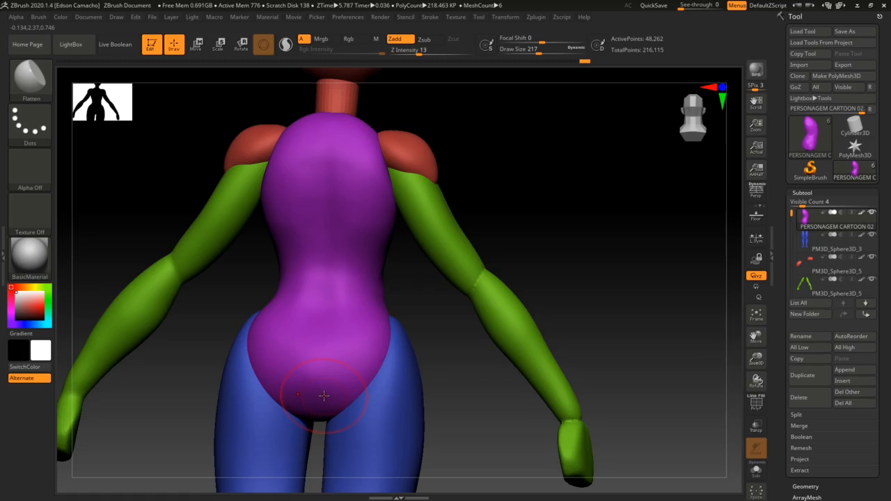
Carve a faint vertical crease down the middle of the buttocks with the DamStandard brush.
key("b")
key("d")
key("s")
right_click_drag(320, 379, 314, 344)
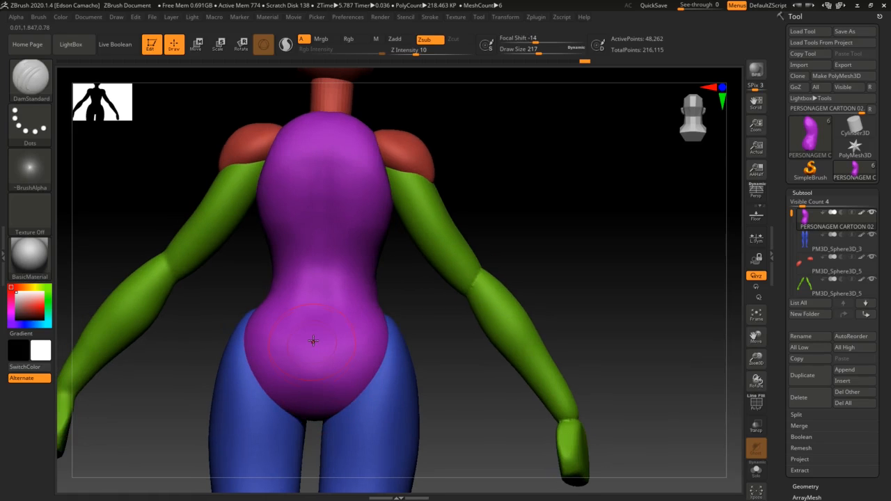
left_click_drag(314, 339, 311, 418)
right_click_drag(329, 361, 316, 334)
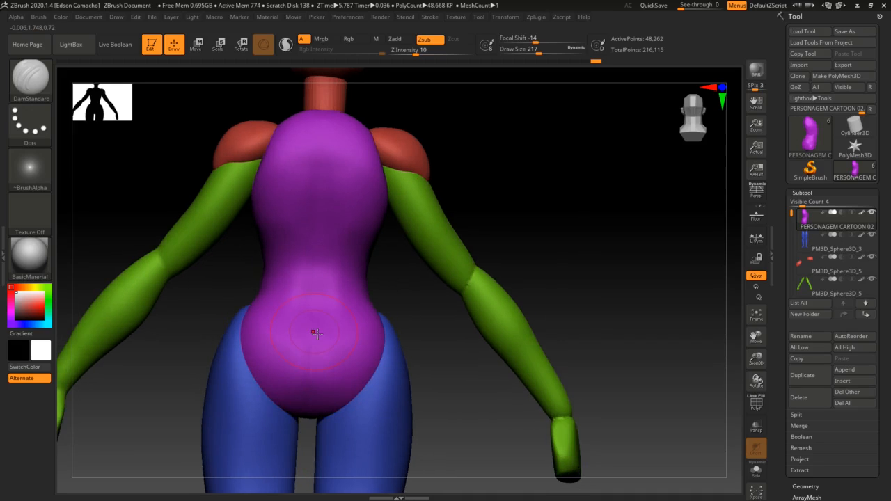
right_click(315, 337)
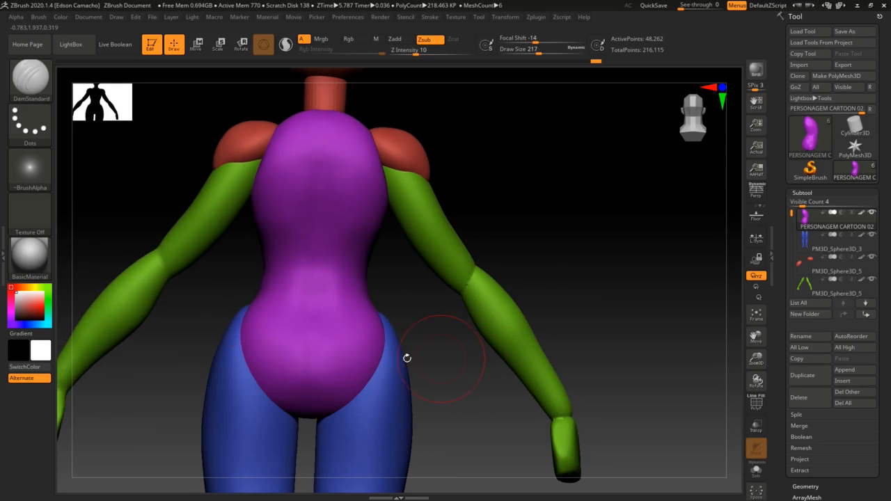
Deepen the crease between the buttocks, redoing the heavy stroke, and soften it with the Smooth brush.
left_click_drag(314, 374, 310, 409)
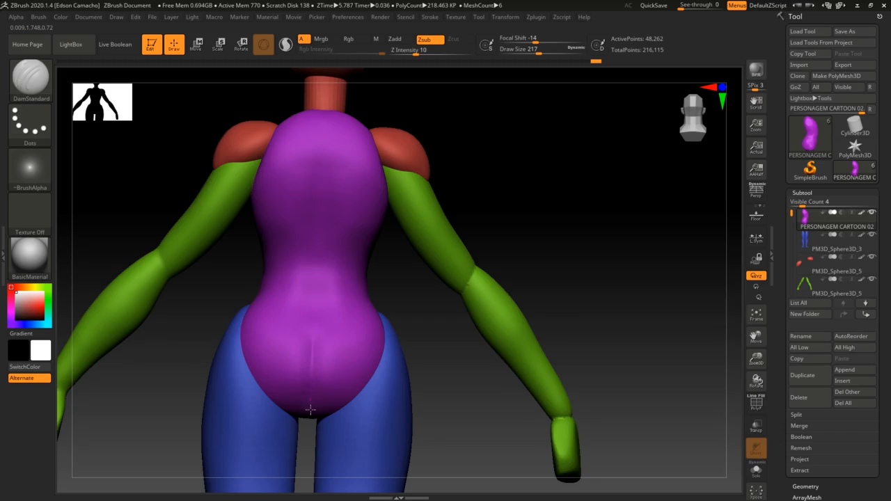
key("ctrl+z")
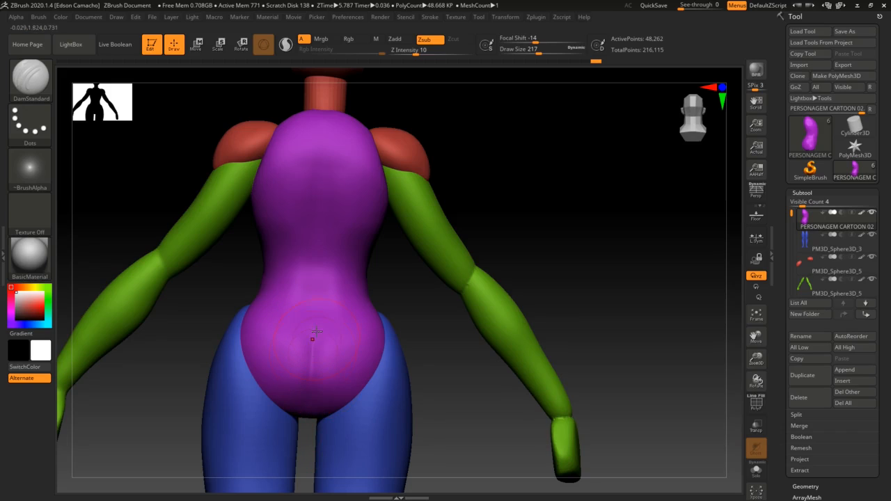
left_click_drag(318, 367, 317, 409)
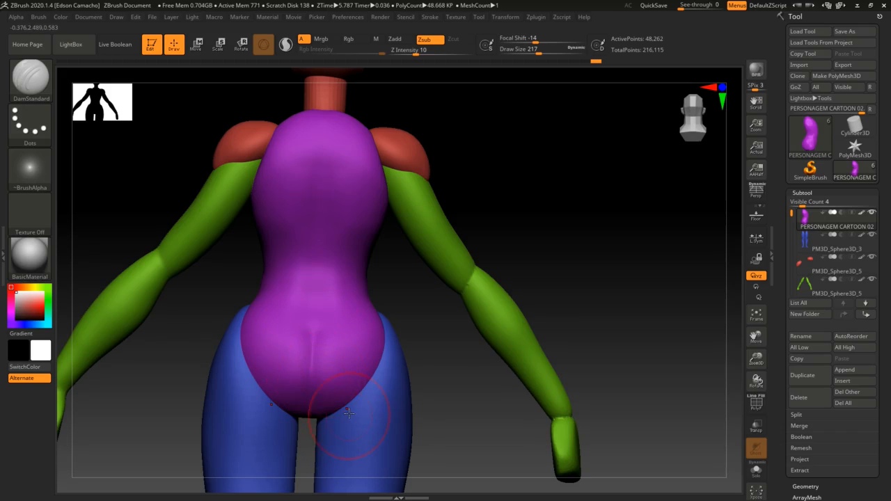
mouse_move(319, 343)
left_mouse_down("shift")
mouse_move(314, 398)
mouse_move(323, 390)
left_mouse_up("shift")
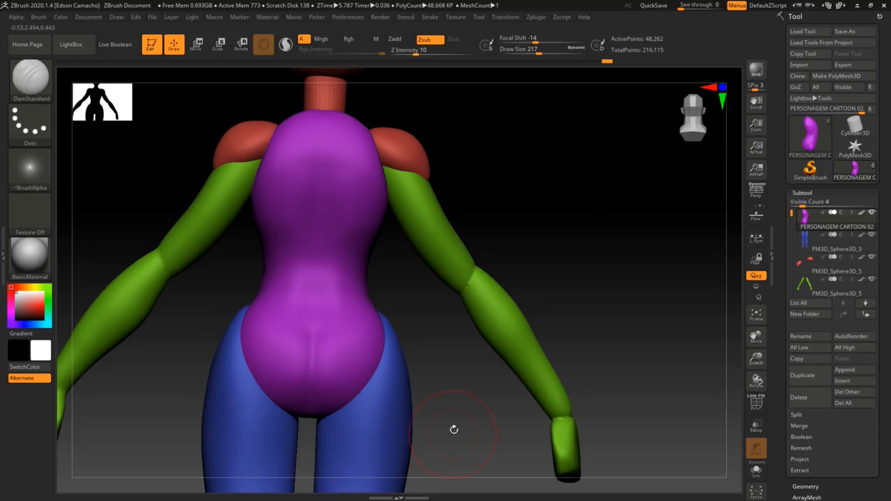
Carve subtle lines down the front sides of the abdomen with DamStandard at Z Intensity 3, replacing the stronger stroke.
left_click_drag(453, 422, 408, 423)
right_click_drag(405, 424, 362, 422)
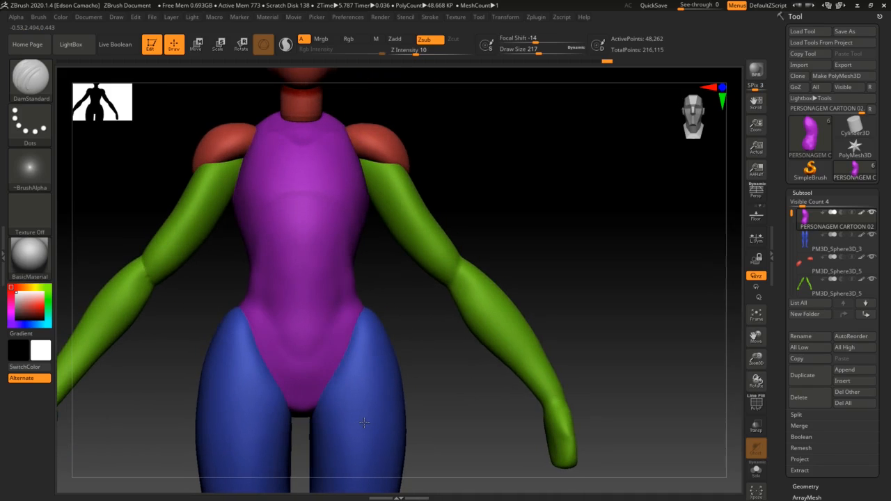
right_click_drag(563, 380, 533, 383)
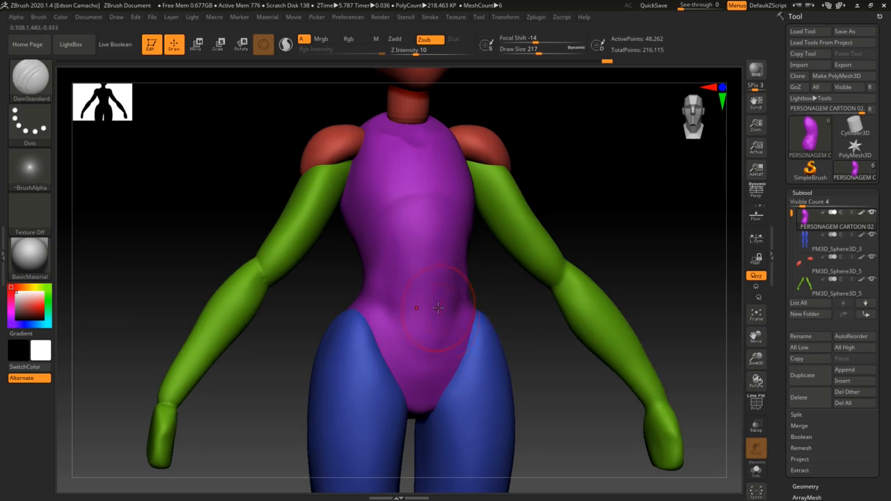
left_click_drag(435, 252, 446, 298)
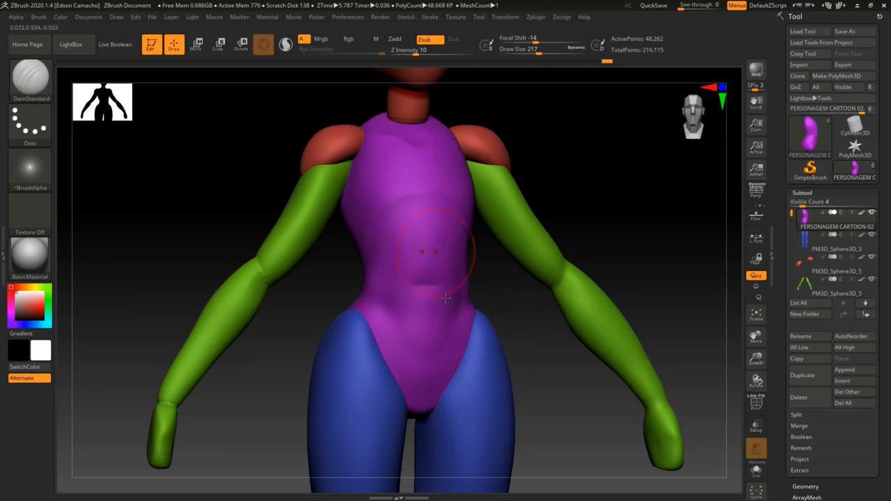
key("ctrl+z")
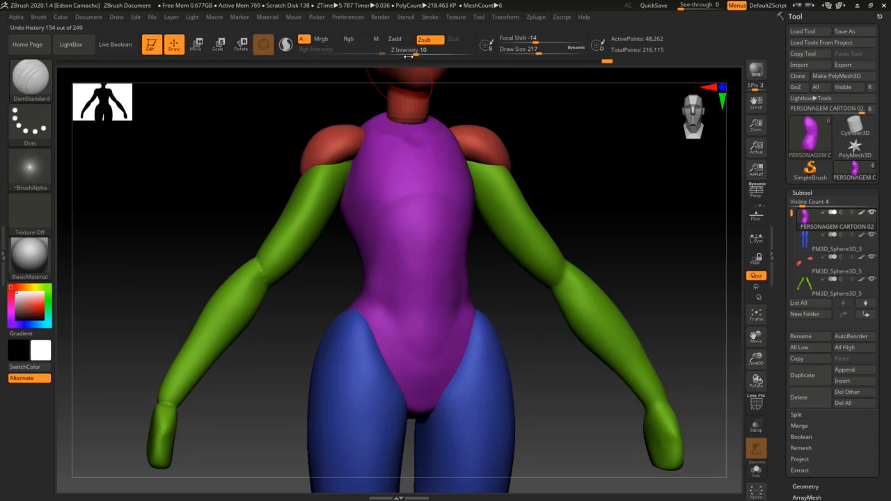
left_click_drag(409, 55, 403, 55)
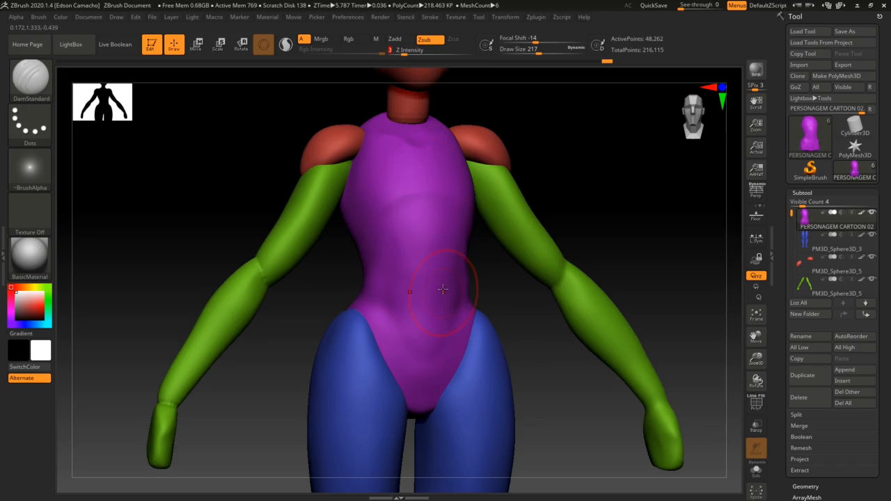
mouse_move(447, 246)
left_mouse_down()
mouse_move(473, 298)
mouse_move(466, 301)
left_mouse_up()
mouse_move(466, 302)
right_mouse_down()
mouse_move(429, 307)
mouse_move(454, 310)
mouse_move(453, 302)
mouse_move(468, 376)
right_mouse_up()
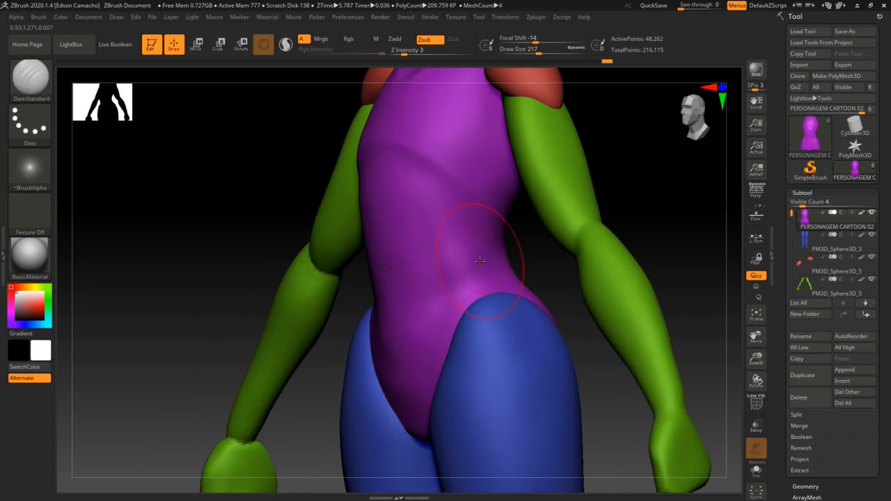
Build up the sides of the waist above the hips with ClayBuildup at Draw Size 128 and Z Intensity 5, then smooth them.
key("b")
key("c")
key("b")
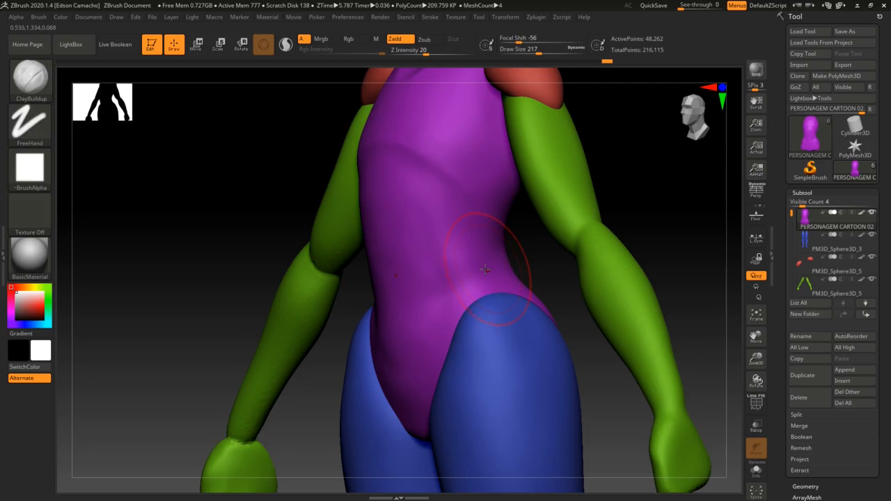
key("s")
left_click_drag(484, 269, 475, 268)
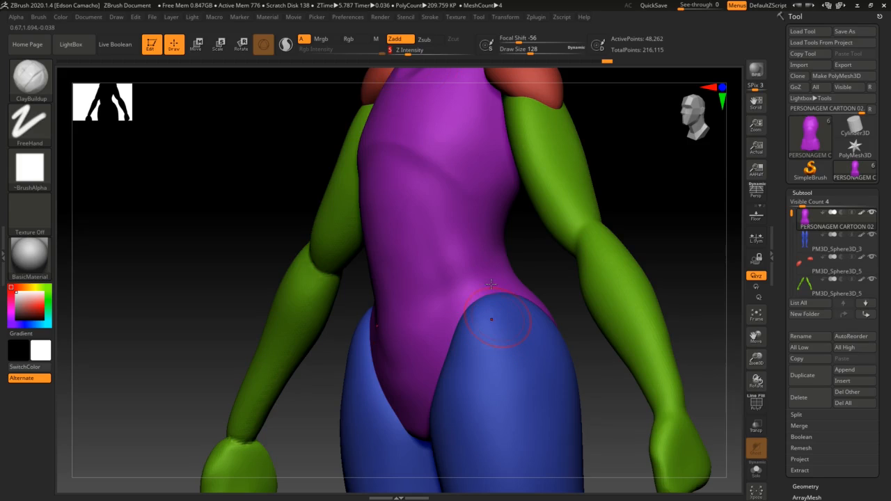
mouse_move(468, 289)
right_mouse_down()
mouse_move(493, 293)
mouse_move(472, 255)
right_mouse_up()
mouse_move(471, 266)
left_mouse_down()
mouse_move(452, 273)
mouse_move(468, 245)
left_mouse_up()
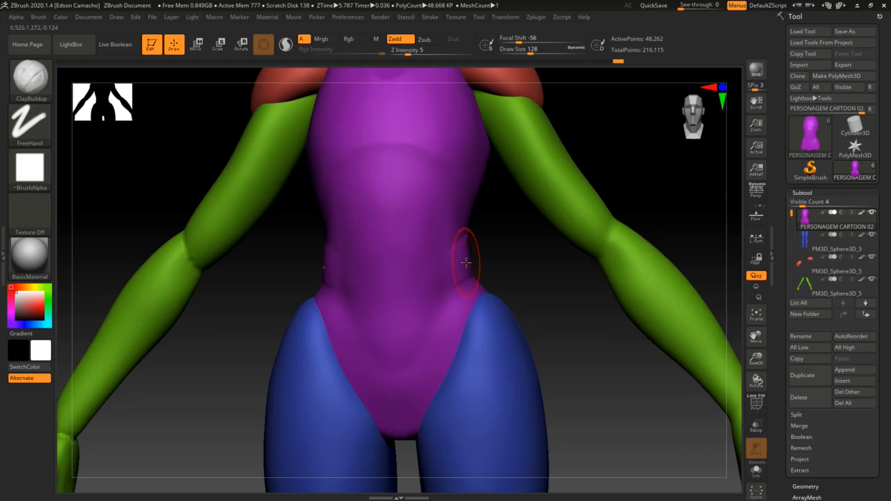
mouse_move(490, 292)
right_mouse_down()
mouse_move(451, 289)
mouse_move(482, 258)
right_mouse_up()
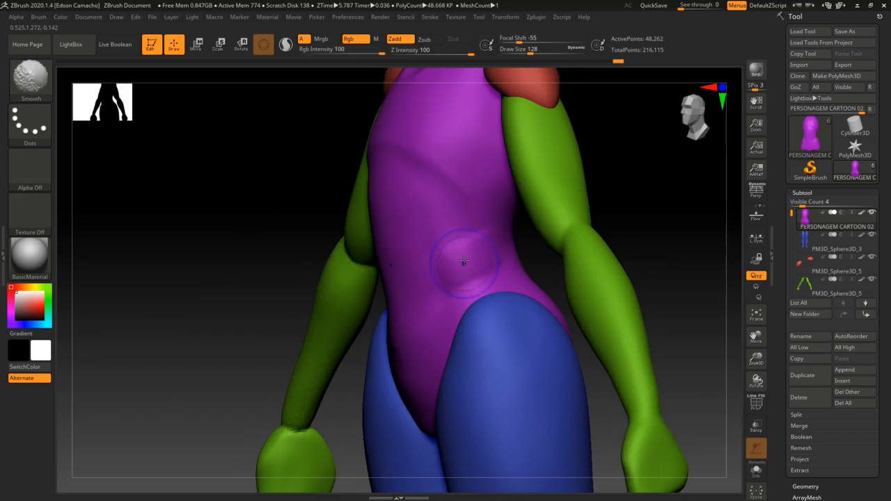
left_click_drag(463, 263, 494, 260, "shift")
Add more clay to the sides of the lower waist and blend it smoothly into the hips.
mouse_move(489, 295)
right_mouse_down()
mouse_move(531, 302)
mouse_move(481, 293)
right_mouse_up()
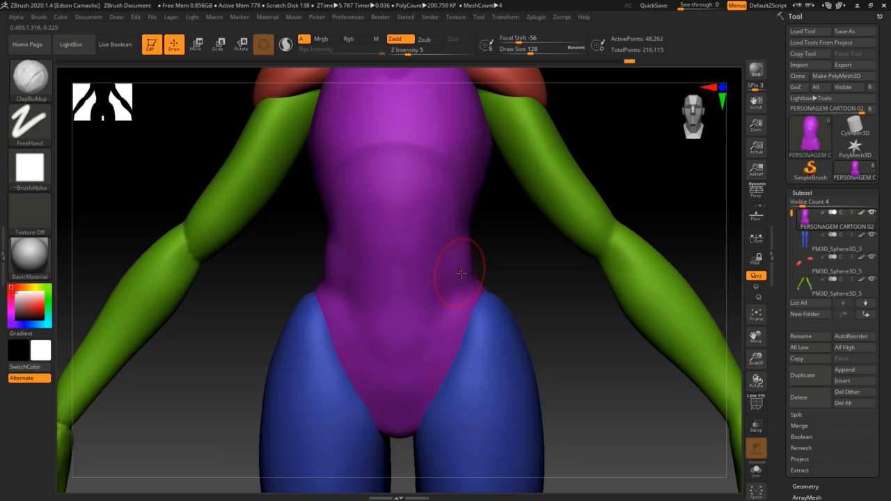
left_click_drag(465, 269, 453, 278)
key("shift")
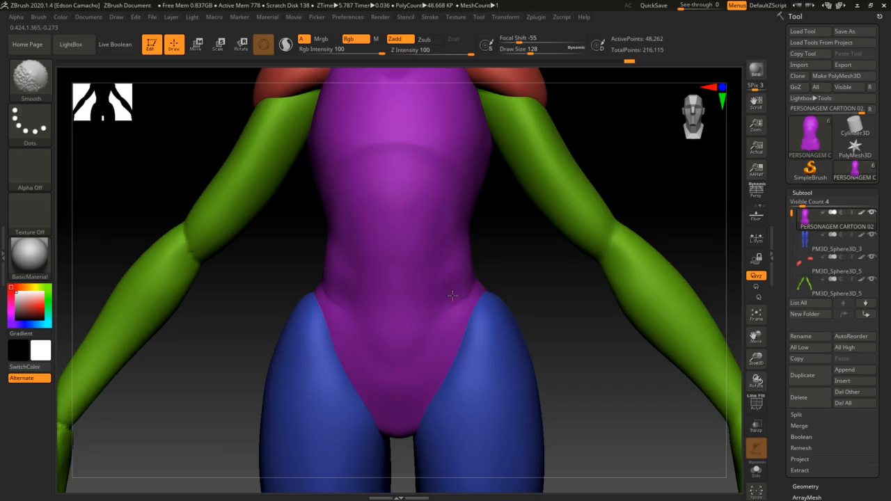
left_click_drag(453, 295, 440, 294, "shift")
left_click_drag(553, 282, 470, 275)
key("shift")
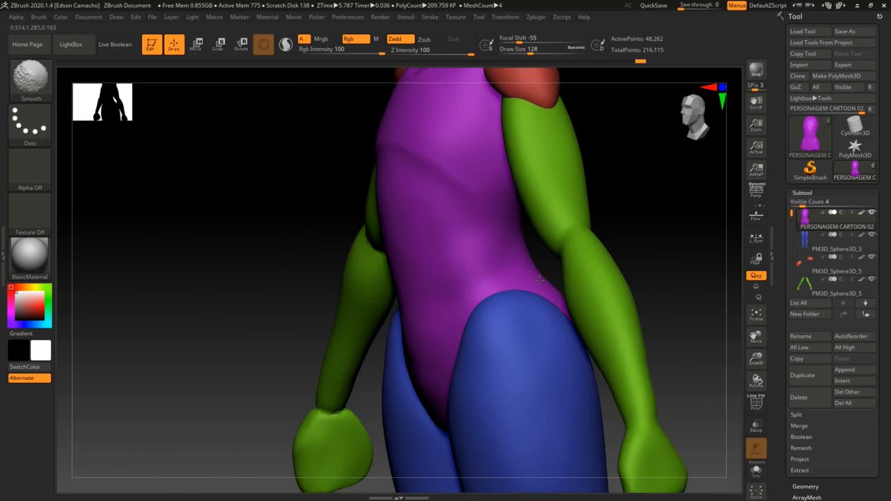
left_click_drag(470, 306, 535, 239, "shift")
Build up the upper abdomen below the rib cage with ClayBuildup strokes at Z Intensity 5.
left_click_drag(376, 350, 454, 349)
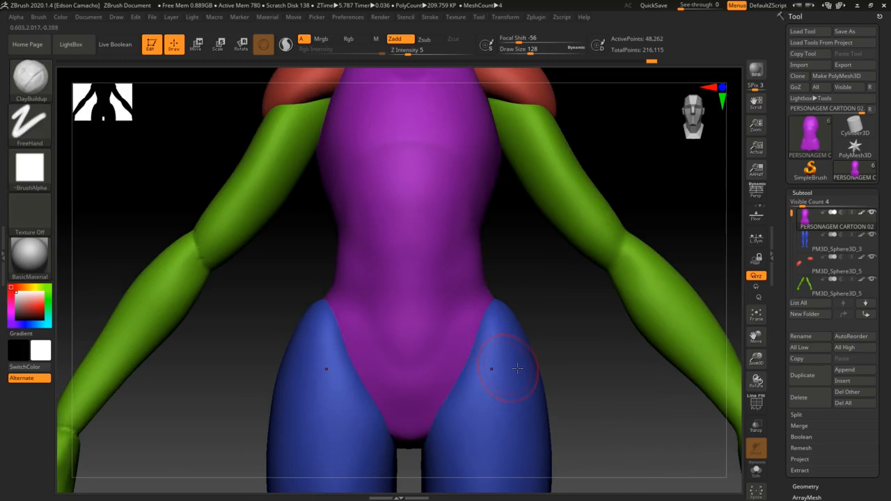
key("shift")
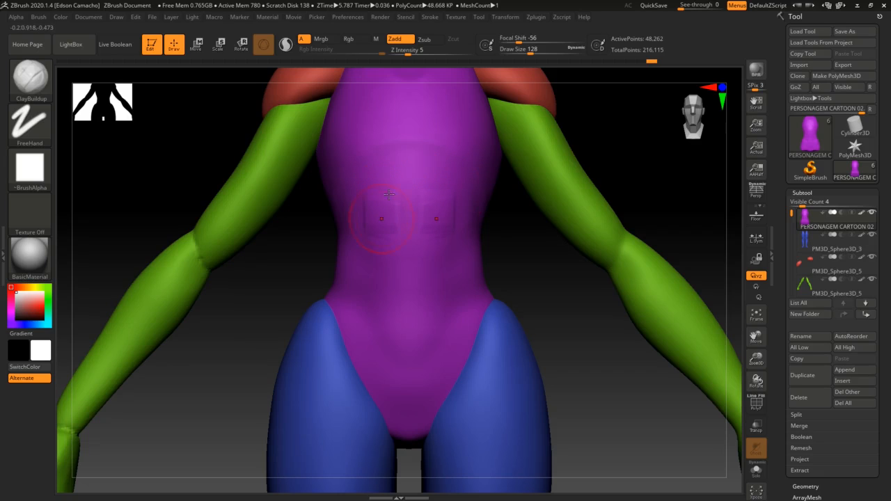
left_click_drag(391, 192, 378, 250)
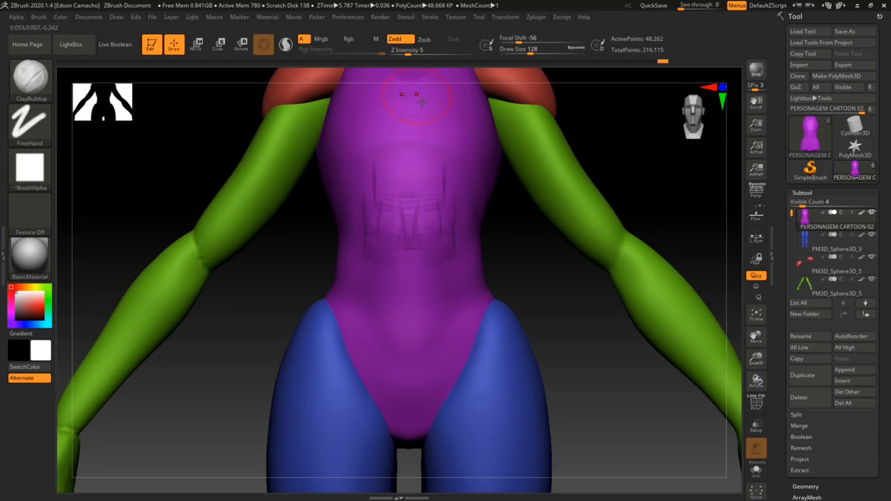
Build up the middle and lower abdomen toward the pelvis with ClayBuildup at Z Intensity 3 and Draw Size 101.
left_click_drag(409, 53, 404, 53)
left_click_drag(407, 239, 411, 293)
key("s")
mouse_move(381, 307)
left_mouse_down()
mouse_move(372, 327)
mouse_move(404, 373)
left_mouse_up()
mouse_move(378, 314)
left_mouse_down()
mouse_move(375, 326)
mouse_move(406, 350)
left_mouse_up()
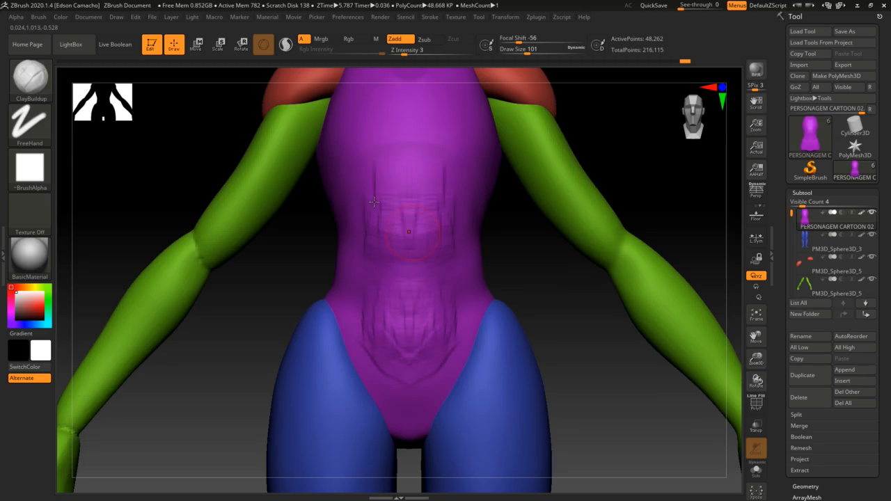
Blend the clay strokes on the upper and lower abdomen into the torso with the Smooth brush.
mouse_move(373, 202)
left_mouse_down()
mouse_move(374, 193)
mouse_move(441, 197)
mouse_move(415, 209)
mouse_move(422, 198)
mouse_move(356, 239)
left_mouse_up()
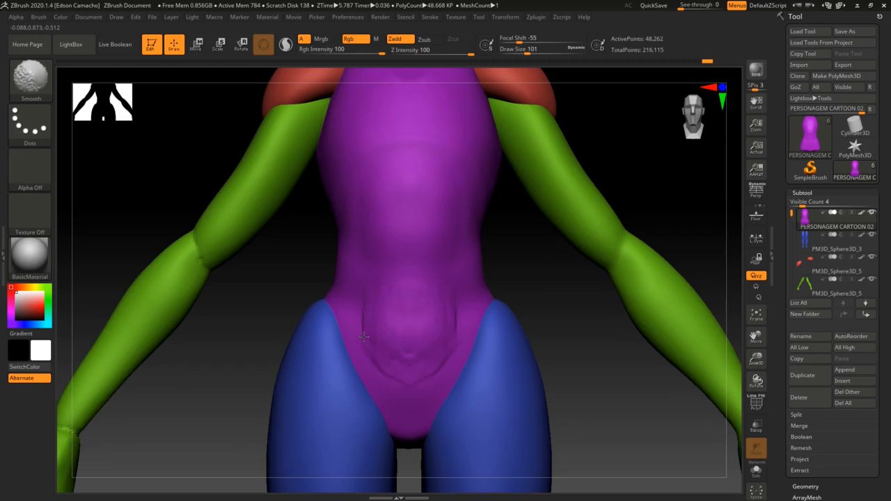
left_click_drag(443, 330, 414, 361, "shift")
key("ctrl+z")
left_click_drag(391, 239, 360, 228, "shift")
mouse_move(441, 357)
right_mouse_down()
mouse_move(418, 344)
mouse_move(461, 213)
right_mouse_up()
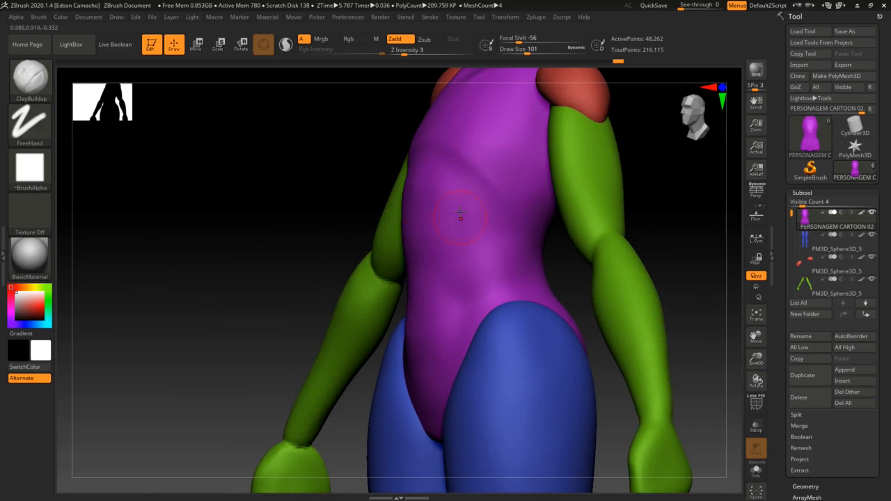
Smooth the front of the abdomen from below the rib cage down to the pelvis with the Smooth brush.
key("shift")
mouse_move(384, 265)
right_mouse_down()
mouse_move(444, 341)
mouse_move(441, 362)
mouse_move(458, 316)
right_mouse_up()
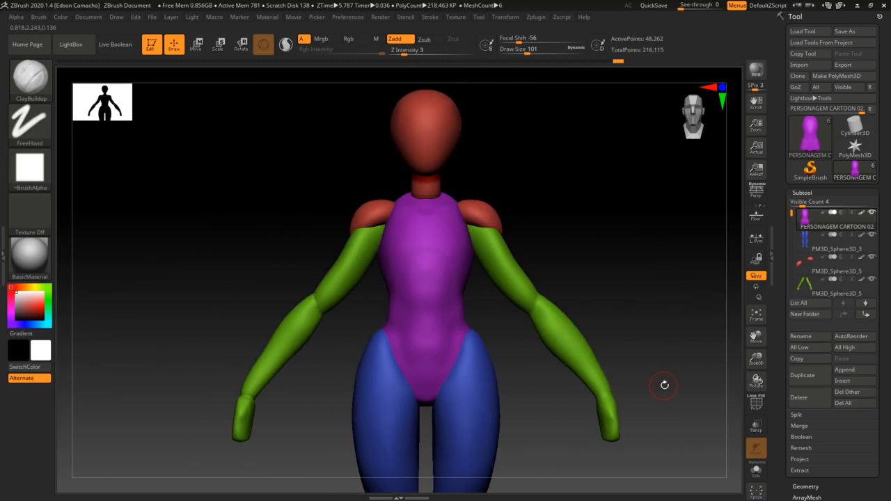
right_click_drag(665, 385, 648, 386)
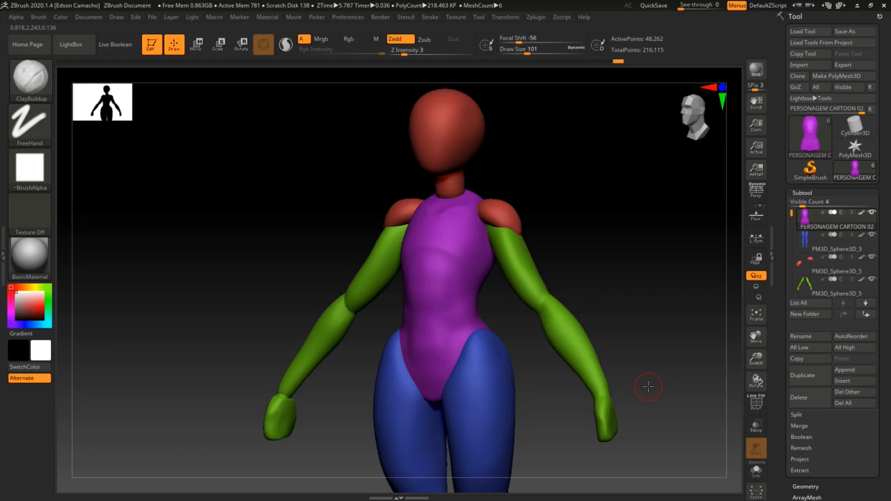
key("shift")
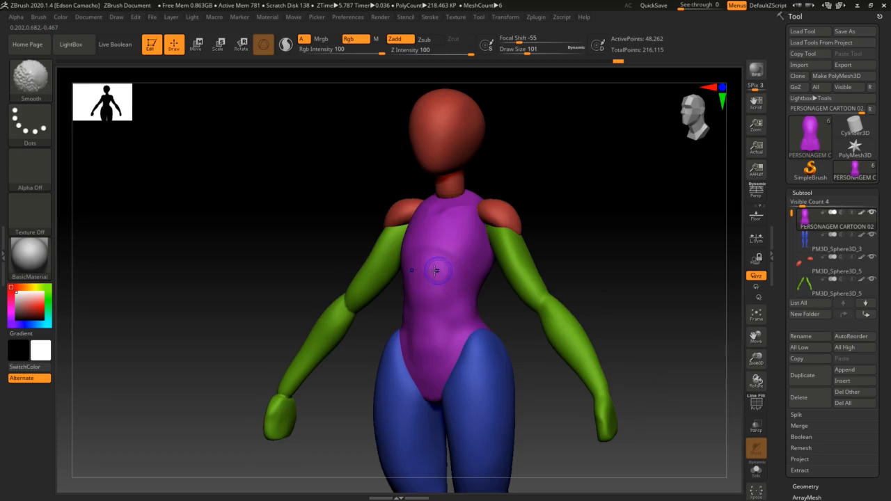
left_click_drag(436, 315, 426, 354, "shift")
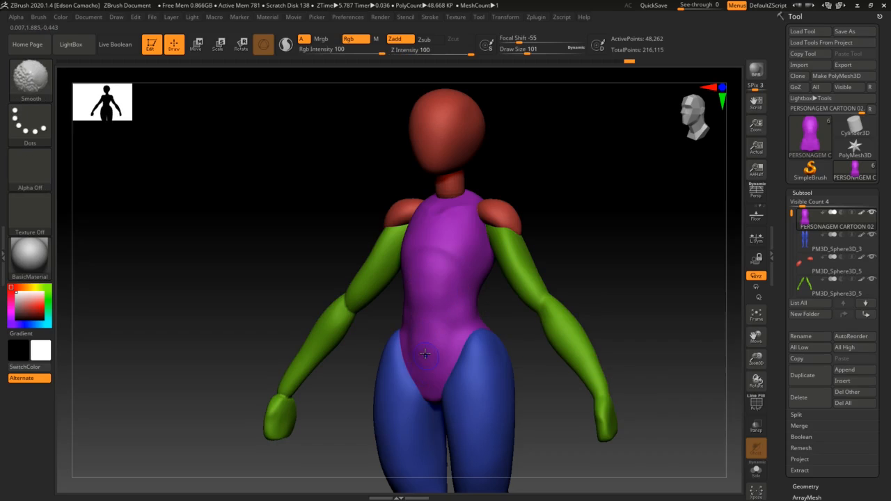
right_click_drag(452, 376, 452, 376)
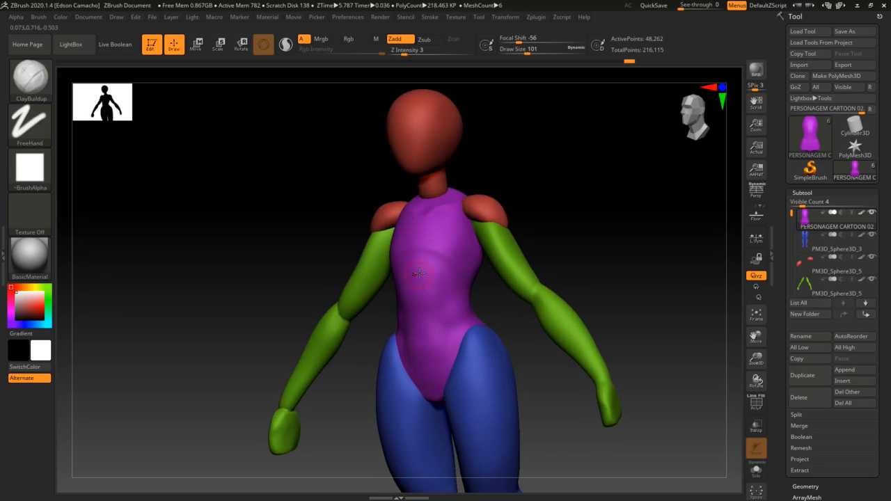
key("shift")
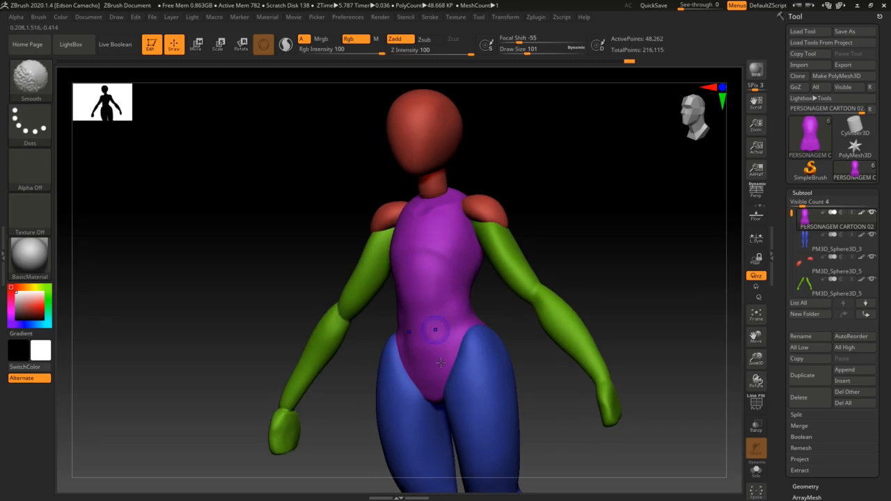
right_click_drag(465, 379, 453, 374, "shift")
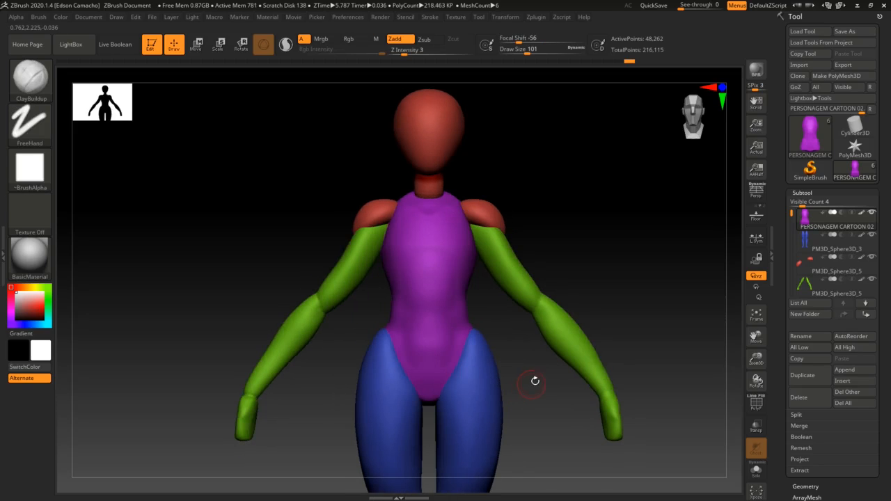
right_click_drag(534, 381, 521, 384)
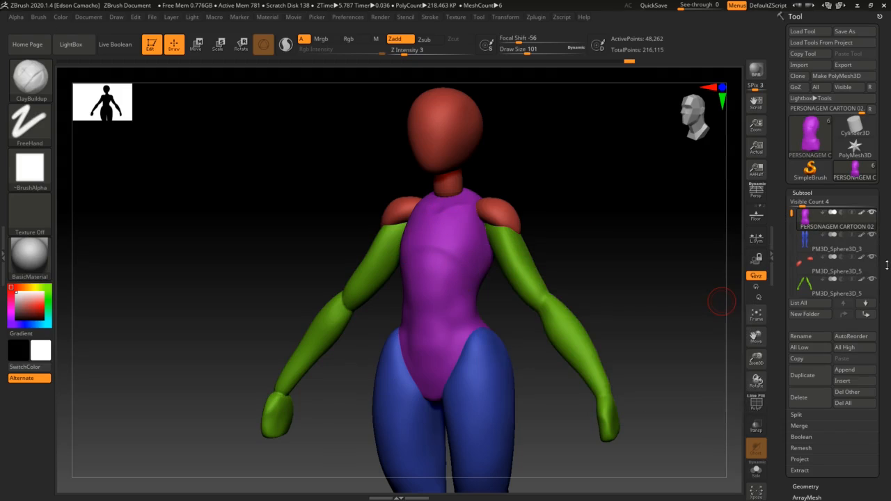
Select the neck cylinder subtool and reorder it to sit directly below the torso in the subtool list.
left_click(448, 183, "alt")
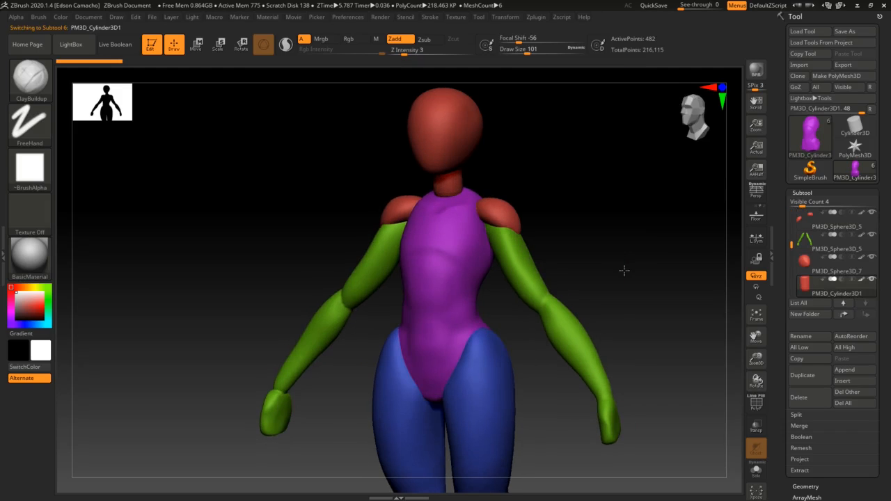
left_click(845, 314)
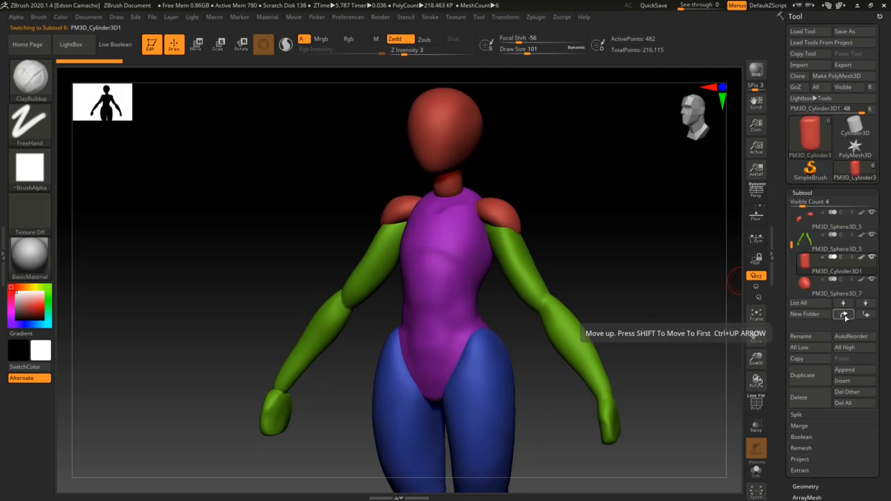
left_click(844, 314)
left_click(845, 314)
left_click(844, 314)
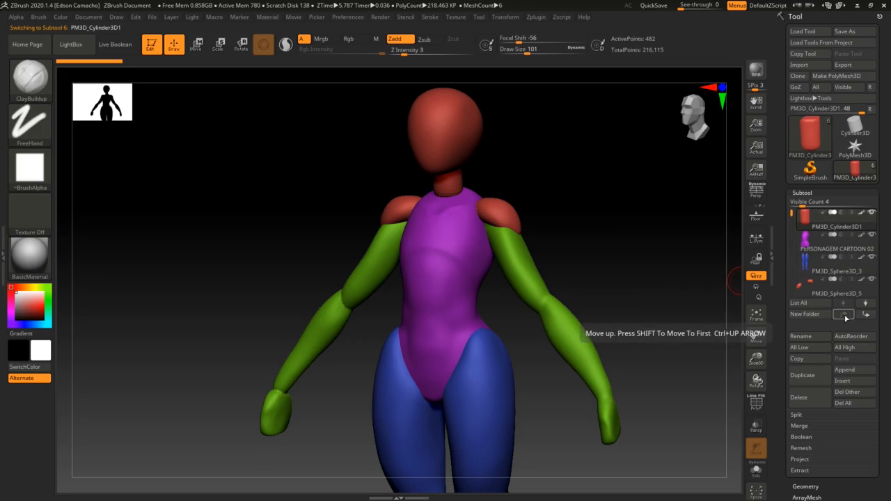
left_click(865, 303)
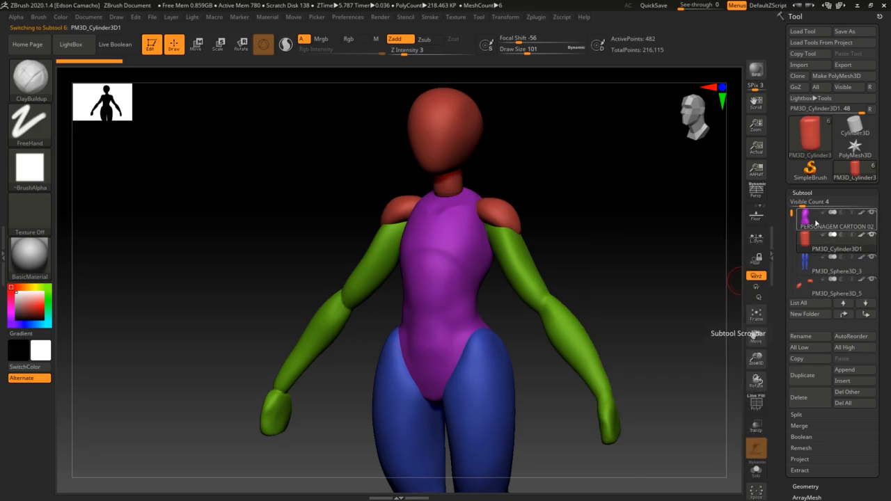
Merge the torso subtool down with the neck cylinder and accept the non-undoable operation.
left_click(817, 221)
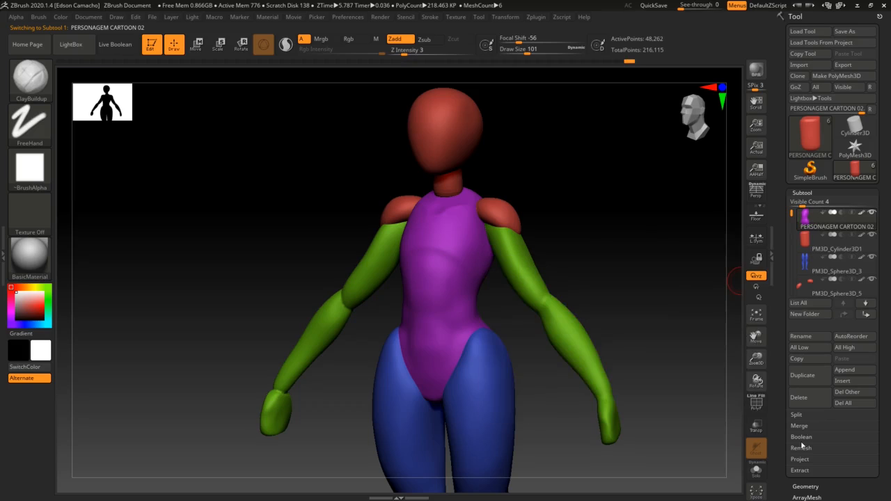
left_click(800, 426)
left_click(805, 435)
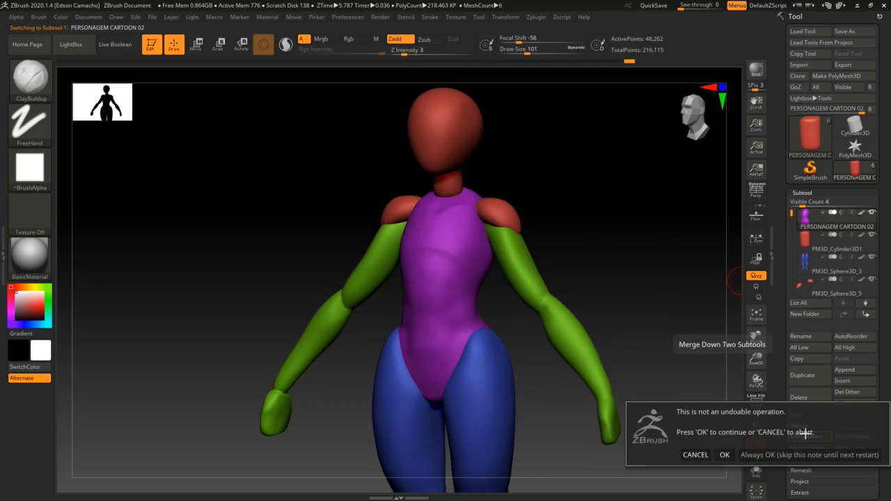
left_click(725, 461)
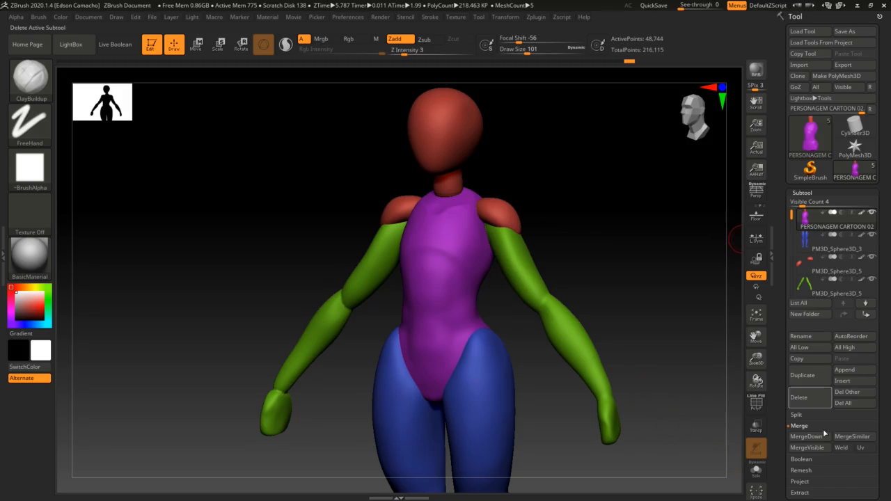
Fuse the merged torso and neck into one mesh by updating DynaMesh at resolution 128.
left_click_drag(889, 429, 885, 339)
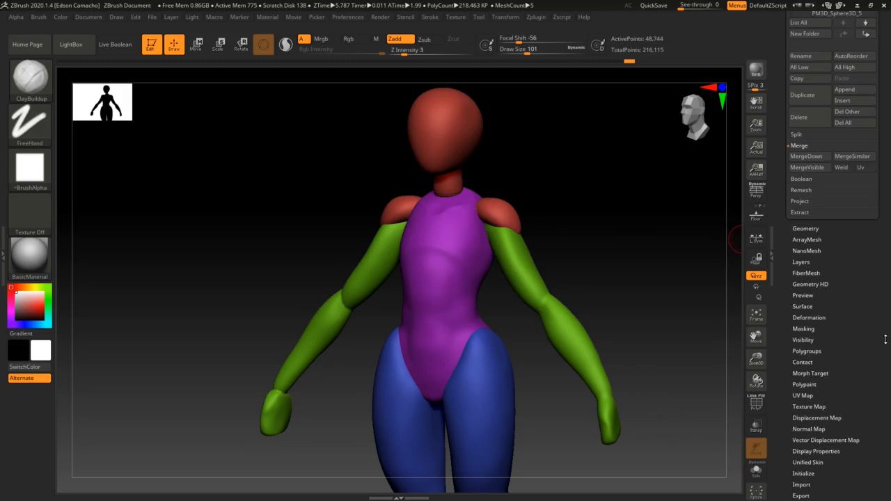
left_click(806, 228)
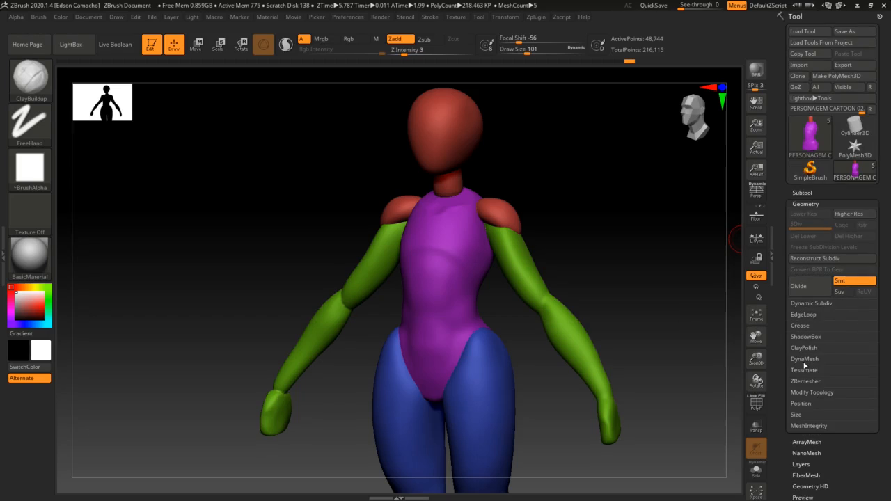
left_click(805, 358)
key("ctrl")
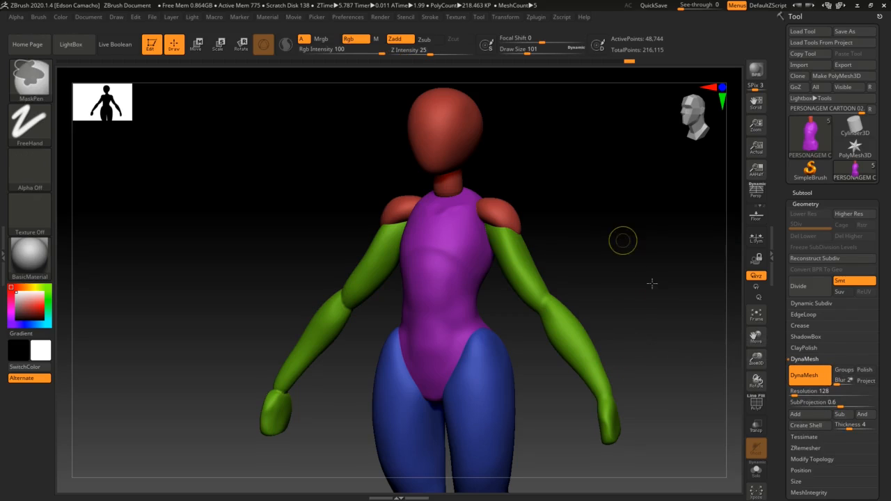
left_click_drag(623, 241, 653, 284, "ctrl")
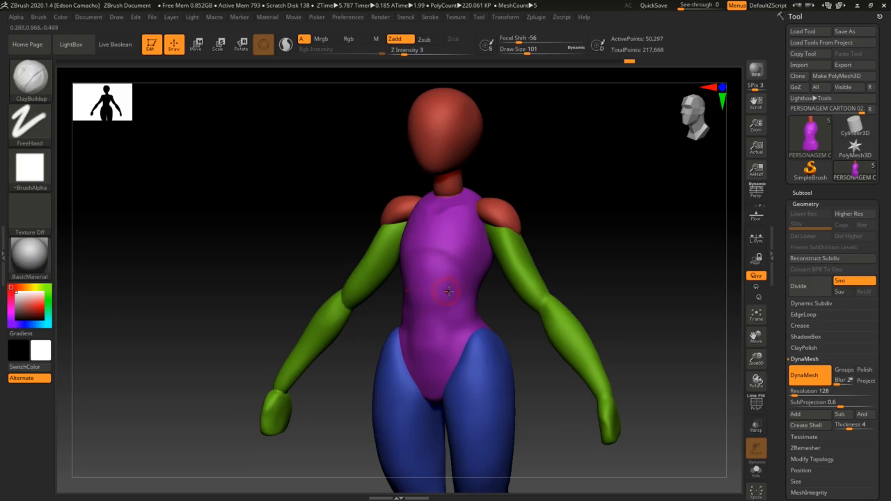
Sample the torso's purple and fill the whole merged torso and neck with it, with Rgb enabled.
key("c")
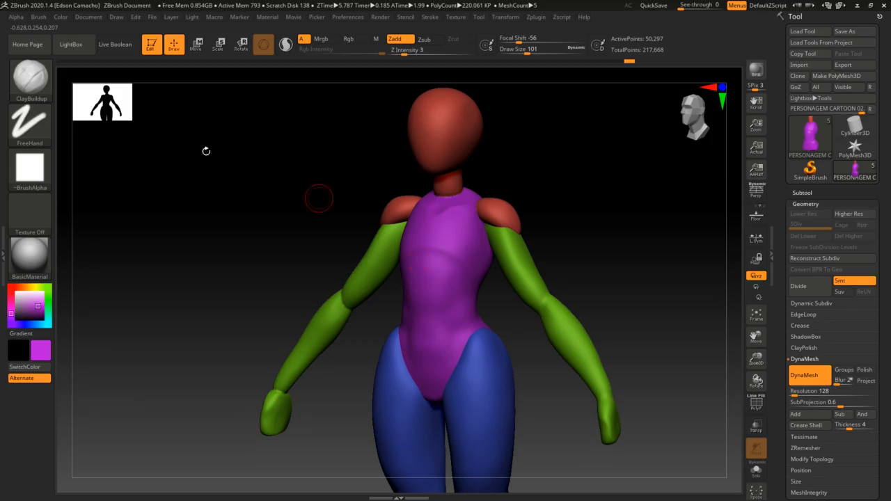
left_click(357, 41)
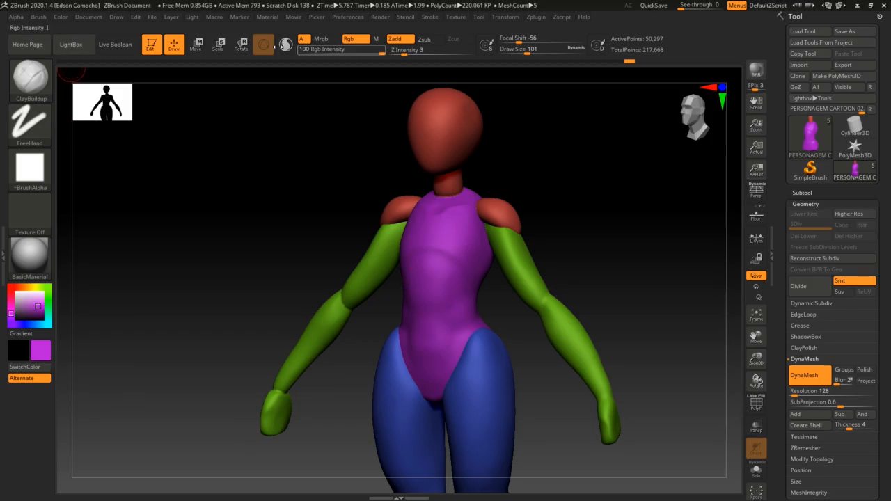
left_click(60, 18)
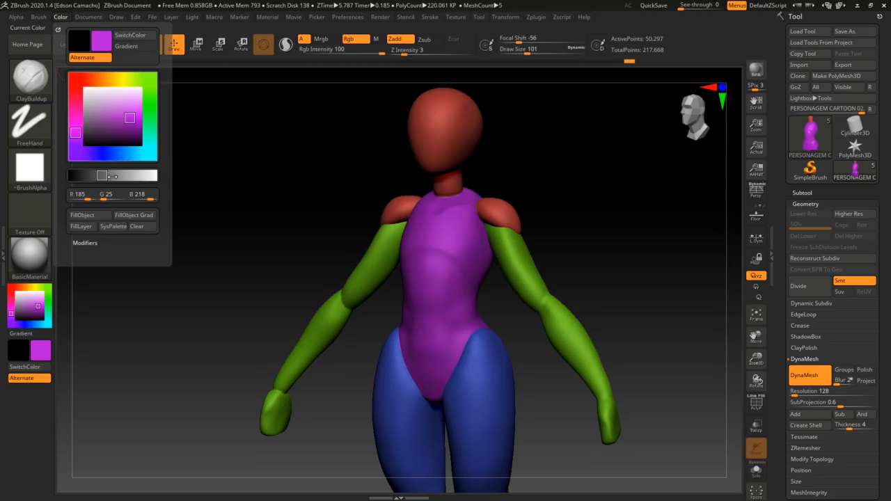
left_click(82, 215)
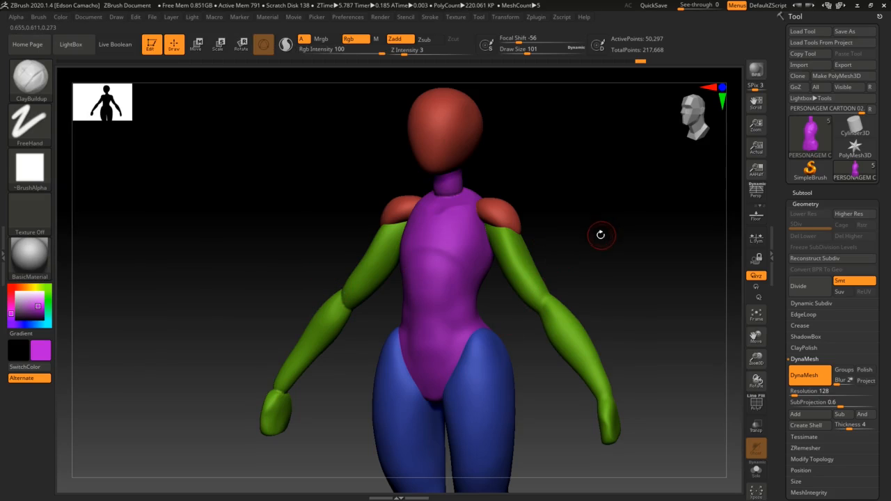
Smooth the seam where the neck meets the torso, at the front and at the back.
left_click_drag(608, 235, 609, 217, "shift")
right_click_drag(609, 216, 592, 341, "ctrl")
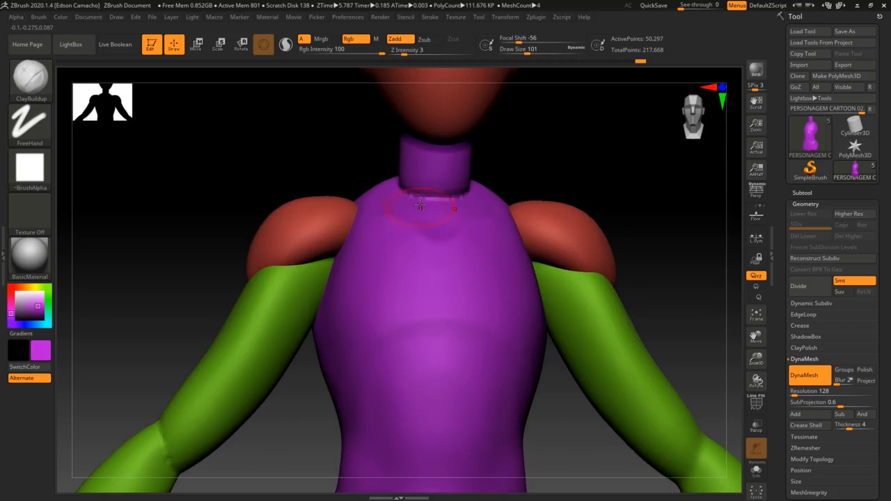
mouse_move(413, 193)
left_mouse_down("shift")
mouse_move(446, 183)
mouse_move(396, 174)
mouse_move(465, 186)
mouse_move(447, 194)
mouse_move(422, 180)
left_mouse_up("shift")
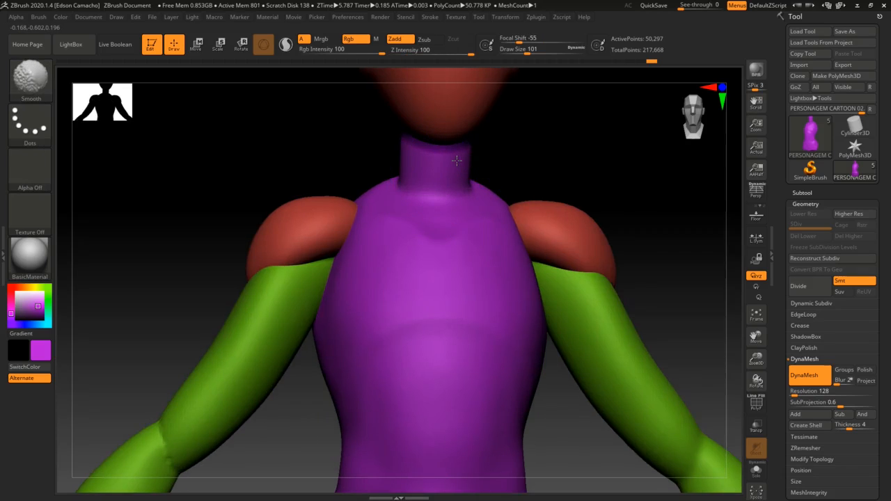
right_click_drag(550, 188, 576, 169)
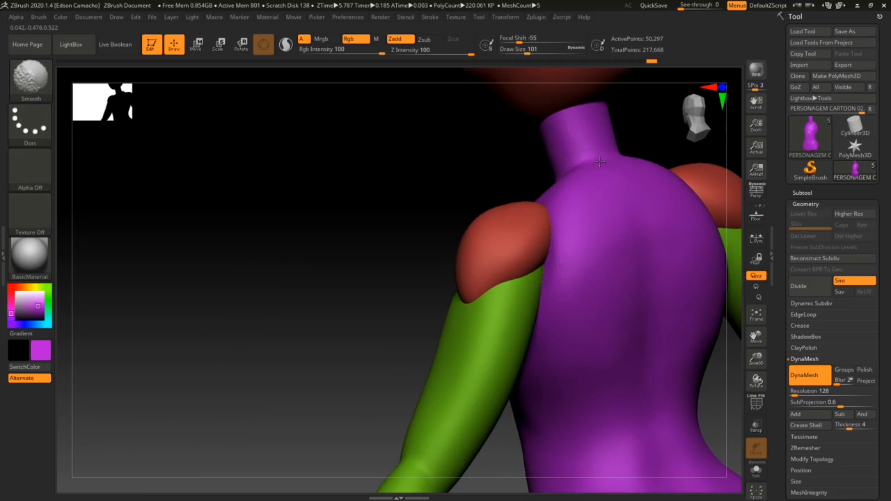
left_click_drag(594, 117, 558, 132, "shift")
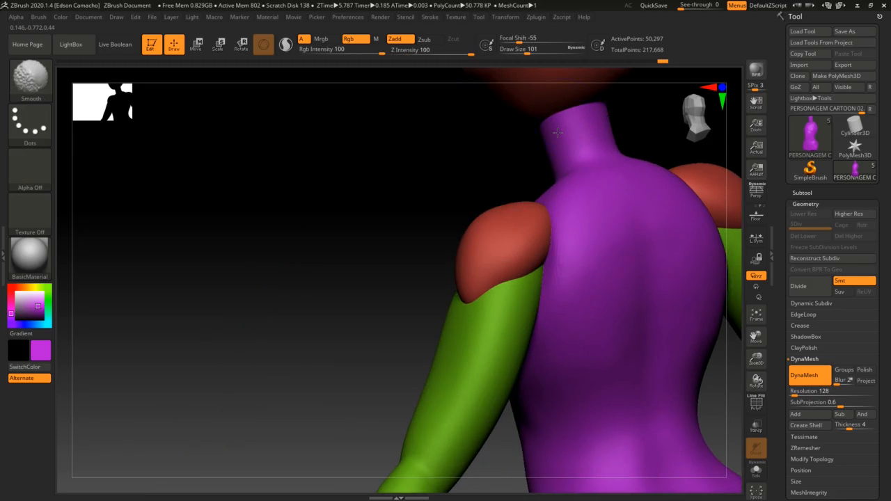
Soften the transition from the neck base across the tops of the shoulders and the collarbones with the Smooth brush.
mouse_move(557, 209)
right_mouse_down()
mouse_move(606, 213)
mouse_move(587, 207)
right_mouse_up()
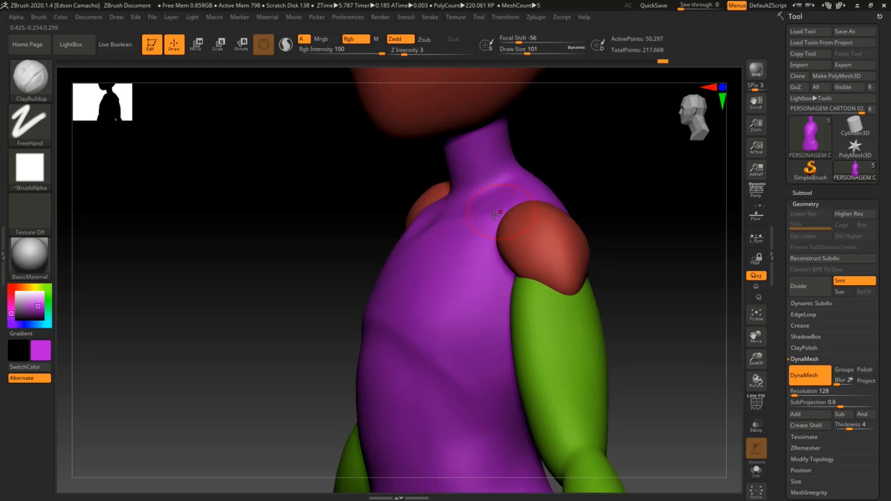
right_click_drag(474, 218, 516, 218)
key("shift")
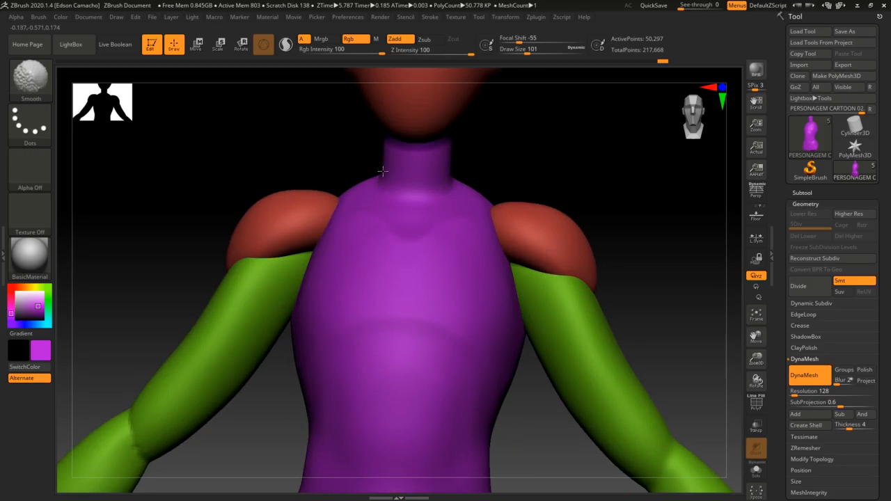
right_click_drag(434, 149, 479, 183, "shift")
left_click_drag(416, 189, 353, 209, "shift")
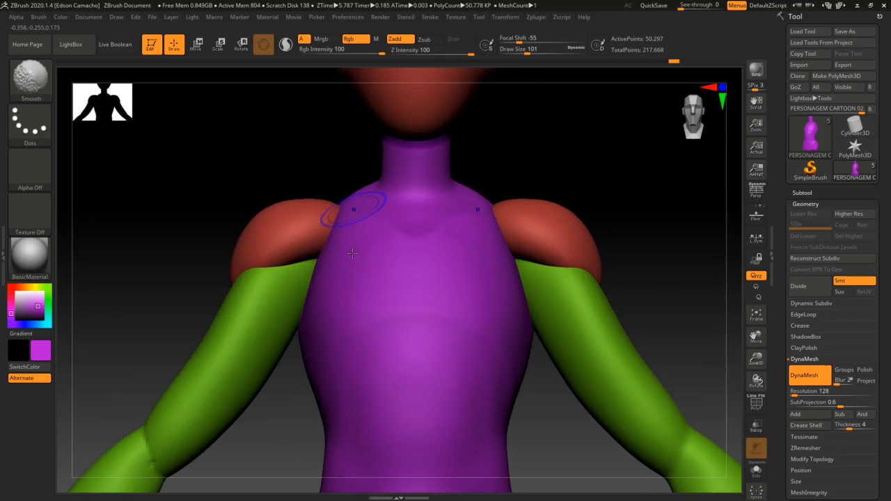
right_click_drag(428, 381, 414, 315, "ctrl")
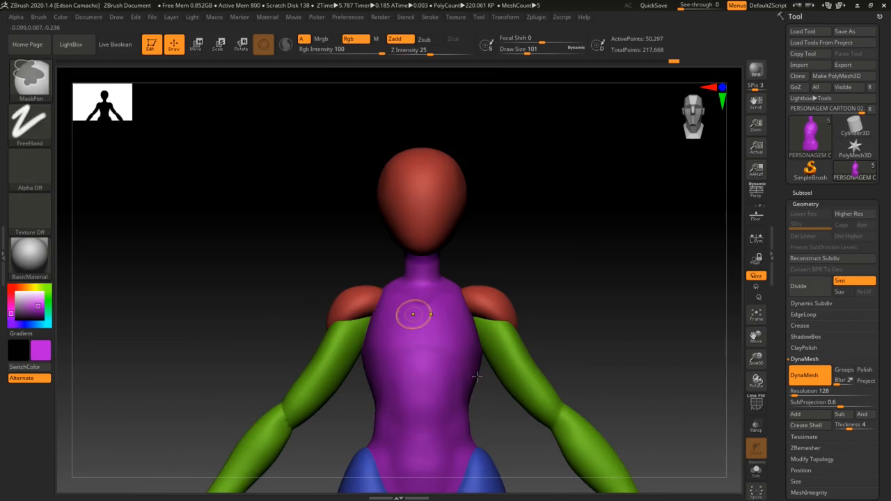
mouse_move(443, 348)
right_mouse_down()
mouse_move(435, 370)
mouse_move(453, 286)
mouse_move(437, 335)
mouse_move(421, 296)
mouse_move(455, 320)
mouse_move(420, 322)
mouse_move(413, 332)
mouse_move(416, 309)
mouse_move(472, 340)
right_mouse_up()
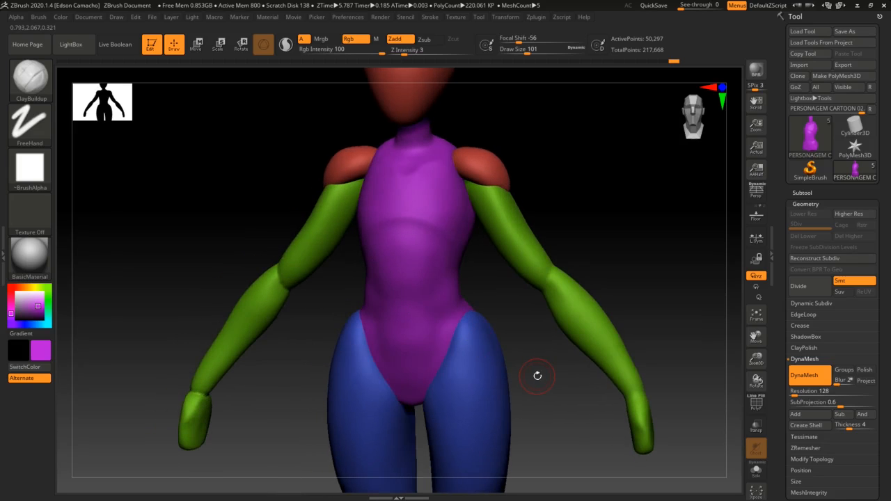
Select the legs subtool and smooth the inner upper thighs beside the pelvis.
left_click(482, 388, "alt")
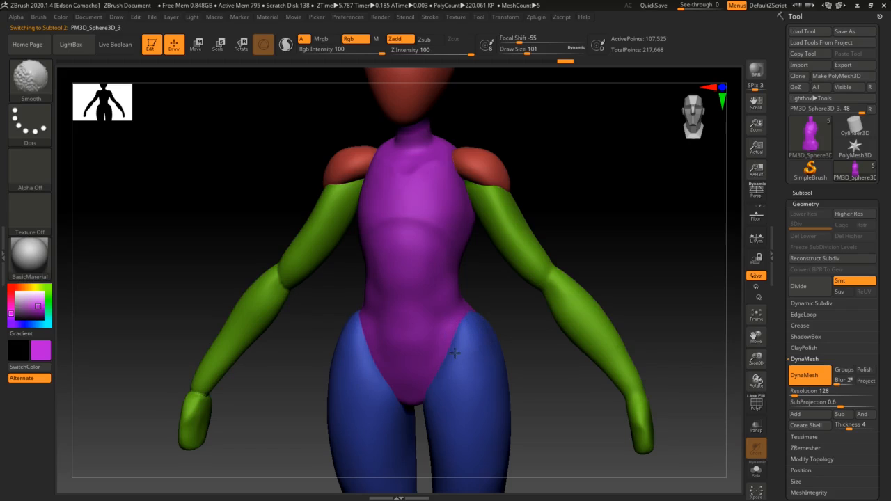
left_click_drag(435, 413, 440, 408, "shift")
right_click_drag(488, 379, 478, 334)
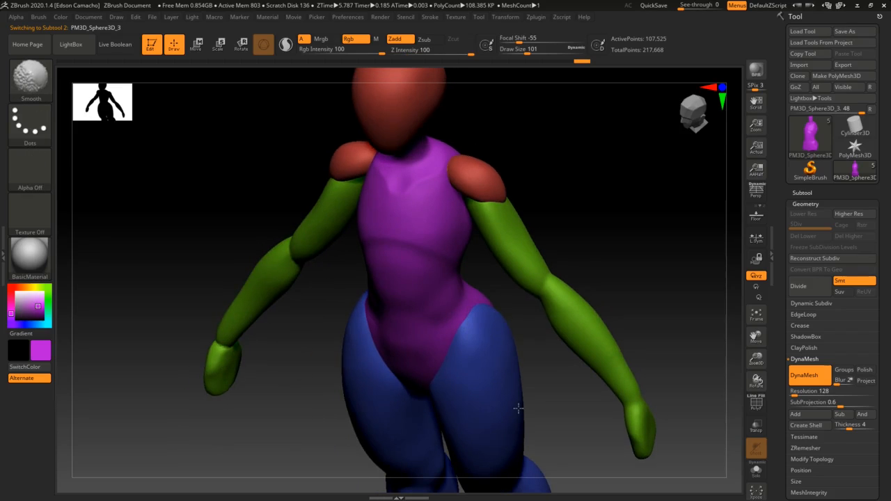
mouse_move(462, 404)
right_mouse_down()
mouse_move(418, 471)
mouse_move(416, 498)
mouse_move(487, 390)
mouse_move(464, 405)
mouse_move(376, 387)
mouse_move(385, 376)
right_mouse_up()
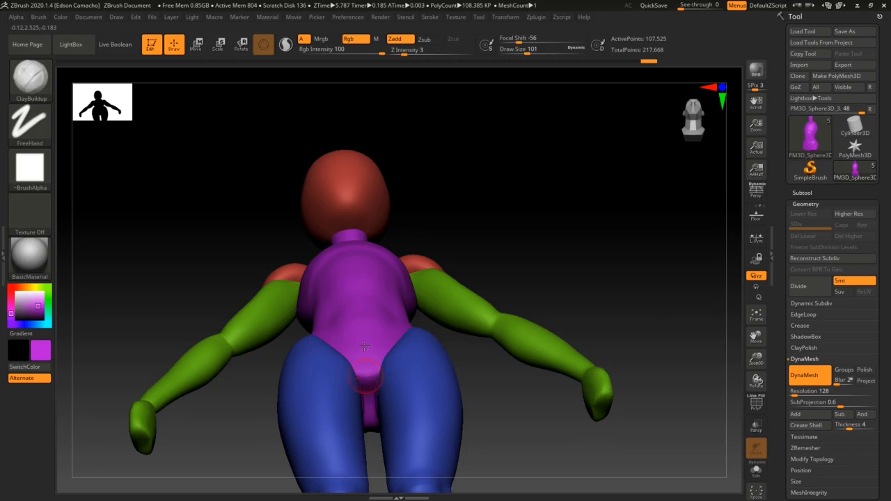
Select the torso subtool and smooth the narrow crotch area between the thighs, from the back and underneath.
left_click(359, 309, "alt")
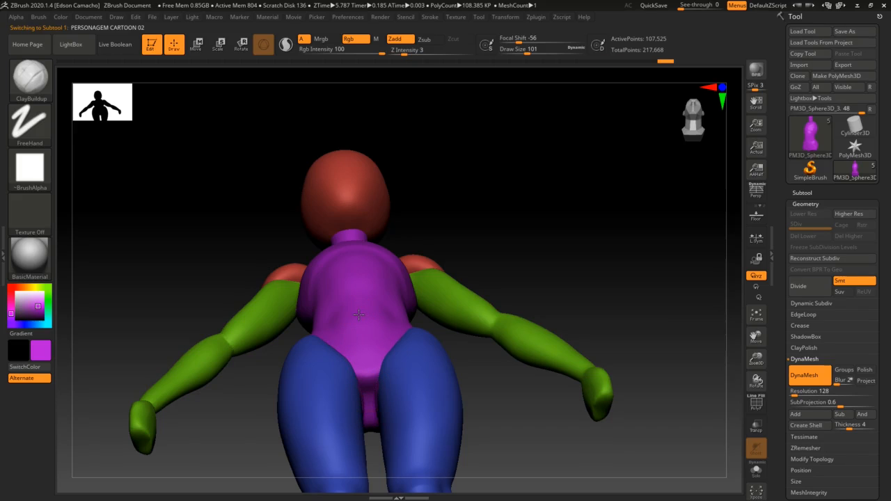
right_click_drag(387, 402, 374, 415)
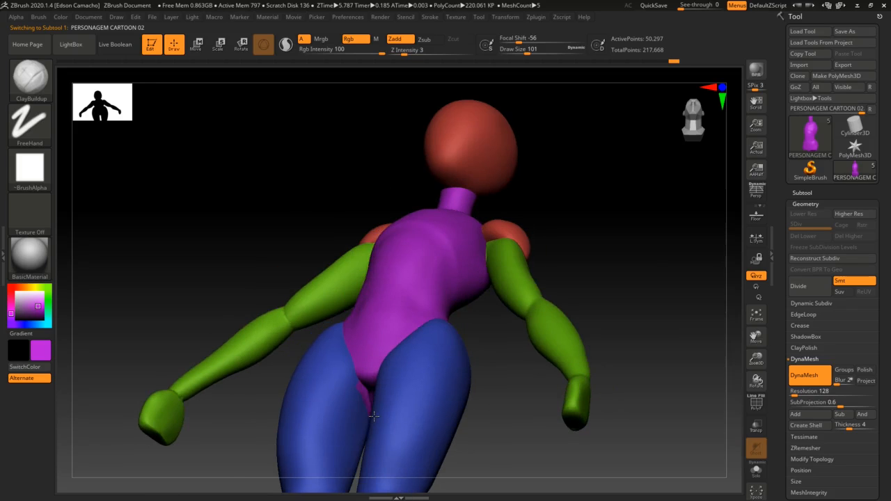
key("ctrl")
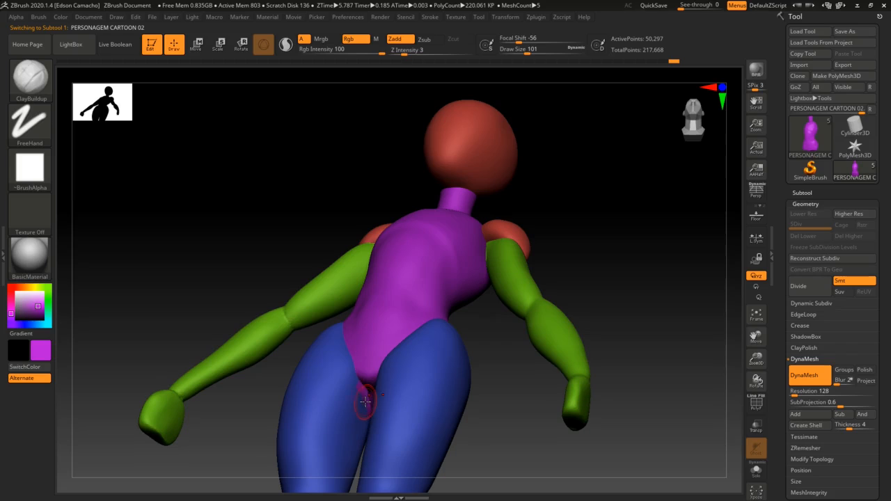
key("shift")
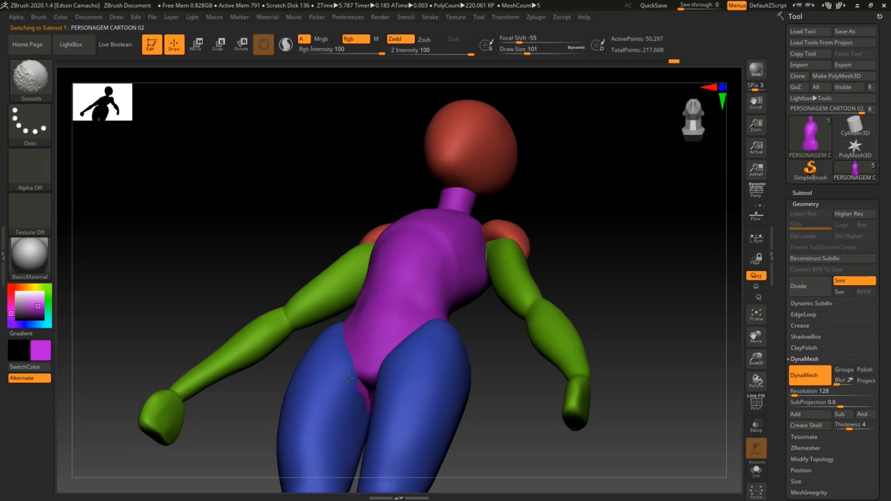
mouse_move(349, 378)
right_mouse_down()
mouse_move(418, 419)
mouse_move(365, 390)
right_mouse_up()
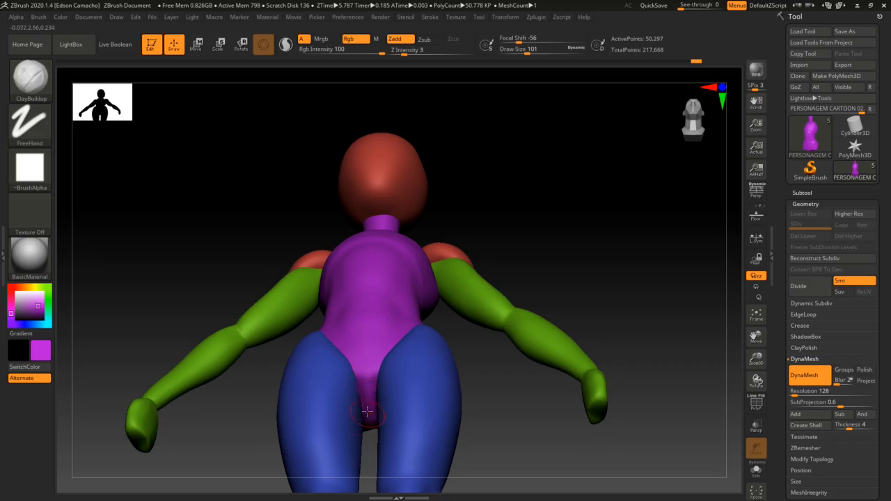
key("shift")
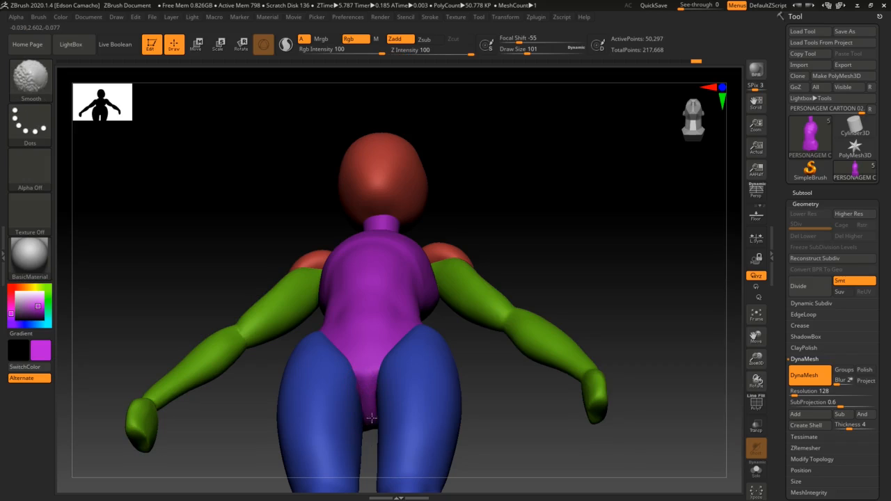
mouse_move(416, 435)
right_mouse_down()
mouse_move(386, 435)
mouse_move(410, 443)
mouse_move(384, 414)
mouse_move(391, 395)
right_mouse_up()
key("shift")
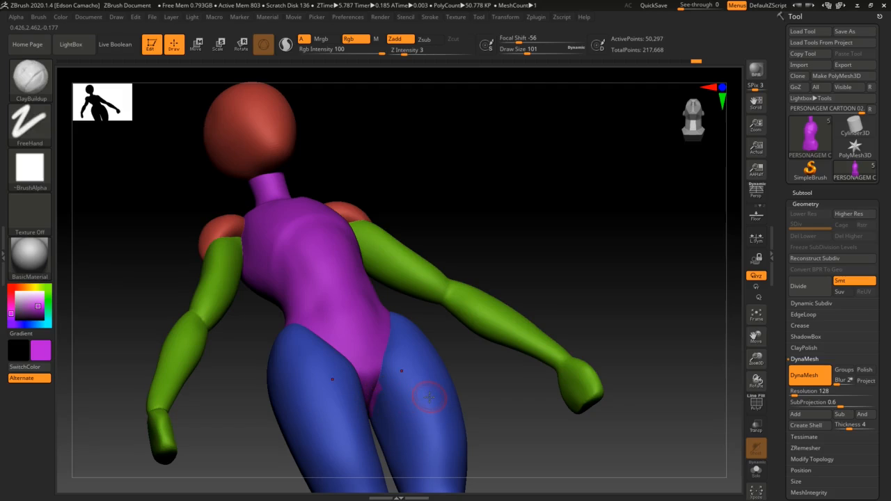
Select the legs subtool and reshape the inner upper thighs beside the crotch with the Move brush at draw size 140.
left_click(258, 275, "alt")
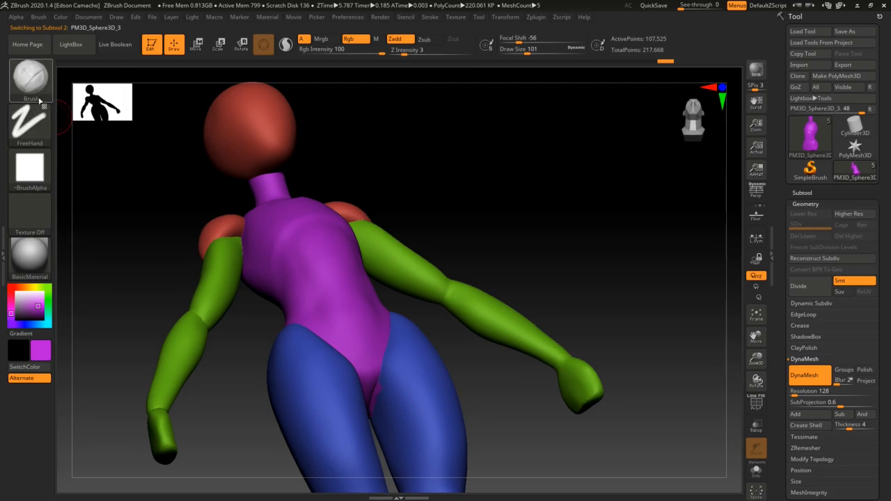
type("bmv")
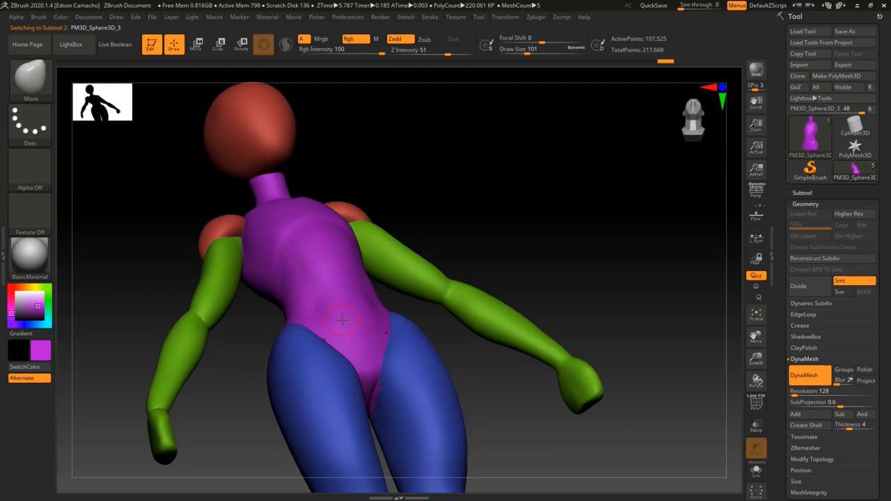
type("s140")
key("Return")
left_click_drag(334, 418, 398, 403)
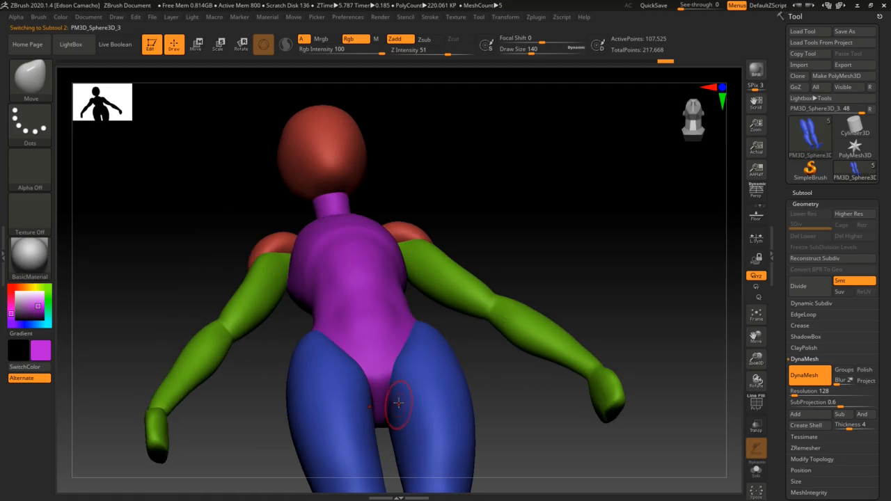
right_click_drag(398, 403, 401, 403)
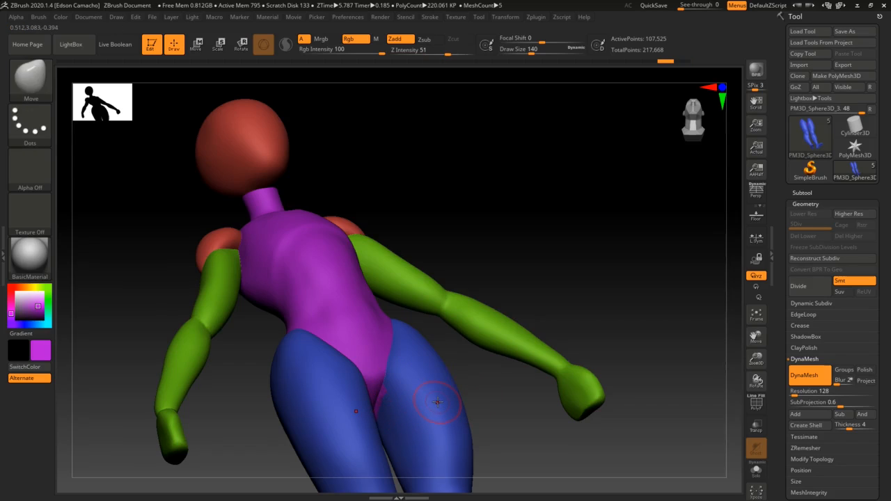
Sample the legs' blue and paint it over the inner thighs beside the crotch, using the Clay brush with Rgb on and Zadd off.
key("c")
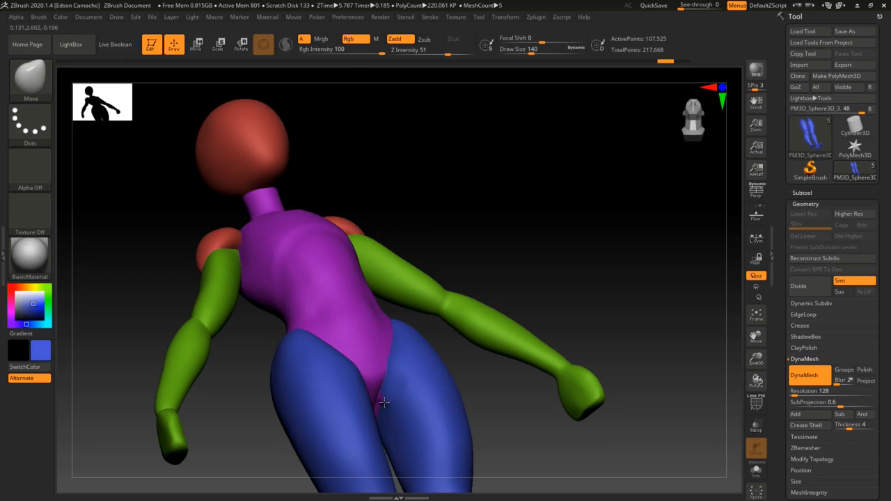
left_click(395, 39)
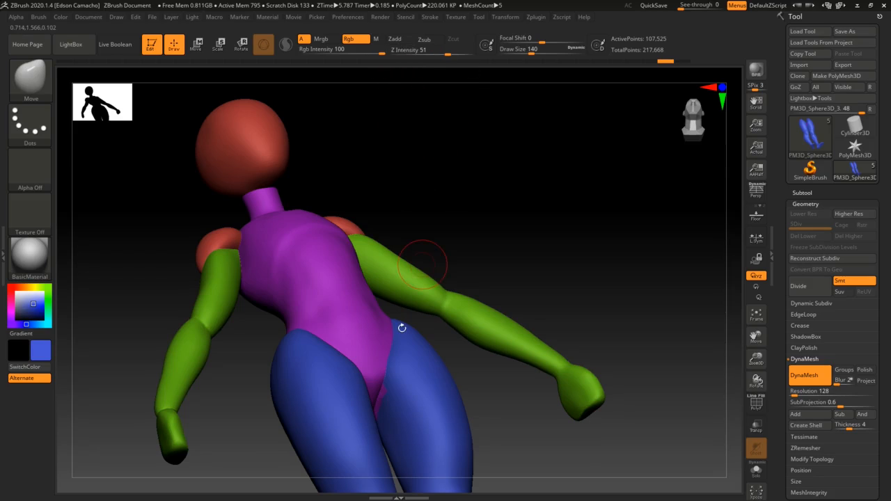
key("b")
key("c")
key("l")
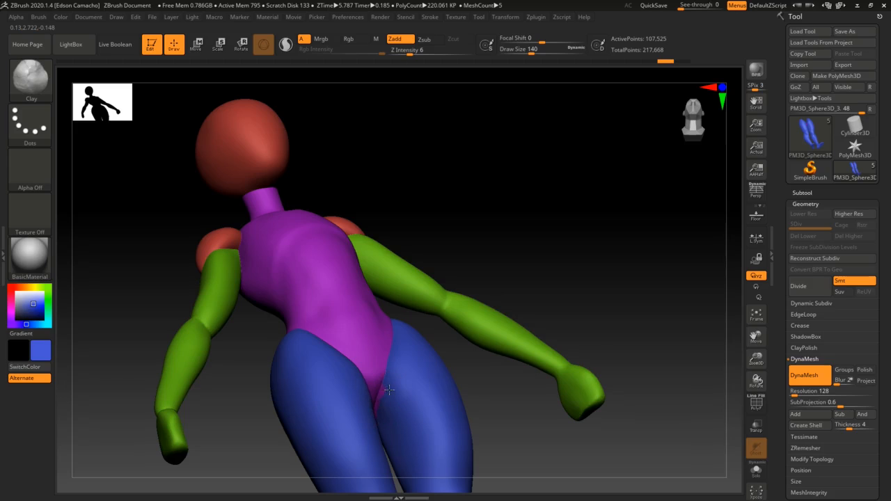
key("ctrl")
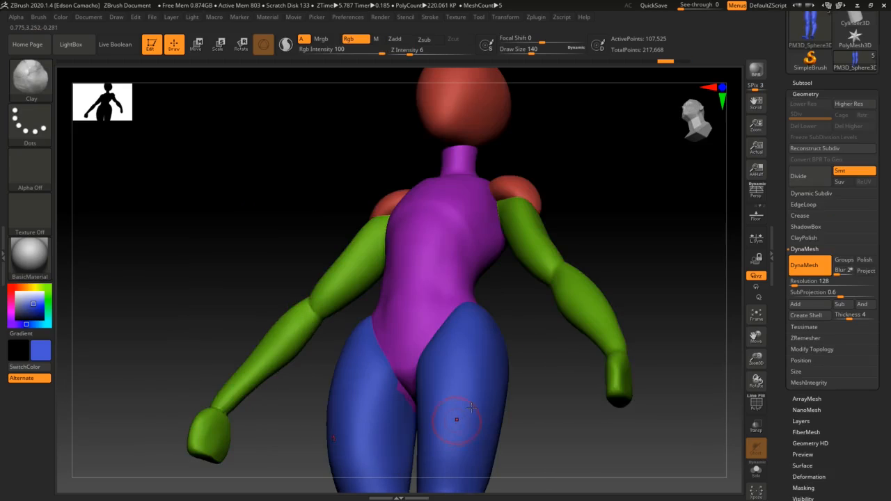
left_click_drag(454, 418, 420, 411)
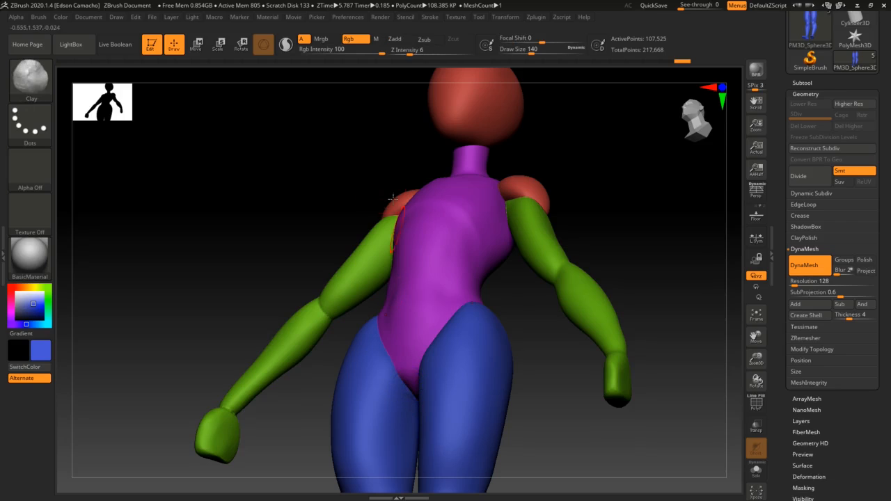
key("shift")
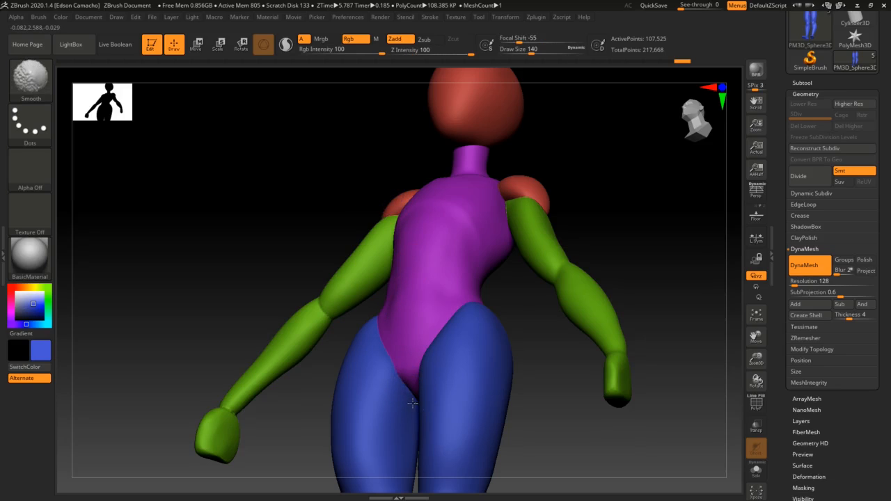
mouse_move(454, 432)
right_mouse_down()
mouse_move(492, 390)
mouse_move(478, 379)
mouse_move(498, 355)
mouse_move(480, 353)
right_mouse_up()
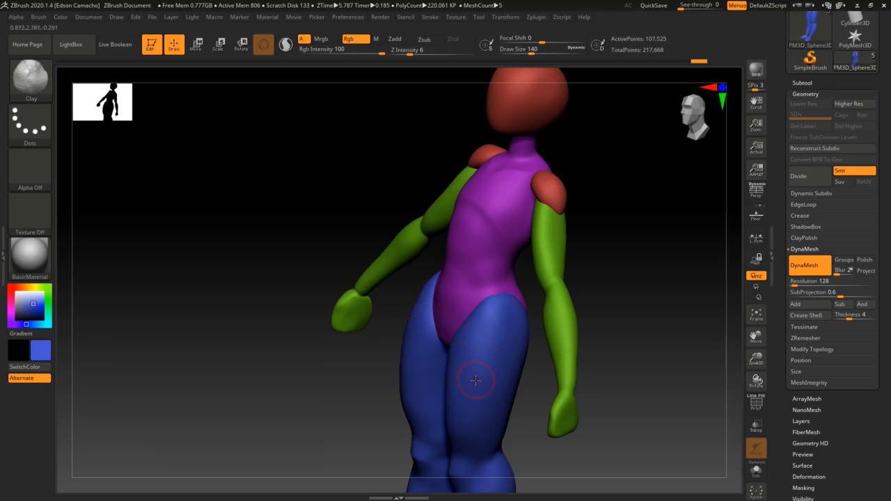
right_click_drag(478, 395, 493, 392)
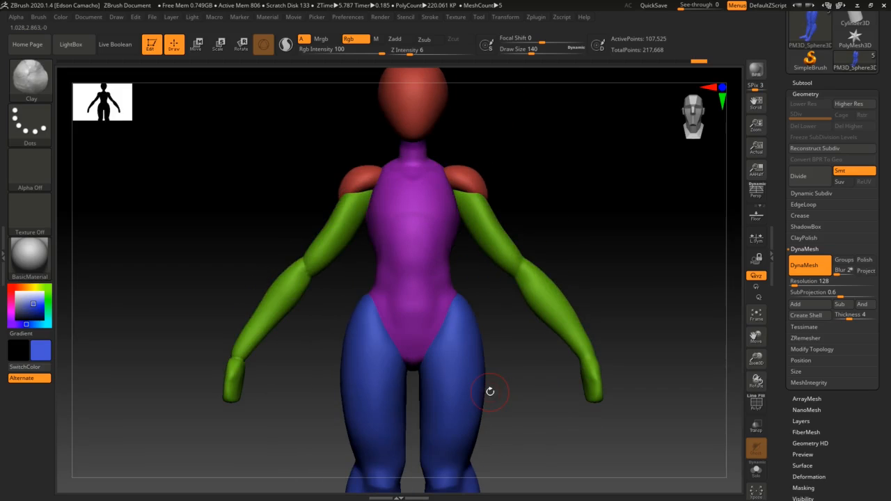
right_click_drag(575, 357, 431, 318)
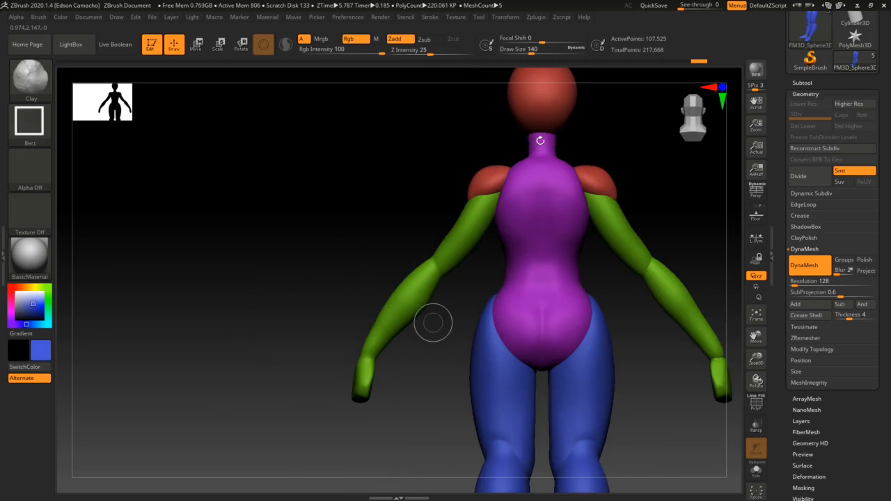
Select the shoulders subtool and pull their inner ends into the upper back with the Move brush at draw size 187.
left_click(496, 179, "alt")
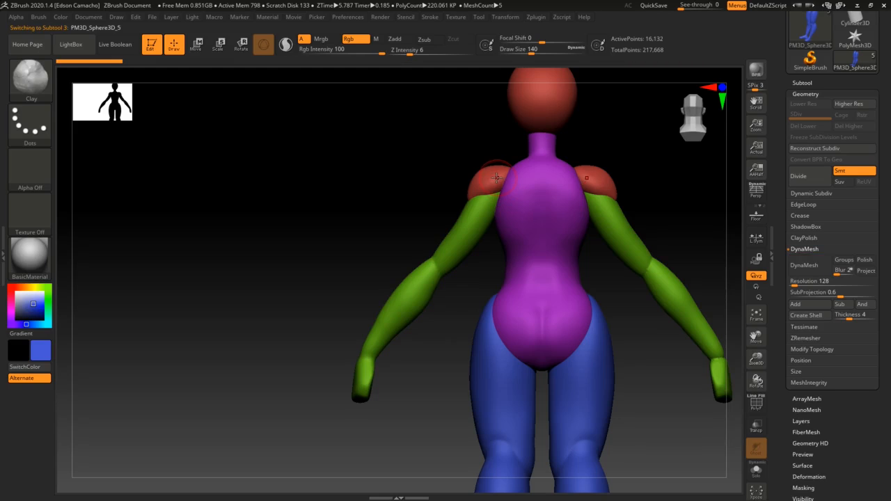
key("b")
key("m")
key("v")
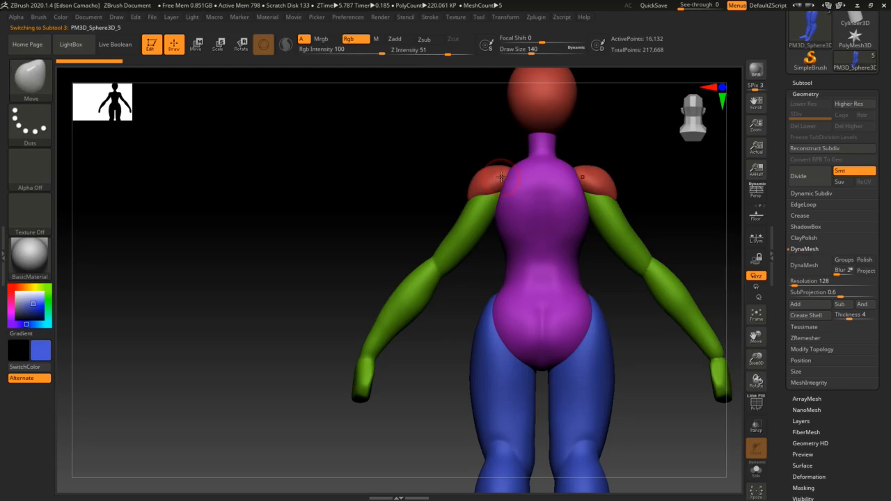
right_click_drag(532, 228, 522, 241)
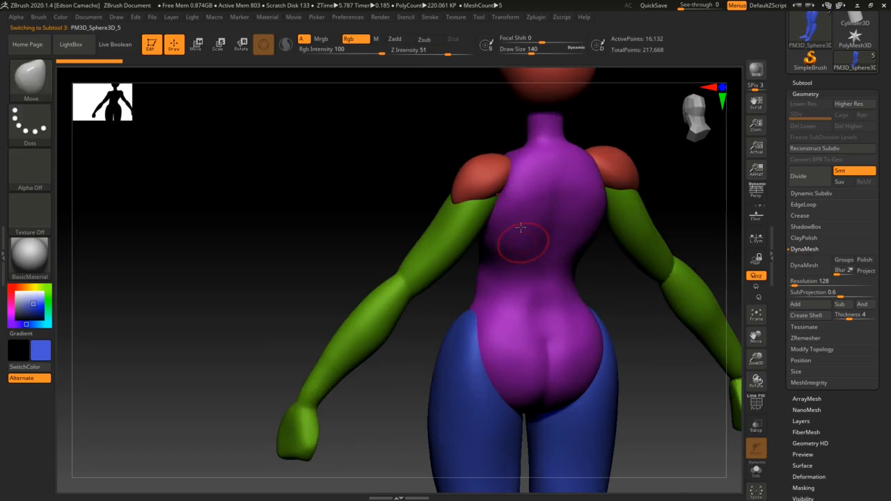
key("s")
left_click_drag(520, 223, 524, 223)
left_click_drag(505, 180, 527, 181)
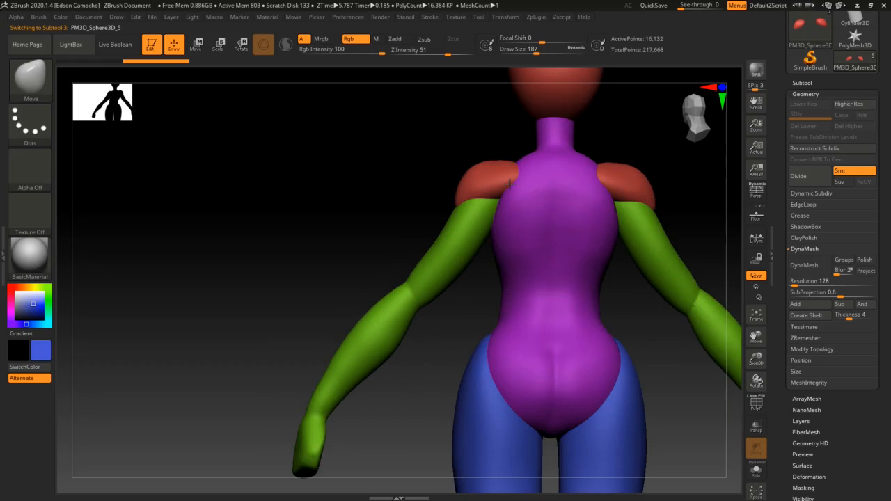
left_click_drag(506, 188, 521, 192)
Round out the shoulder forms with the Move brush, adjusting their tops, rear contours and edges from the side and from above.
mouse_move(446, 159)
left_mouse_down()
mouse_move(529, 188)
mouse_move(523, 169)
left_mouse_up()
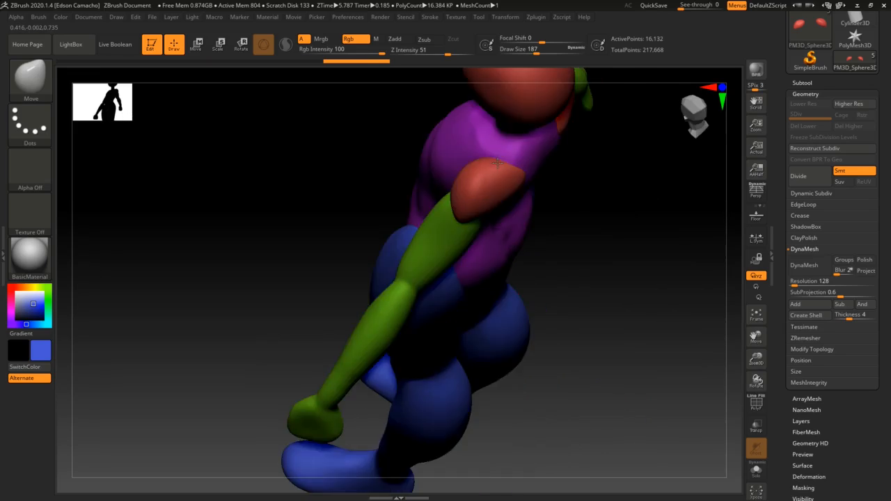
mouse_move(506, 166)
left_mouse_down()
mouse_move(477, 153)
mouse_move(462, 167)
left_mouse_up()
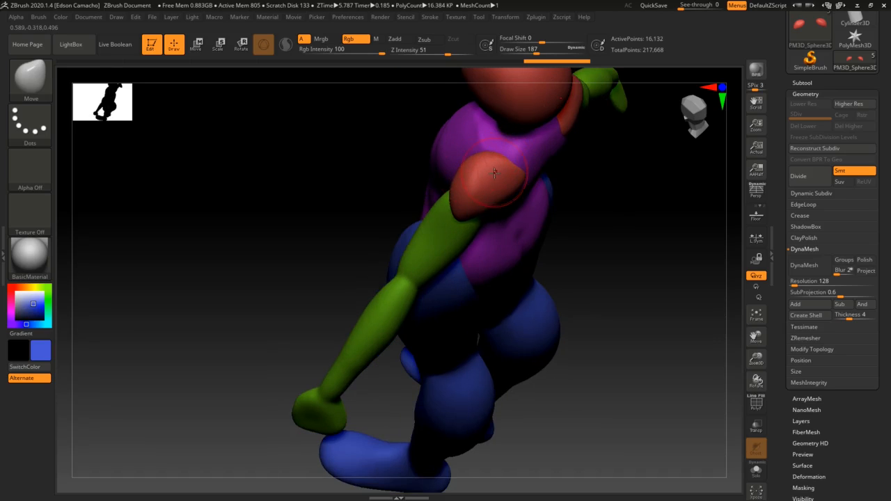
right_click_drag(497, 202, 545, 164)
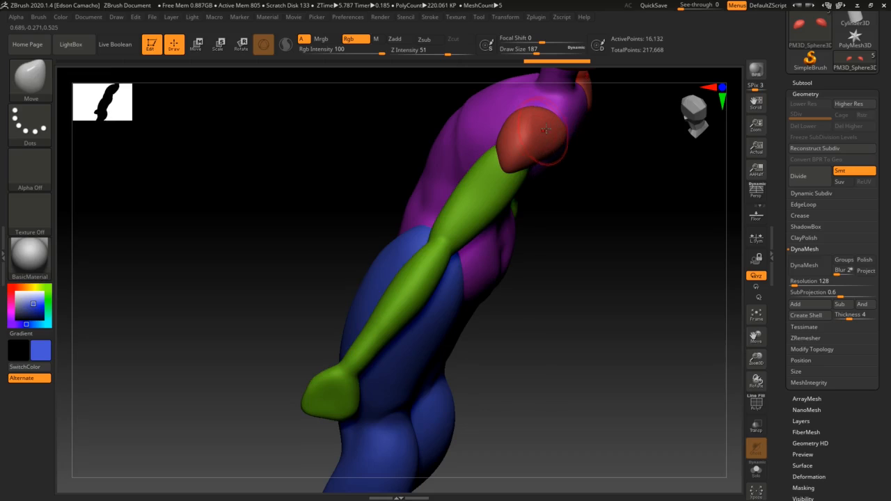
left_click_drag(552, 127, 553, 127)
left_click_drag(553, 179, 594, 161)
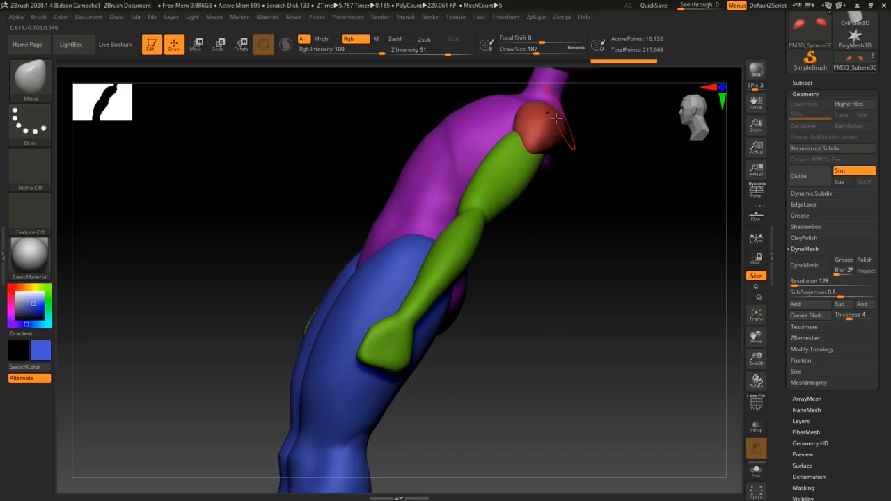
left_click_drag(551, 121, 563, 114)
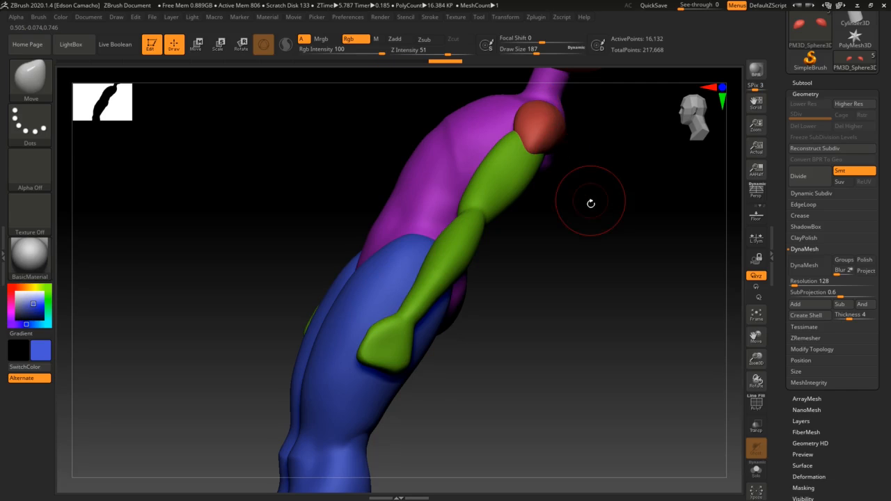
left_click_drag(591, 203, 515, 216)
left_click_drag(613, 233, 528, 149)
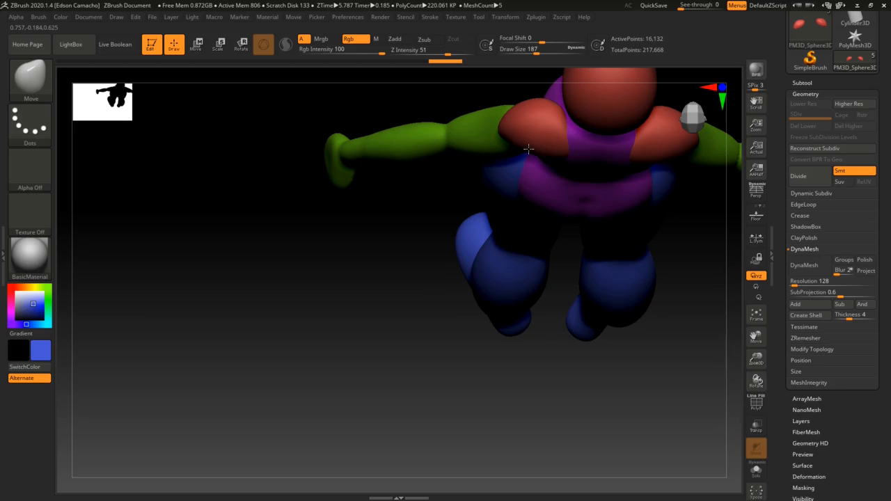
left_click_drag(529, 148, 526, 144)
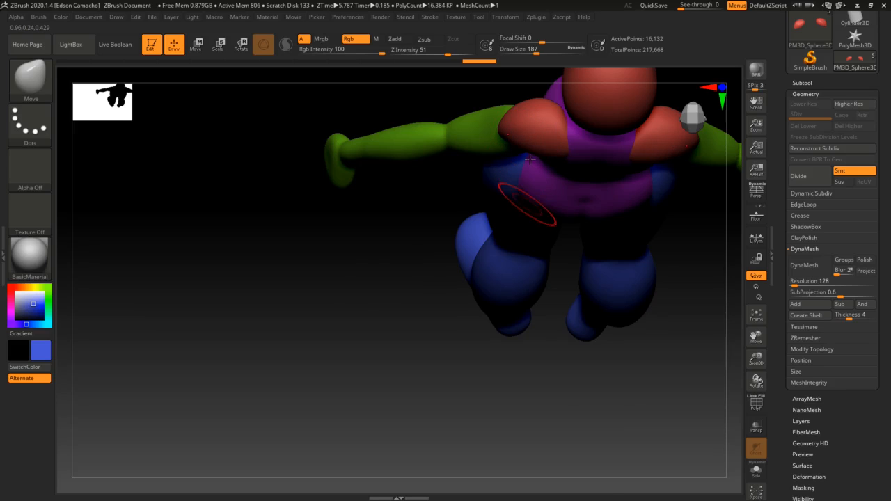
right_click_drag(527, 199, 591, 175)
right_click_drag(459, 294, 472, 308, "alt")
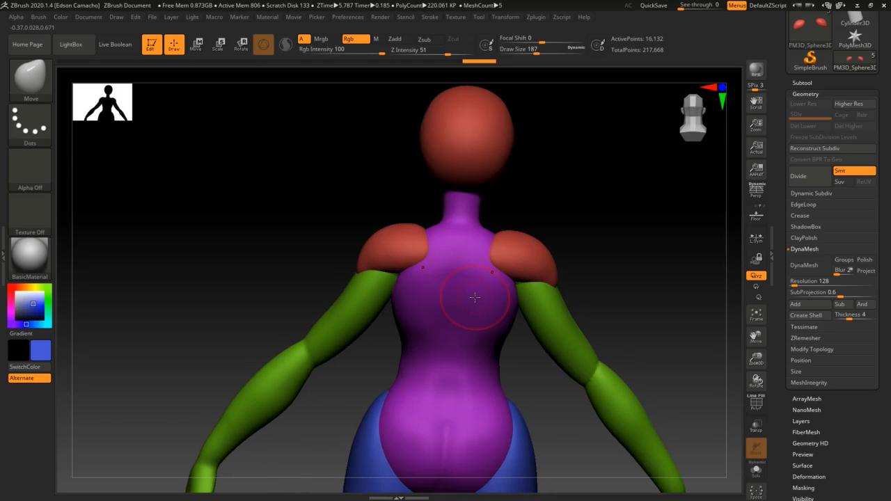
Select the torso subtool and flatten the back of the neck with the Flatten brush at Z intensity 5 and draw size 71.
key("b")
key("f")
key("l")
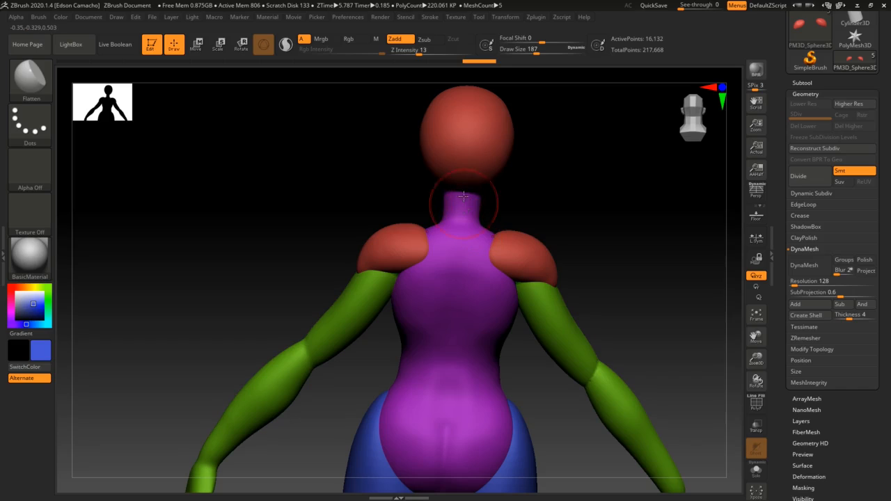
left_click(458, 258, "alt")
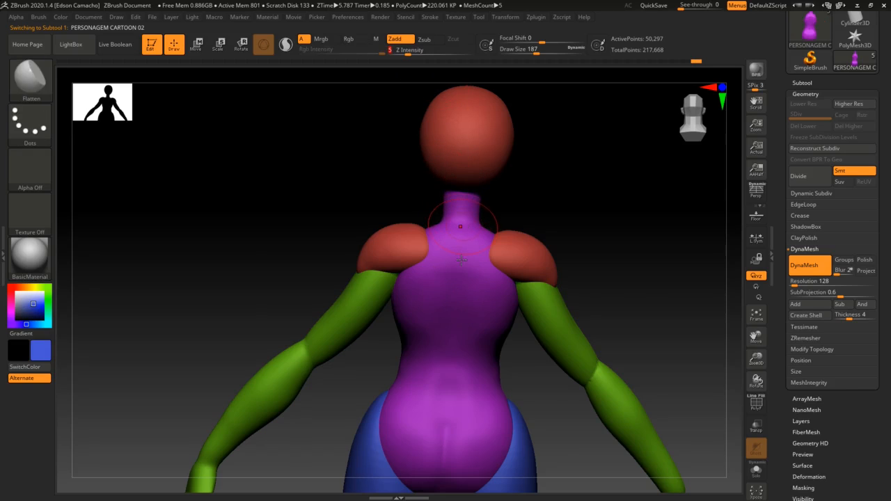
mouse_move(461, 260)
right_mouse_down()
mouse_move(460, 230)
mouse_move(457, 281)
mouse_move(460, 263)
right_mouse_up()
key("s")
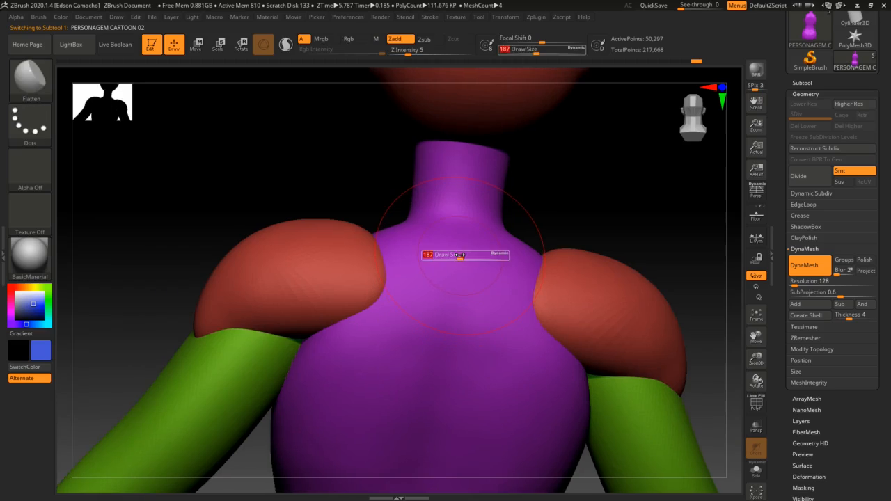
left_click_drag(460, 255, 445, 255)
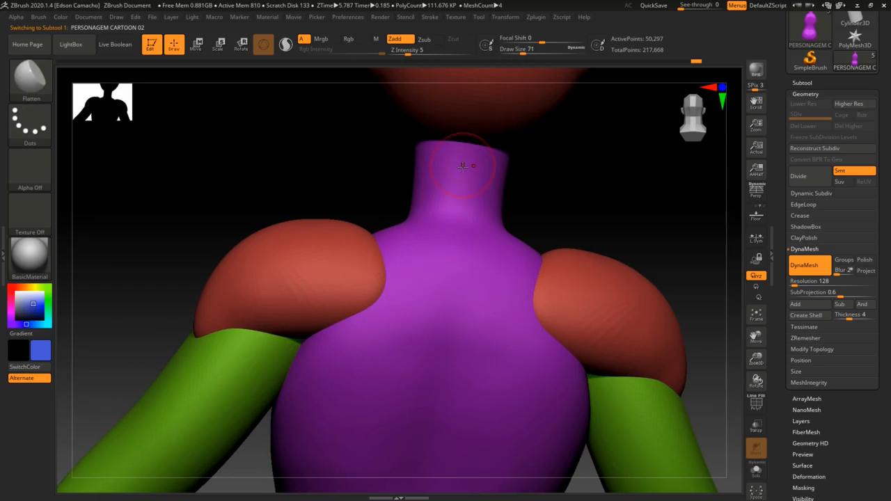
mouse_move(462, 155)
left_mouse_down()
mouse_move(458, 185)
mouse_move(473, 157)
mouse_move(463, 197)
left_mouse_up()
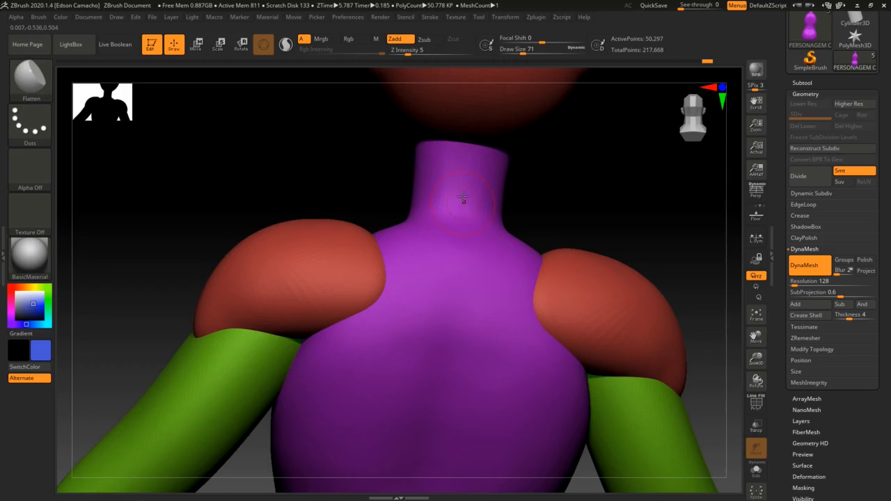
mouse_move(451, 165)
left_mouse_down()
mouse_move(443, 207)
mouse_move(465, 146)
mouse_move(480, 144)
mouse_move(462, 221)
mouse_move(449, 221)
mouse_move(475, 150)
mouse_move(465, 221)
left_mouse_up()
Flatten the middle of the upper back, from the base of the neck down between the shoulders.
mouse_move(464, 257)
right_mouse_down()
mouse_move(485, 262)
mouse_move(467, 264)
right_mouse_up()
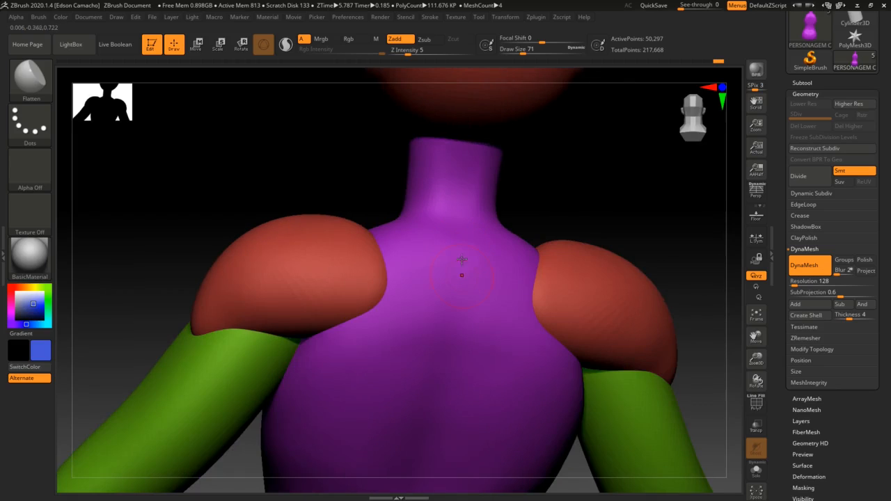
mouse_move(462, 260)
left_mouse_down()
mouse_move(437, 386)
mouse_move(445, 379)
left_mouse_up()
right_click_drag(460, 347, 462, 277)
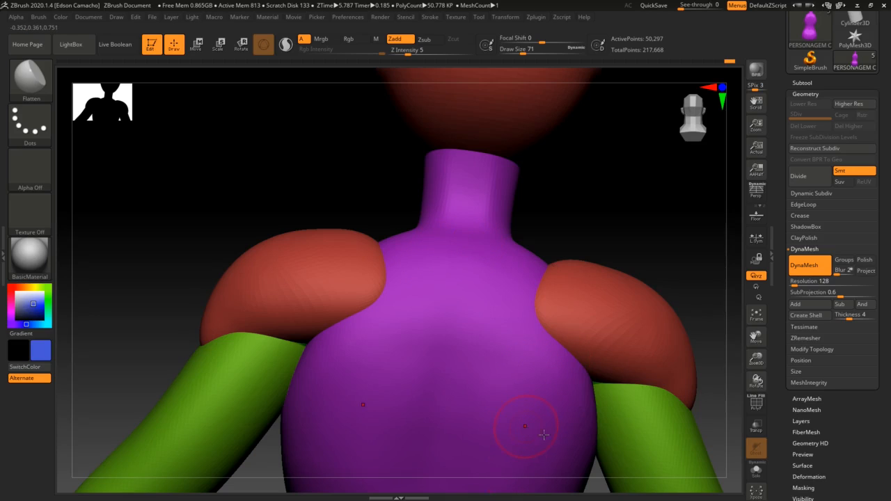
right_click_drag(544, 437, 513, 445, "ctrl")
right_click_drag(512, 446, 481, 342, "alt")
right_click_drag(478, 374, 482, 382)
right_click_drag(474, 427, 482, 284)
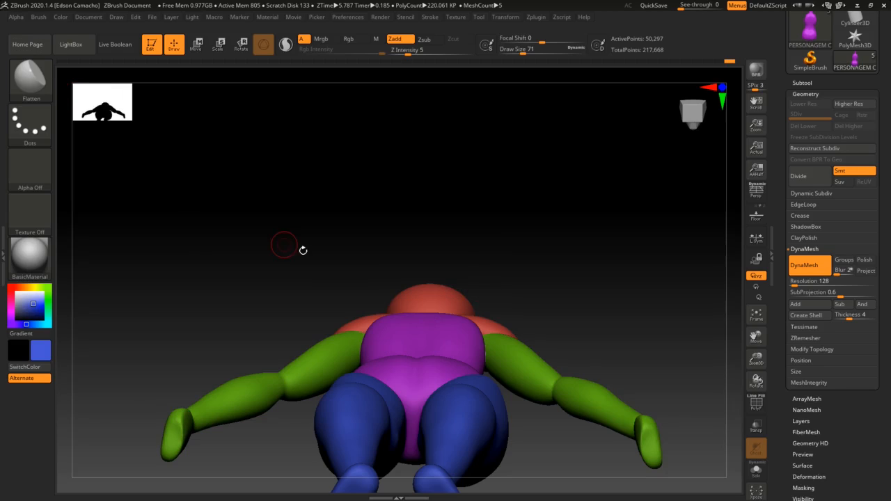
right_click_drag(422, 259, 433, 305)
right_click_drag(431, 376, 430, 382)
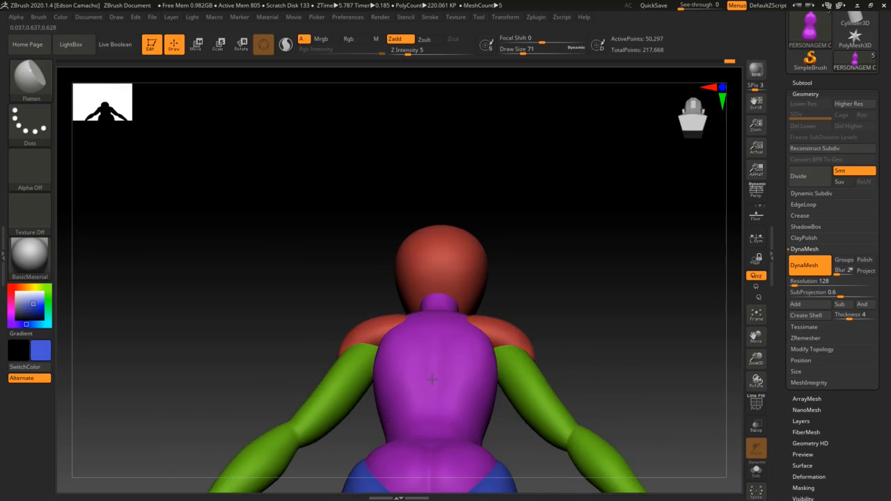
Fill out the buttocks with the Inflat brush at draw size 149 and smooth their surface.
left_click(43, 89)
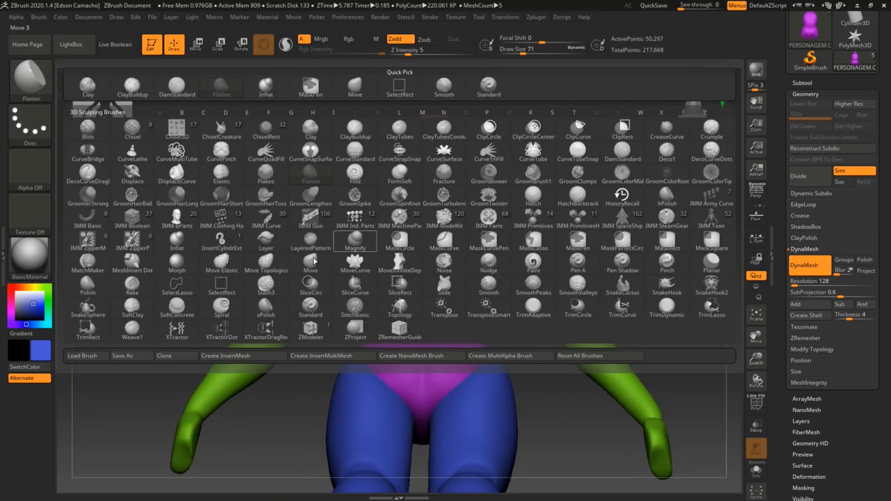
left_click(178, 241)
right_click_drag(412, 362, 410, 351)
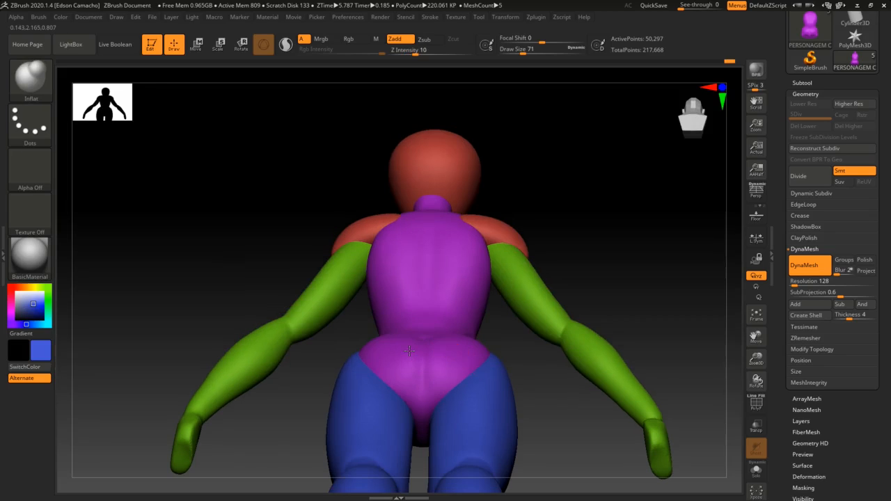
right_click(406, 351)
left_click(407, 349)
key("s")
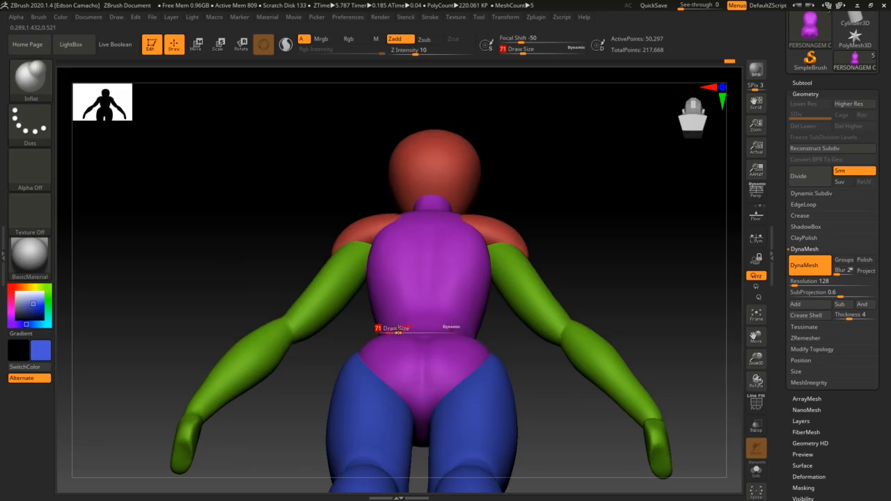
left_click_drag(400, 329, 410, 330)
right_click_drag(408, 341, 388, 358)
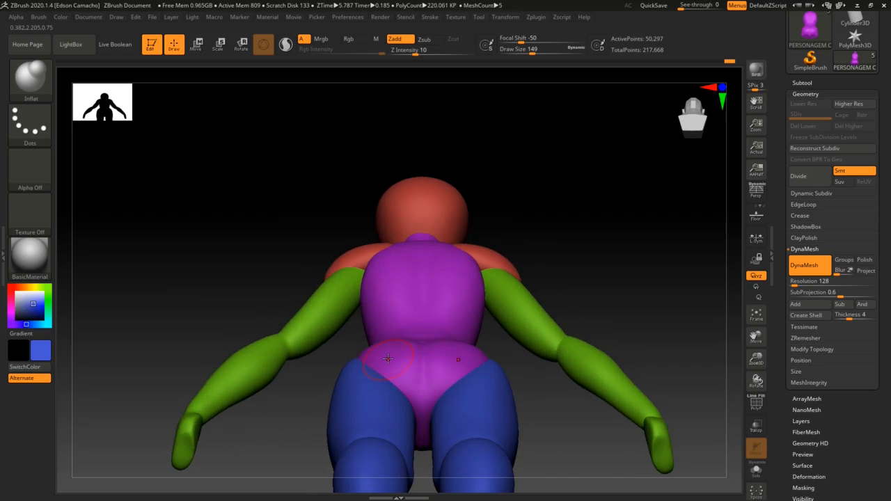
left_click_drag(471, 358, 465, 360)
mouse_move(465, 368)
right_mouse_down()
mouse_move(383, 360)
mouse_move(393, 351)
mouse_move(388, 339)
right_mouse_up()
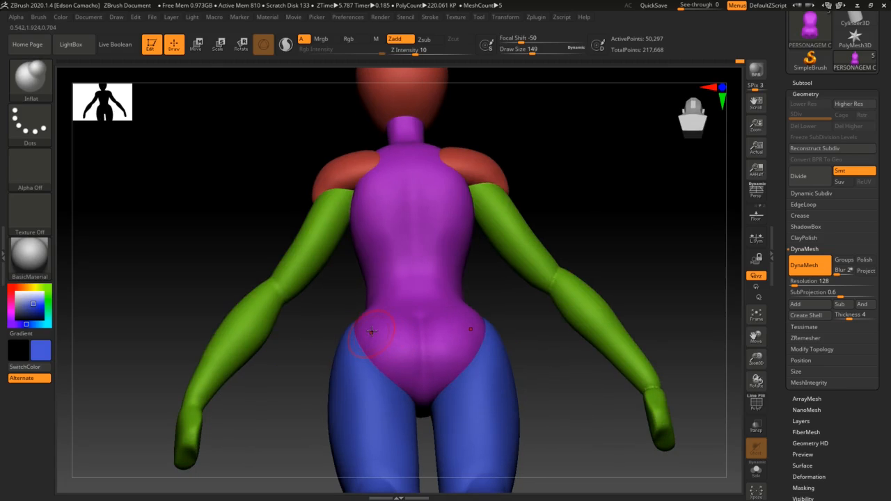
right_click_drag(371, 331, 393, 376)
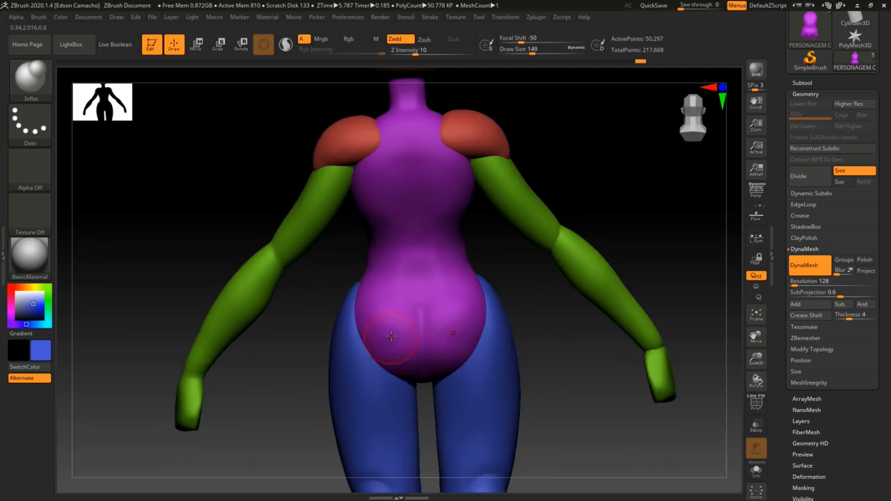
key("shift")
mouse_move(372, 296)
left_mouse_down("shift")
mouse_move(390, 324)
mouse_move(411, 319)
left_mouse_up("shift")
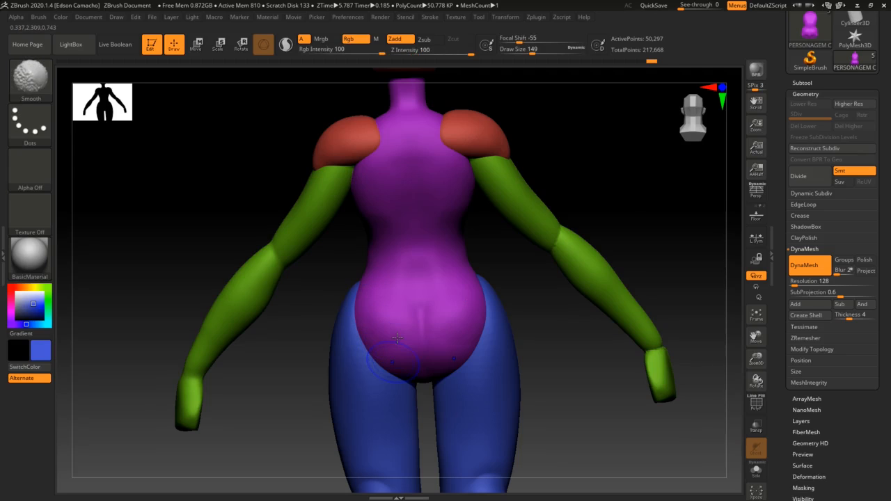
Select the legs subtool and reshape the upper thighs and hips around the buttocks with the Move brush at draw size 239.
right_click_drag(395, 350, 396, 239)
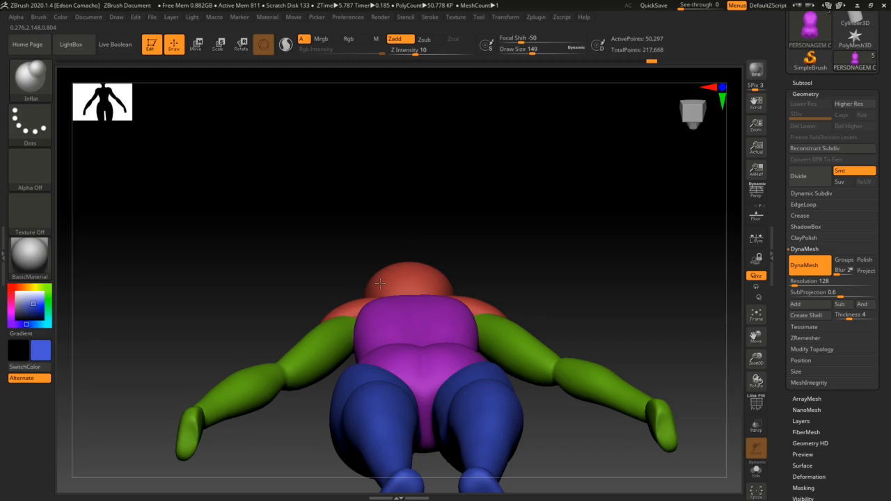
left_click(374, 411, "alt")
key("b")
key("m")
key("v")
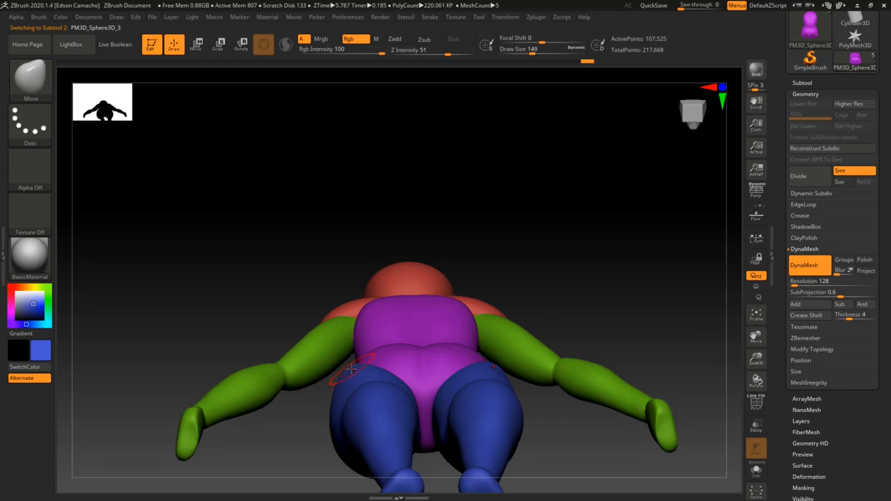
right_click_drag(381, 414, 361, 378)
key("s")
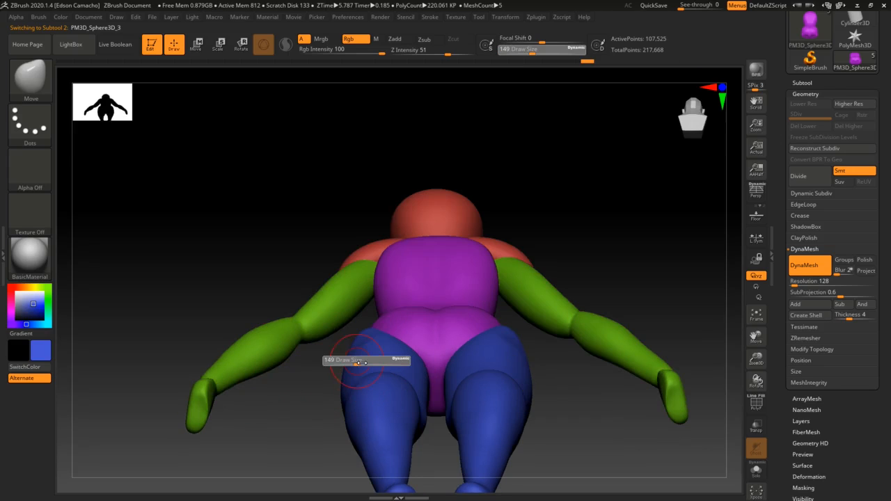
left_click_drag(355, 363, 364, 363)
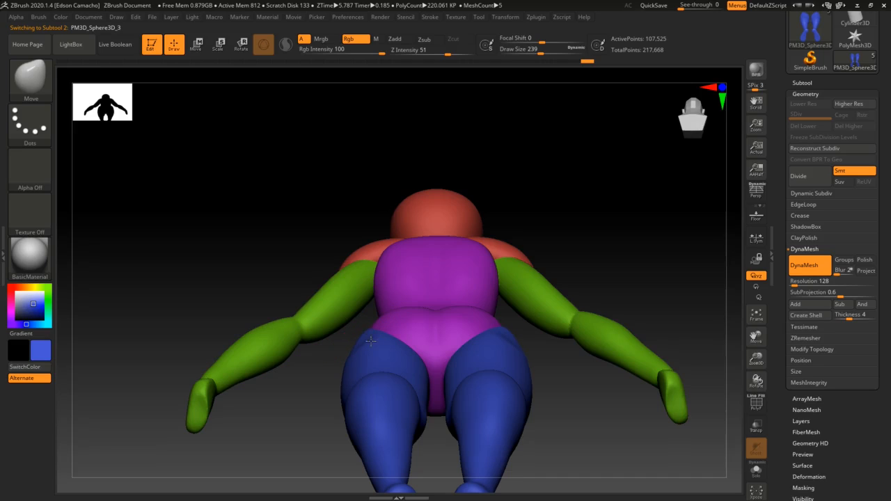
right_click_drag(370, 340, 337, 292)
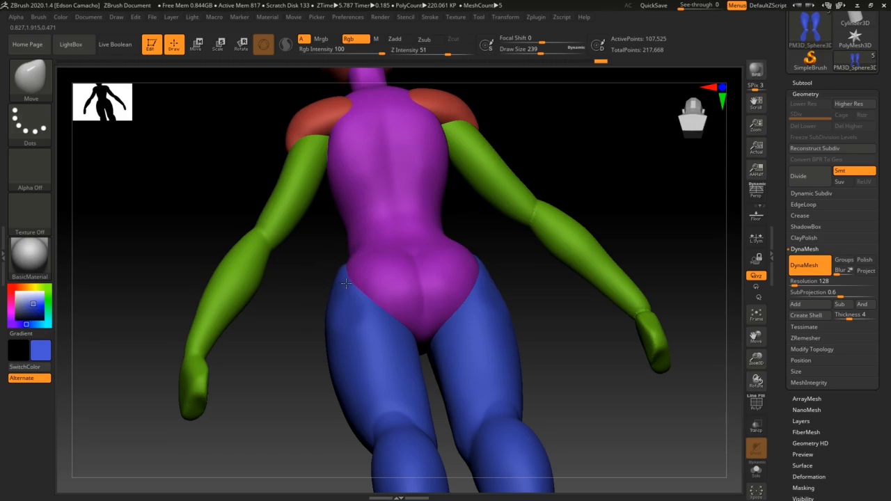
mouse_move(345, 282)
right_mouse_down()
mouse_move(337, 259)
mouse_move(360, 313)
right_mouse_up()
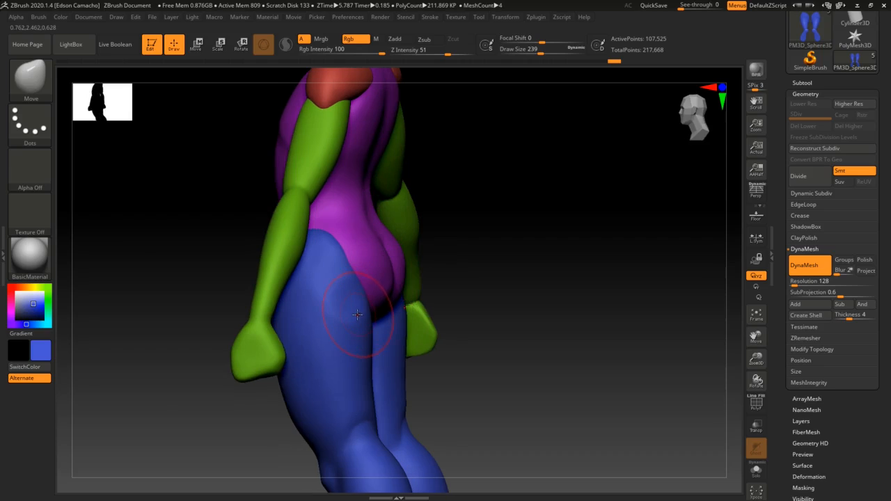
key("shift")
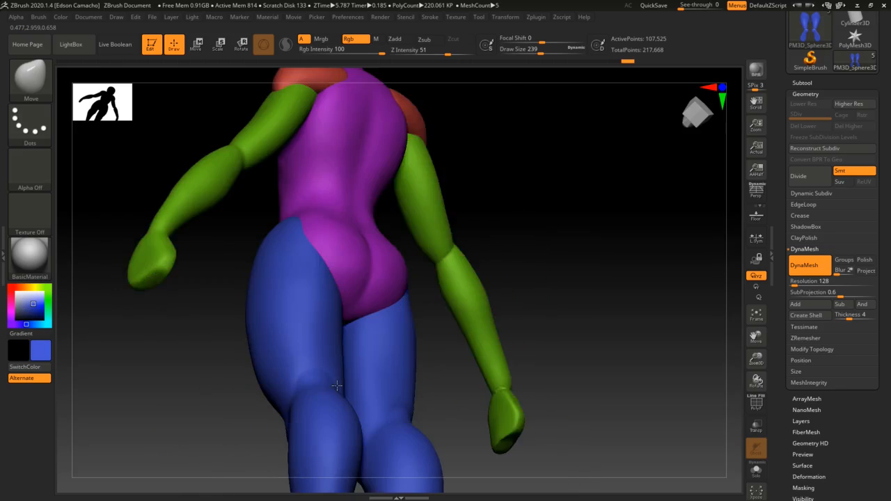
Select the torso subtool and push the belly's front profile inward in side view with the Move brush at draw size 305.
left_click_drag(550, 334, 514, 392)
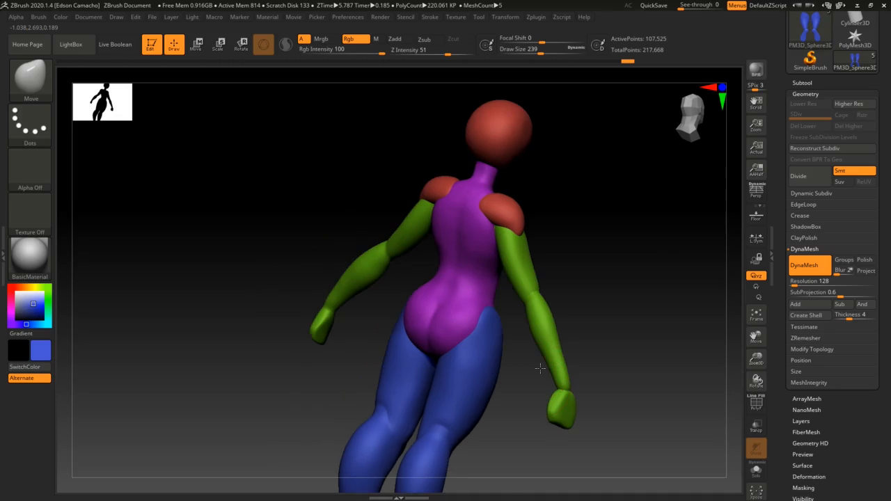
left_click_drag(541, 368, 496, 343)
left_click_drag(622, 370, 457, 362, "alt")
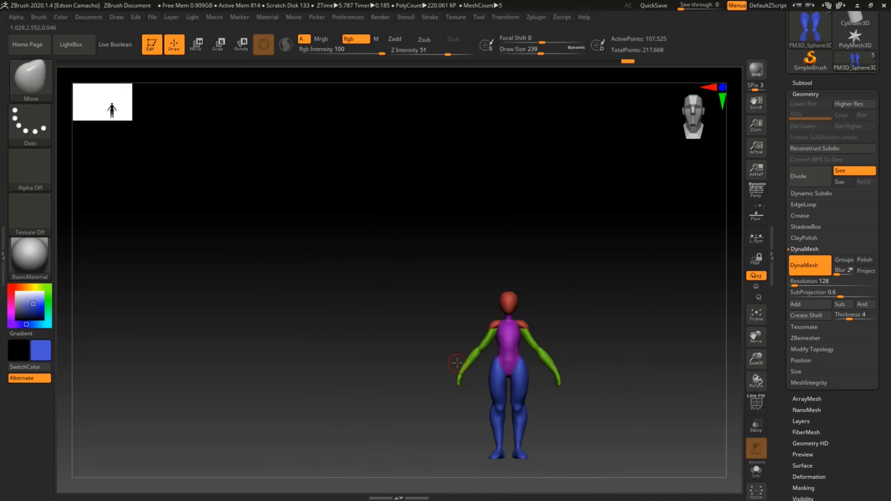
left_click_drag(543, 372, 352, 347, "alt")
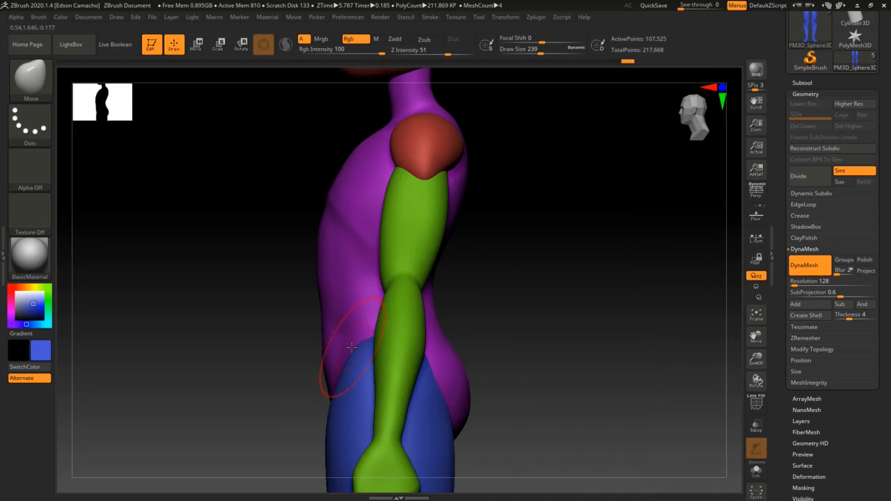
left_click_drag(466, 286, 553, 284, "alt")
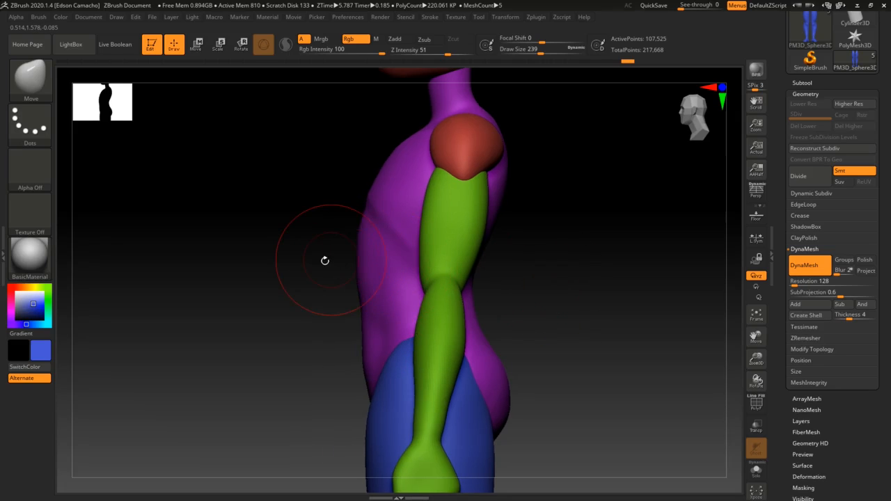
key("s")
left_click_drag(313, 263, 334, 263)
key("s")
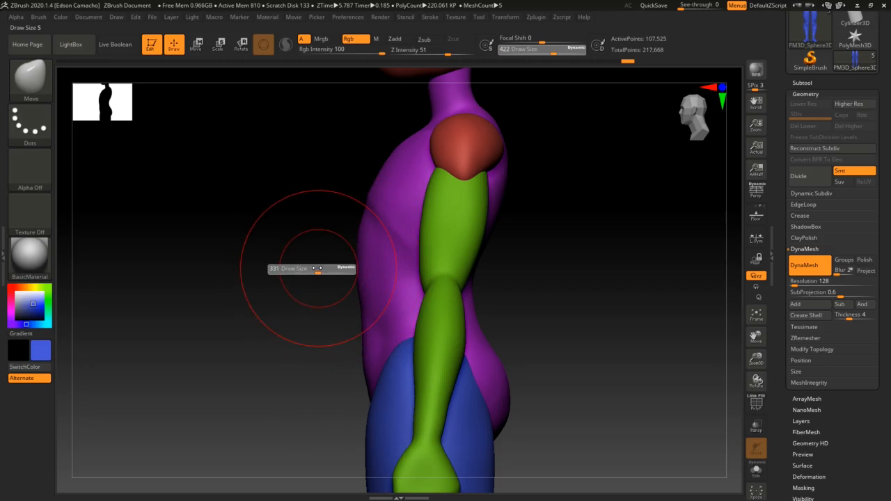
left_click_drag(317, 268, 315, 268)
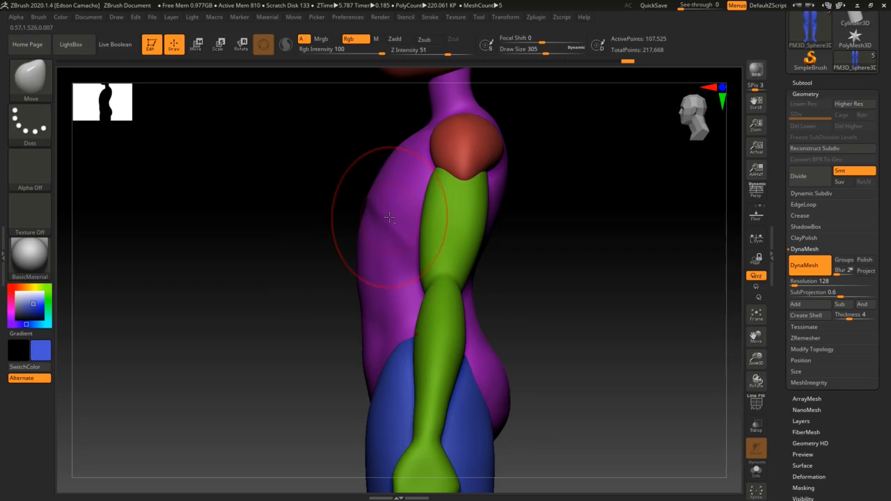
left_click(355, 244, "alt")
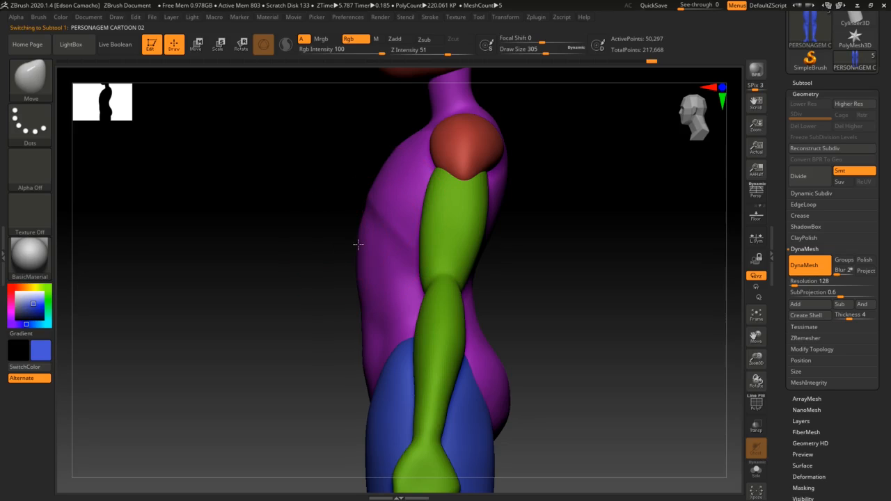
left_click_drag(358, 243, 367, 267)
mouse_move(381, 186)
left_mouse_down()
mouse_move(373, 183)
mouse_move(422, 265)
mouse_move(353, 276)
left_mouse_up()
key("shift")
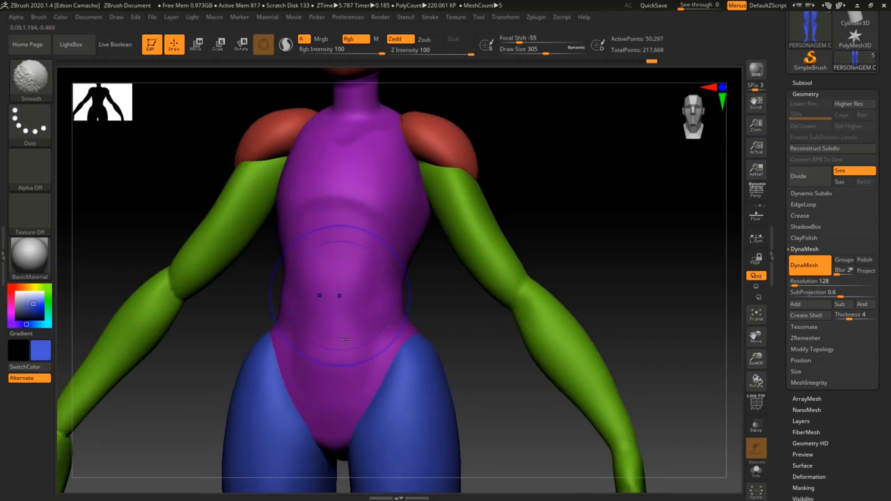
mouse_move(419, 358)
right_mouse_down()
mouse_move(421, 336)
mouse_move(372, 337)
right_mouse_up()
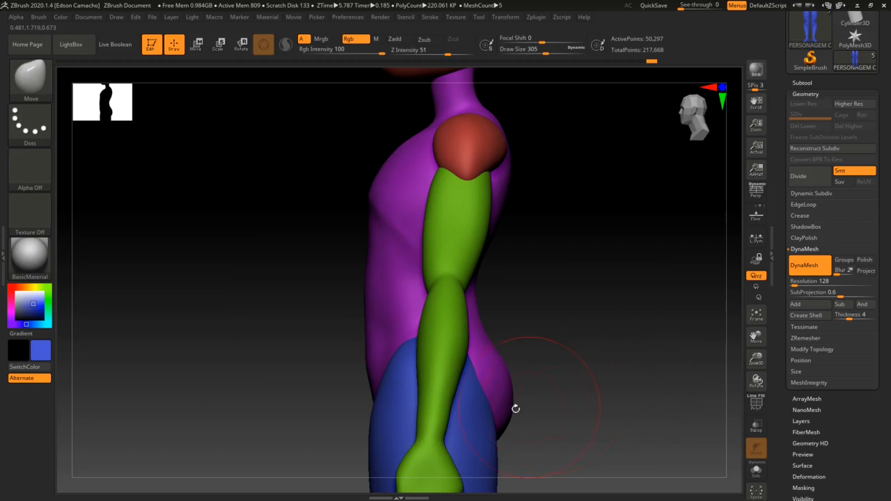
mouse_move(502, 402)
left_mouse_down("shift")
mouse_move(479, 421)
mouse_move(430, 425)
left_mouse_up("shift")
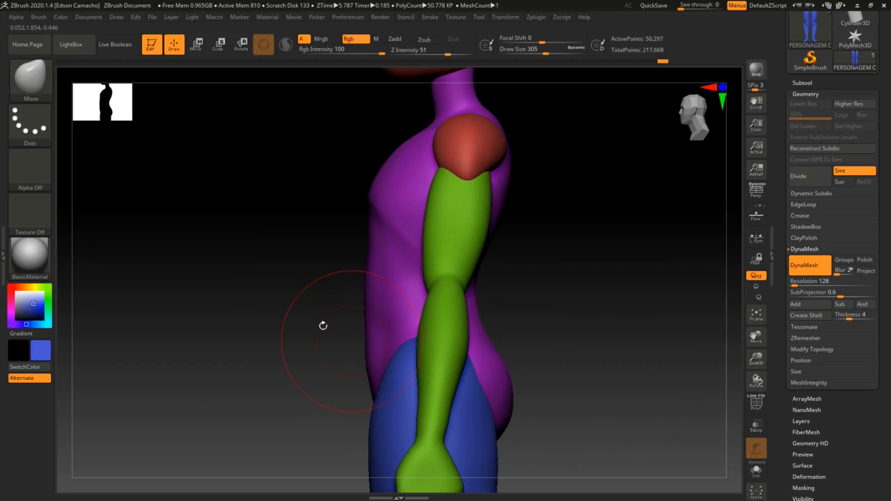
Select the torso subtool and refine the belly's front profile with the Move brush at draw size 274.
key("s")
left_click(300, 271)
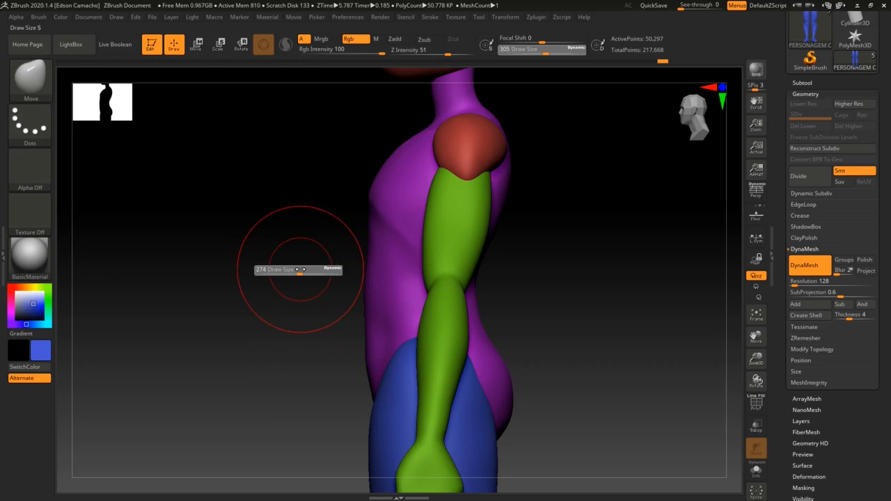
left_click(383, 279, "alt")
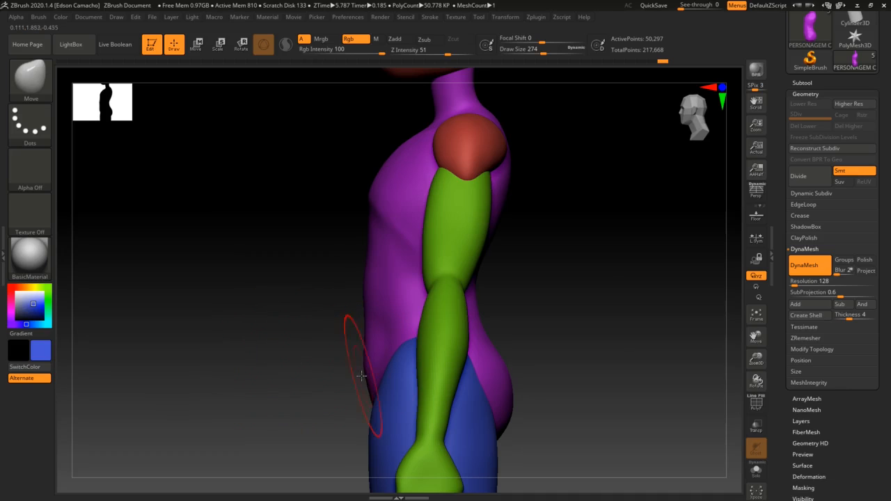
right_click_drag(358, 375, 353, 382, "shift")
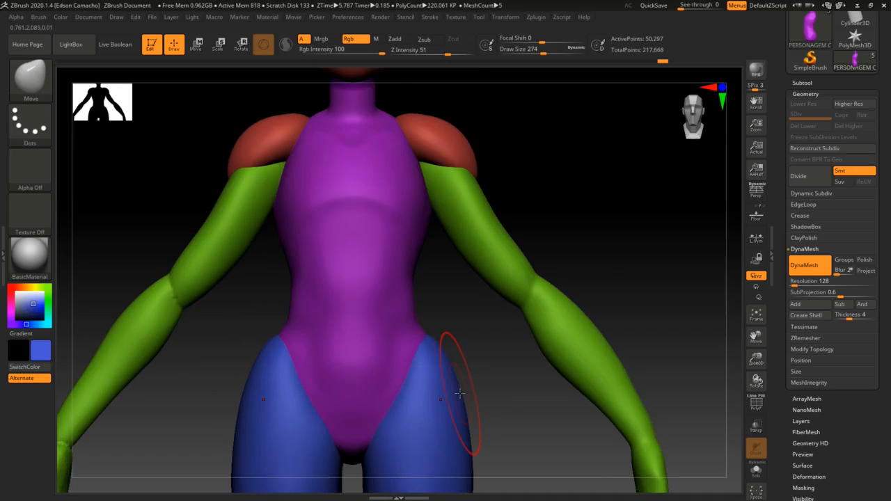
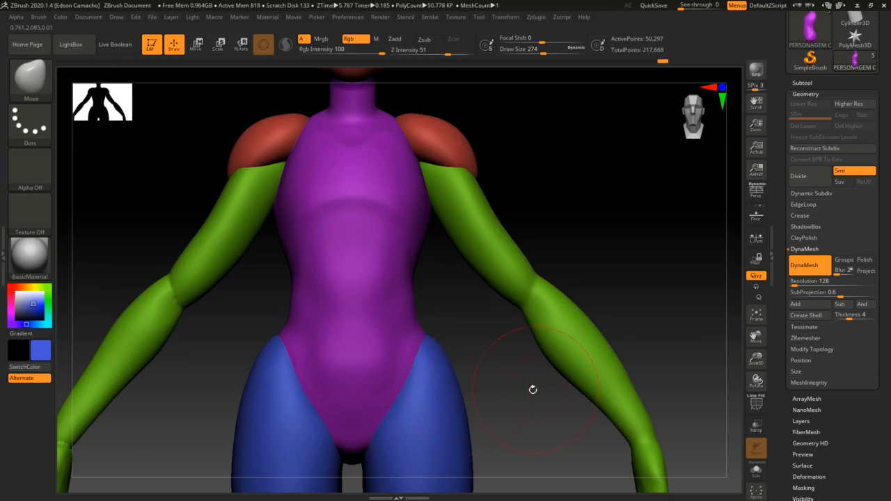
left_click_drag(531, 388, 490, 392)
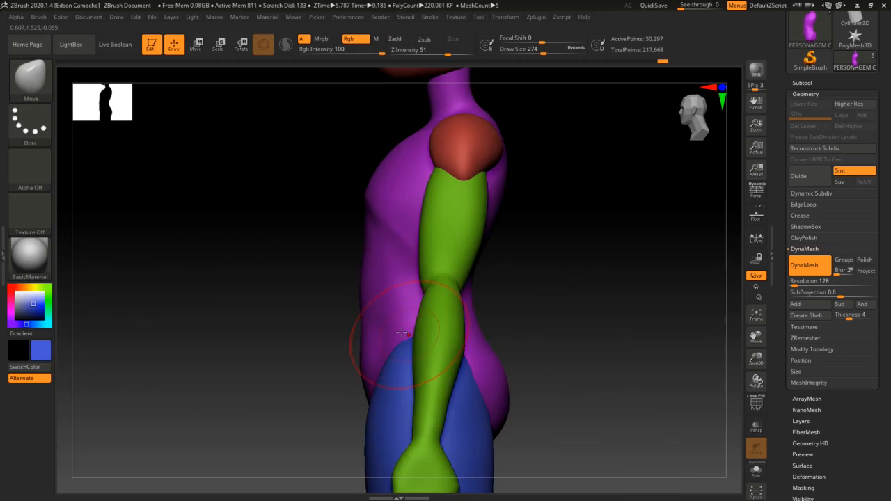
left_click_drag(352, 323, 420, 328)
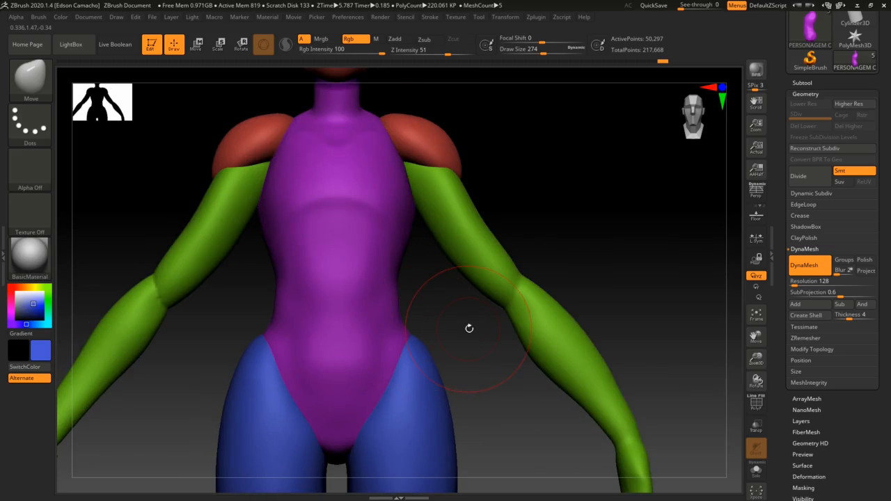
left_click_drag(460, 312, 514, 318, "alt")
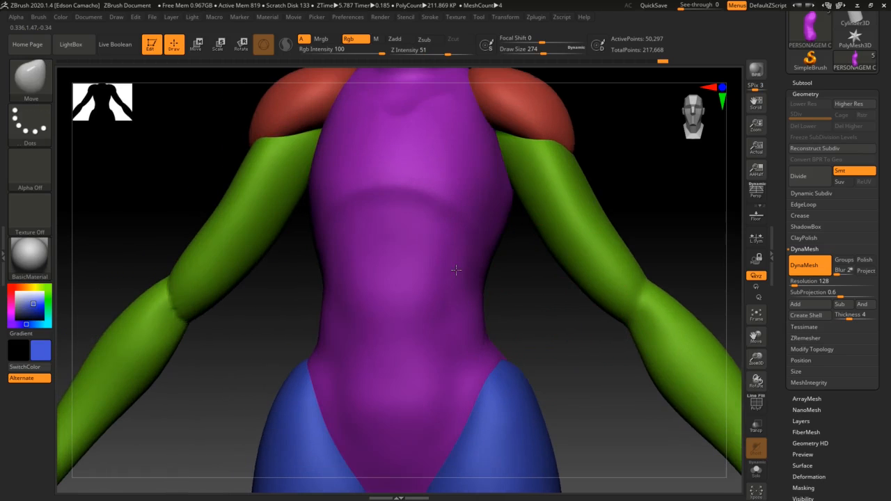
Soften the ribcage's lower edge on the torso front and adjust the abdomen with the Move brush at draw size 202.
mouse_move(449, 187)
left_mouse_down("shift")
mouse_move(444, 199)
mouse_move(406, 197)
left_mouse_up("shift")
key("s")
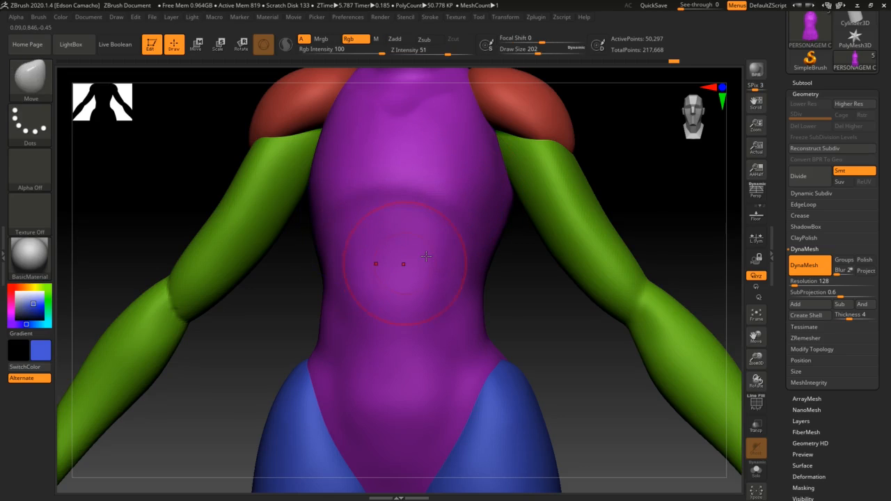
mouse_move(404, 264)
right_mouse_down()
mouse_move(413, 251)
mouse_move(411, 263)
right_mouse_up()
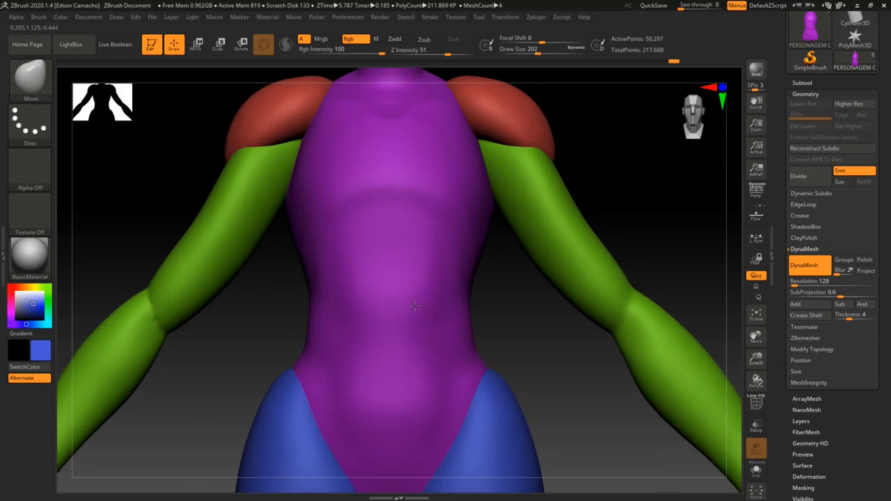
mouse_move(415, 306)
right_mouse_down()
mouse_move(446, 311)
mouse_move(418, 315)
right_mouse_up()
right_click_drag(468, 257, 458, 321, "alt")
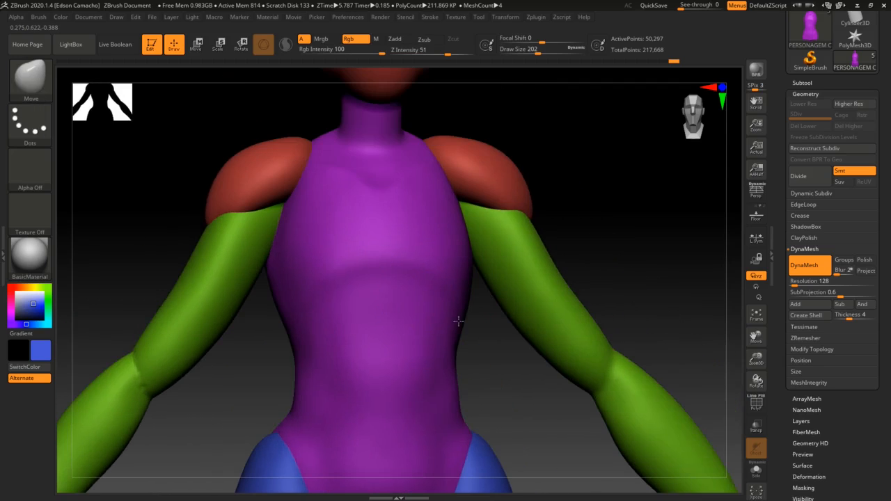
right_click_drag(444, 400, 449, 390)
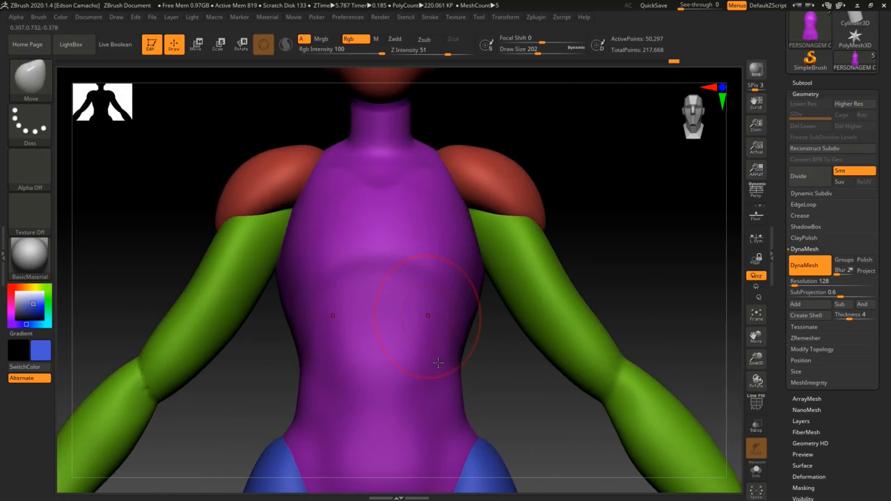
mouse_move(427, 316)
right_mouse_down()
mouse_move(434, 404)
mouse_move(427, 346)
right_mouse_up()
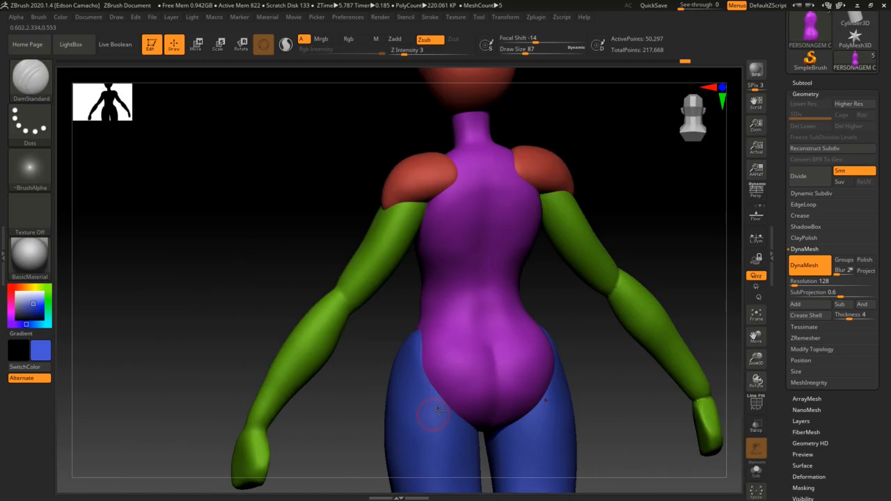
Reshape the outer contours of the buttocks and hips with the Move brush at draw size 228.
right_click_drag(429, 413, 443, 413)
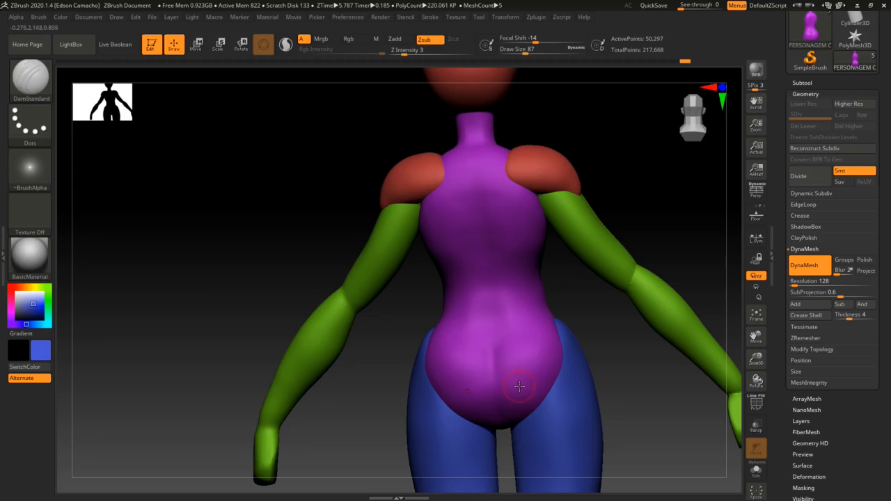
key("b")
key("m")
key("v")
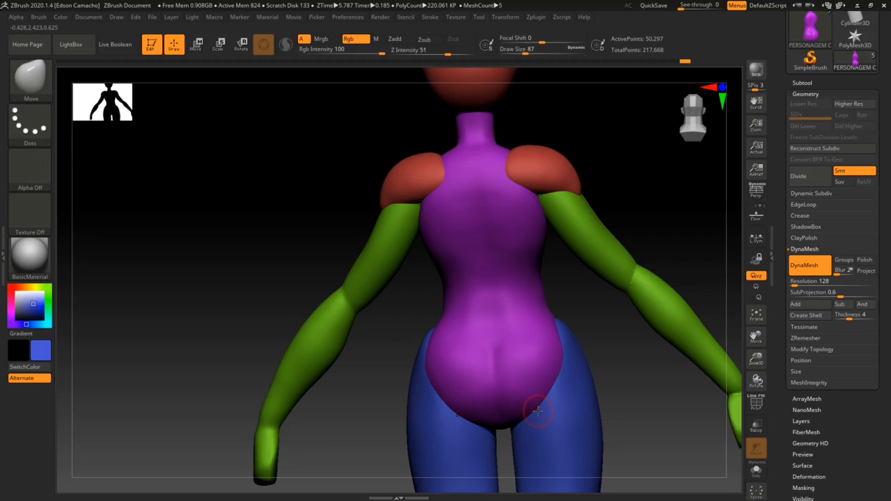
right_click_drag(501, 385, 451, 389)
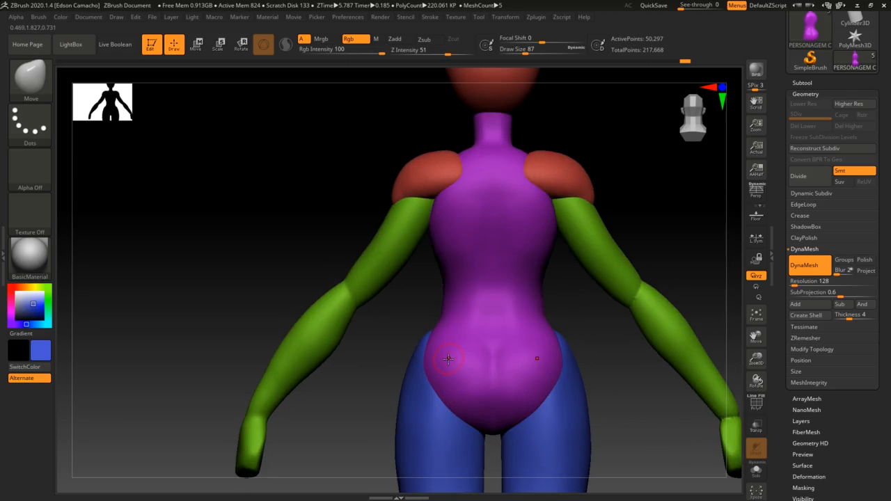
key("s")
left_click_drag(449, 359, 460, 360)
right_click_drag(428, 342, 427, 328)
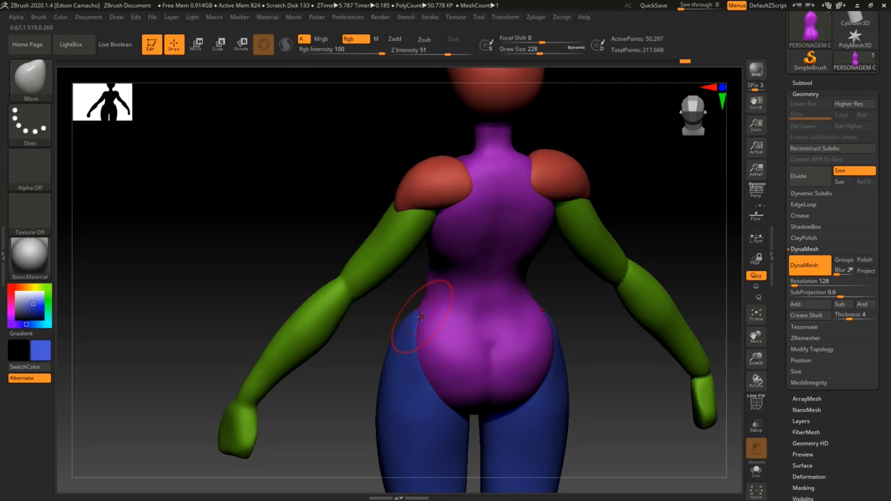
mouse_move(428, 348)
right_mouse_down()
mouse_move(449, 331)
mouse_move(458, 378)
mouse_move(416, 338)
right_mouse_up()
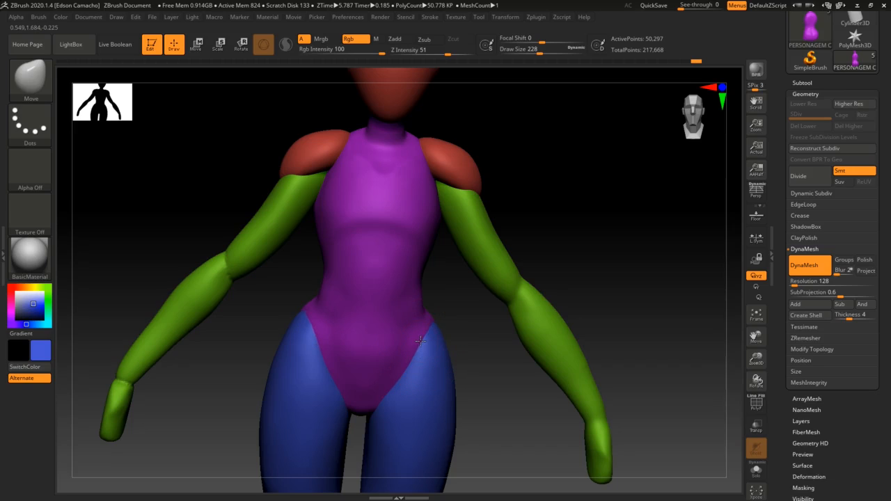
Pull the torso's hip sides outward over the tops of the thighs with the Move brush at draw size 338.
mouse_move(434, 374)
right_mouse_down()
mouse_move(418, 374)
mouse_move(408, 387)
mouse_move(511, 388)
mouse_move(489, 390)
mouse_move(511, 417)
mouse_move(521, 378)
right_mouse_up()
mouse_move(526, 416)
right_mouse_down()
mouse_move(534, 425)
mouse_move(521, 342)
mouse_move(524, 385)
mouse_move(512, 380)
mouse_move(519, 362)
right_mouse_up()
mouse_move(516, 333)
left_mouse_down()
mouse_move(541, 341)
mouse_move(543, 314)
mouse_move(550, 342)
left_mouse_up()
key("space")
key("ctrl")
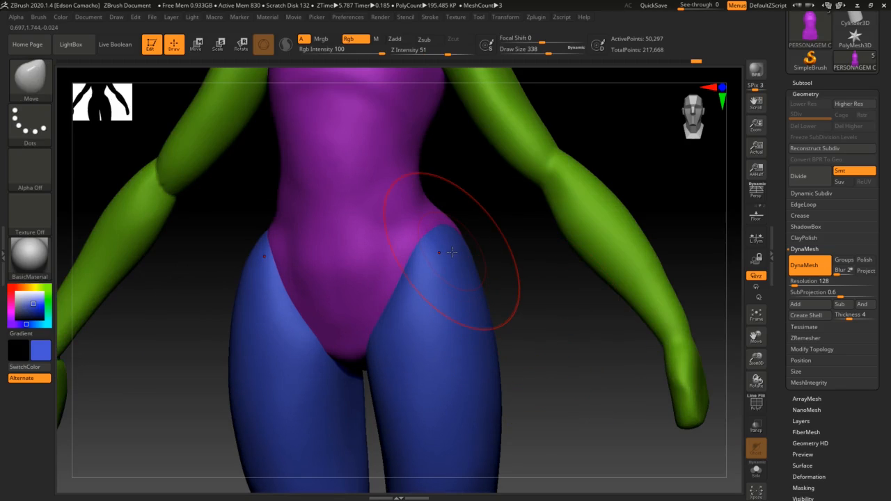
Build up the front of the hips and the sides of the lower abdomen with the Clay brush at draw sizes 145 and 101.
key("b")
key("c")
key("l")
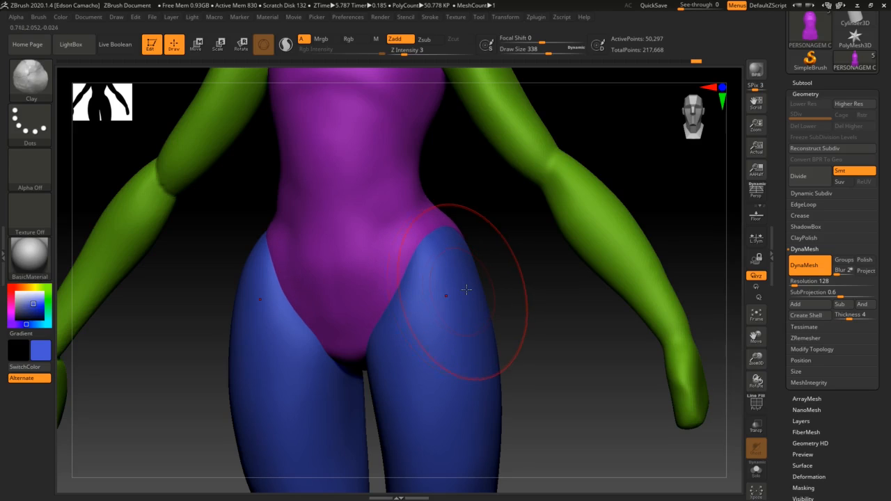
key("s")
left_click_drag(465, 291, 455, 293)
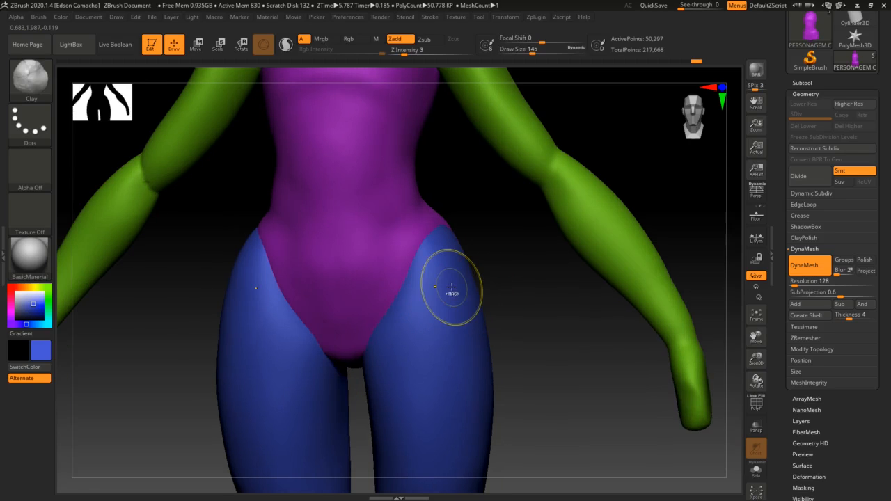
right_click_drag(452, 294, 402, 261)
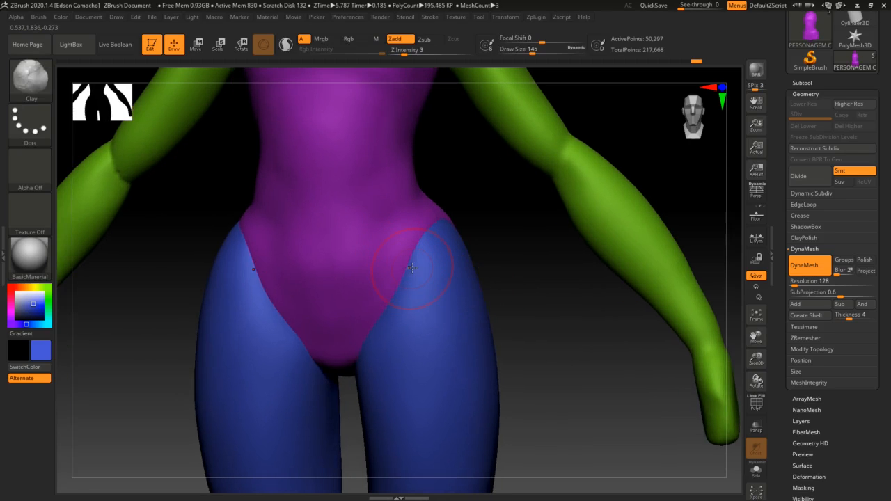
key("s")
left_click_drag(408, 266, 402, 265)
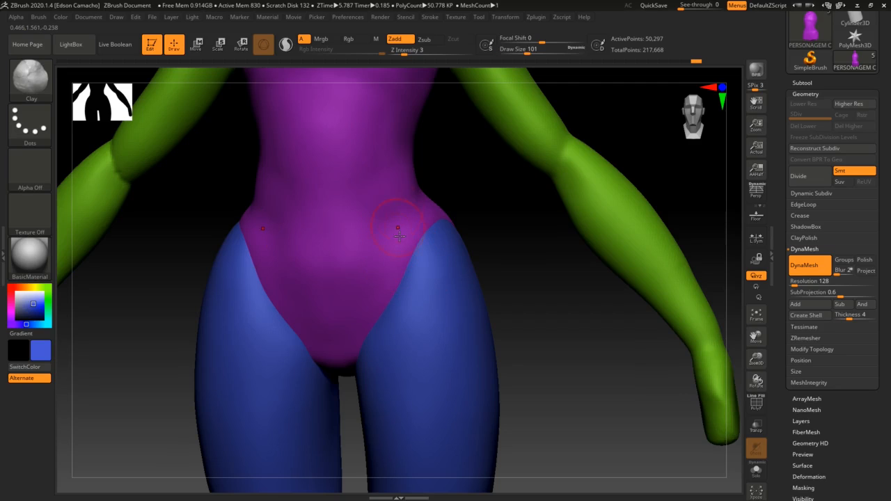
right_click_drag(399, 235, 392, 213)
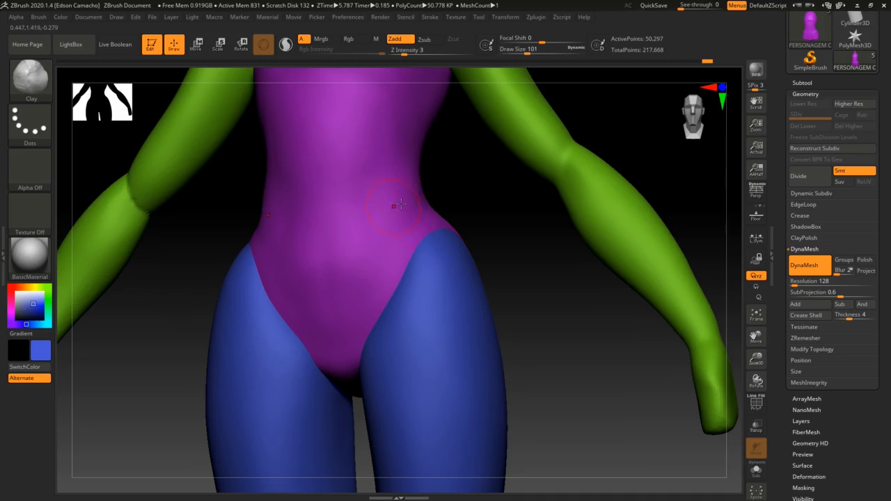
right_click_drag(392, 204, 408, 195)
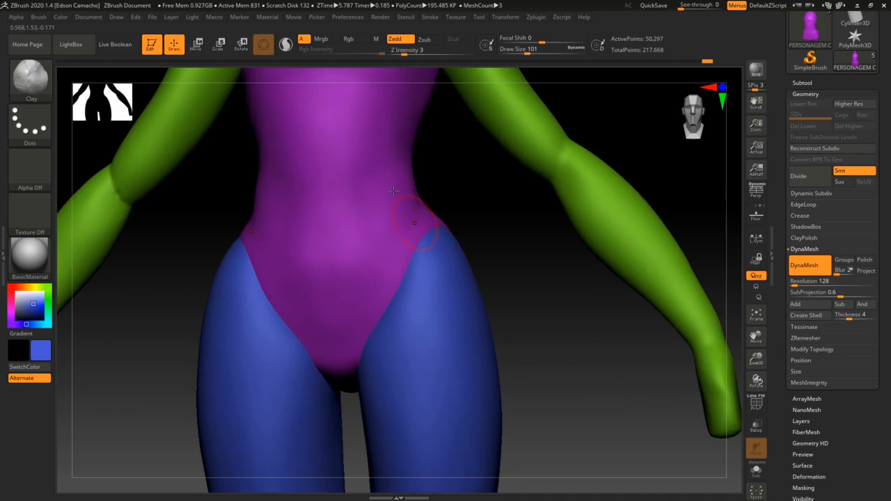
Define the lower belly and groin forms with the DamStandard brush at draw size 101 and smooth the transitions.
key("b")
key("d")
key("s")
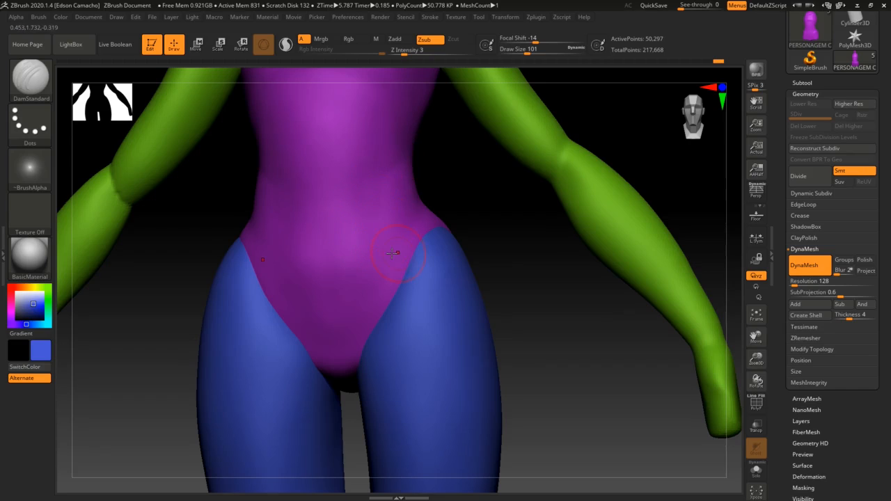
right_click_drag(392, 254, 375, 248)
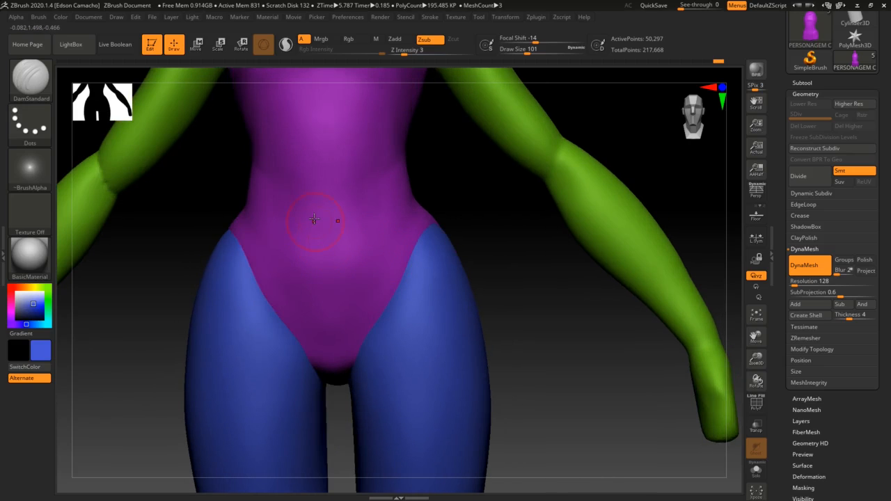
key("shift")
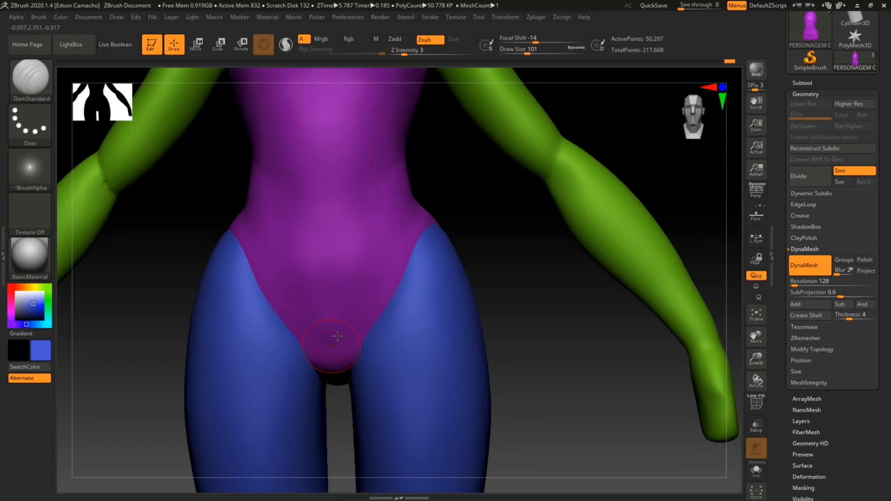
right_click_drag(333, 315, 331, 270)
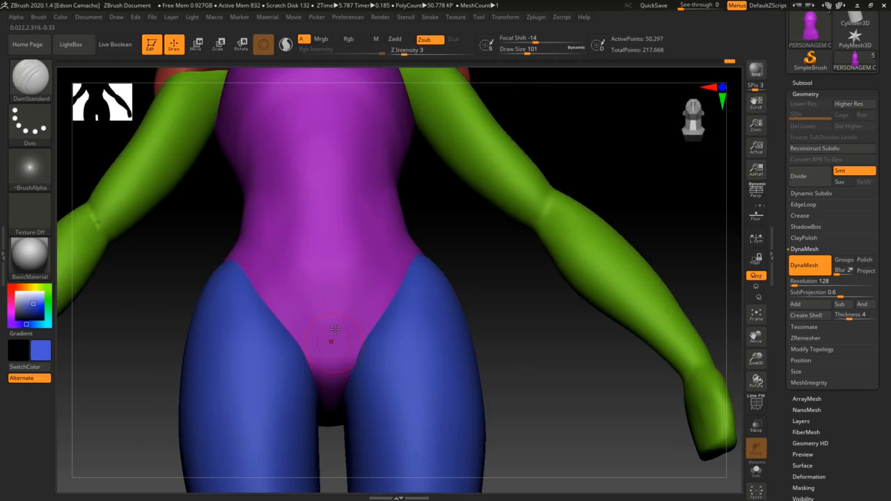
right_click_drag(334, 329, 335, 372)
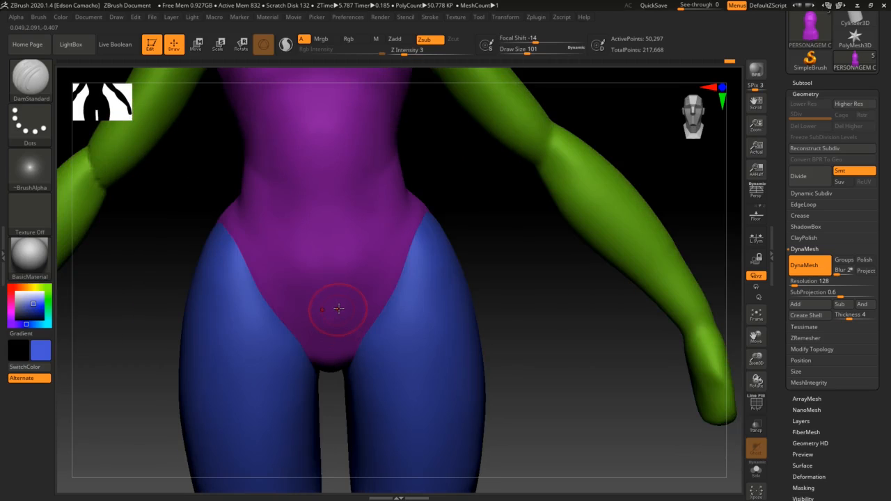
right_click_drag(338, 308, 352, 311)
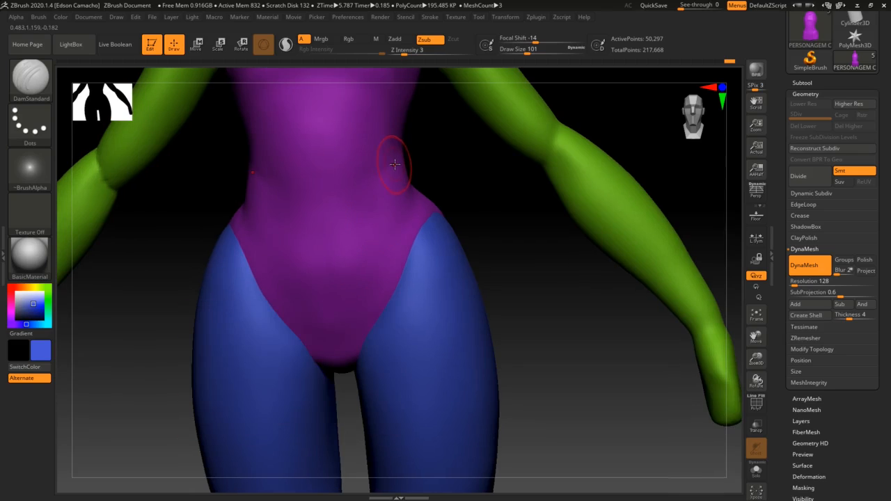
key("shift")
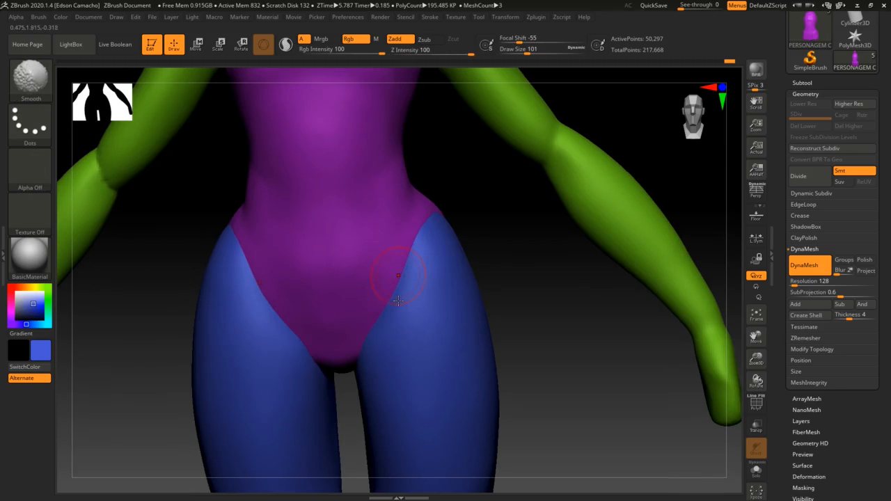
Carve the ribcage's lower edge down toward the waist with the DamStandard brush and check the torso from the side.
right_click_drag(470, 350, 463, 329, "ctrl")
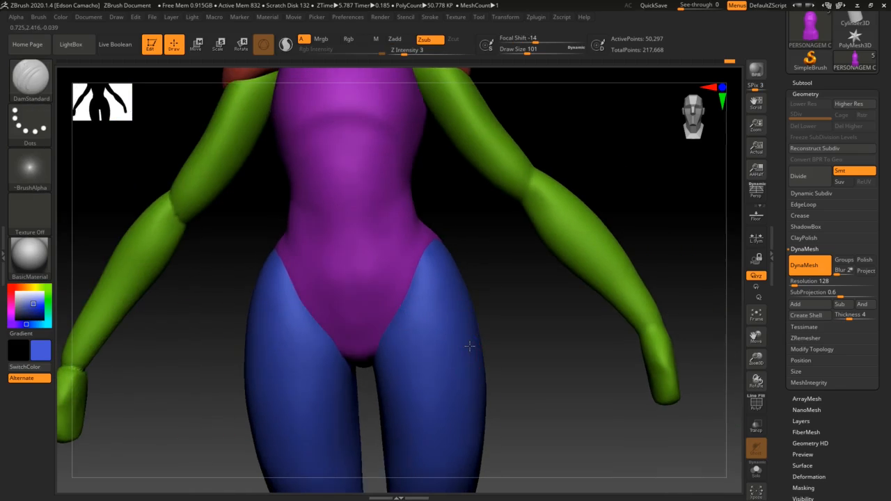
mouse_move(421, 246)
right_mouse_down("ctrl")
mouse_move(411, 217)
mouse_move(405, 249)
mouse_move(382, 226)
mouse_move(393, 247)
right_mouse_up("ctrl")
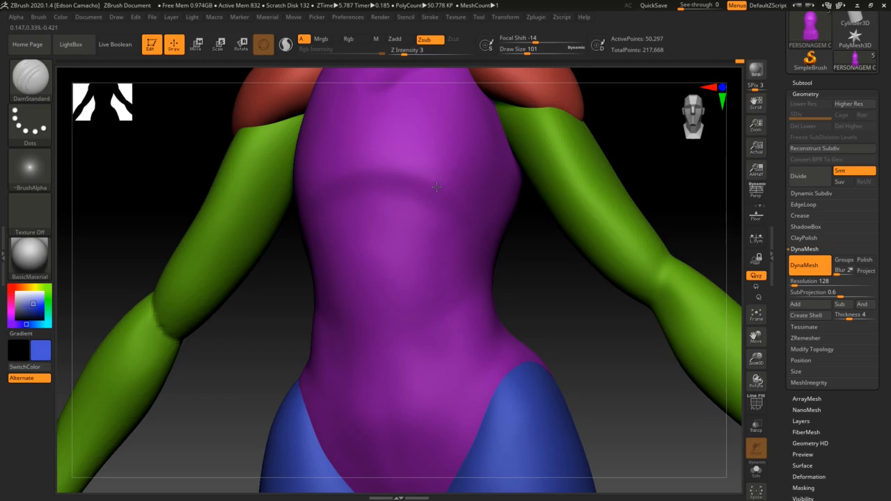
left_click_drag(458, 209, 482, 265)
mouse_move(457, 258)
right_mouse_down()
mouse_move(422, 339)
mouse_move(415, 307)
right_mouse_up()
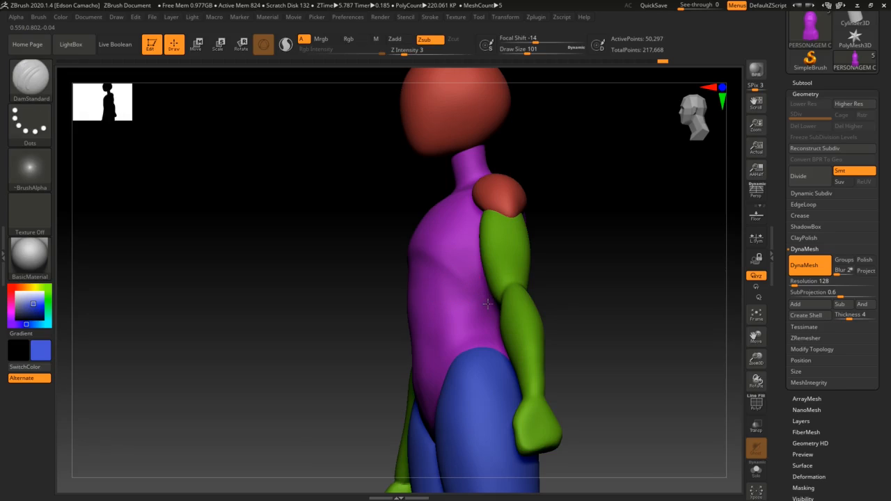
right_click_drag(452, 319, 454, 316)
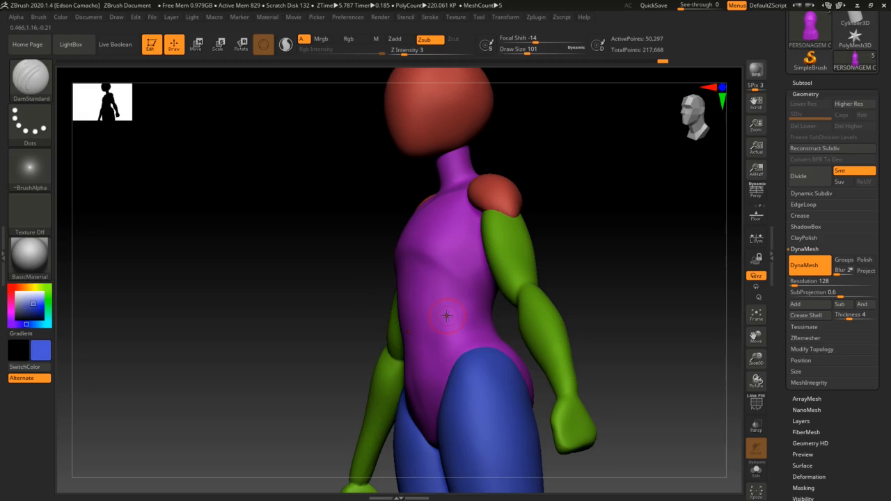
Select the legs and pull the outer side of the upper thighs outward with the Move brush at draw size 585.
right_click_drag(446, 316, 561, 374, "shift")
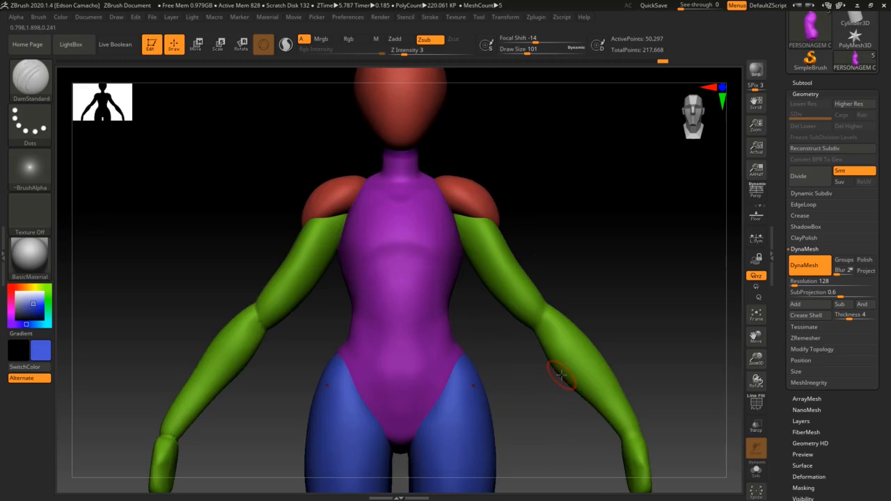
right_click_drag(477, 382, 479, 248, "alt")
right_click_drag(533, 314, 452, 364)
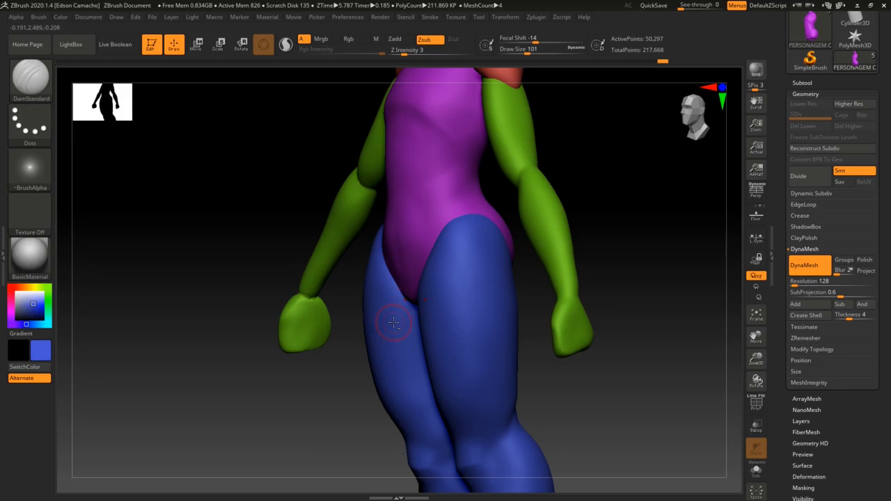
left_click(363, 289, "alt")
key("b")
key("m")
key("v")
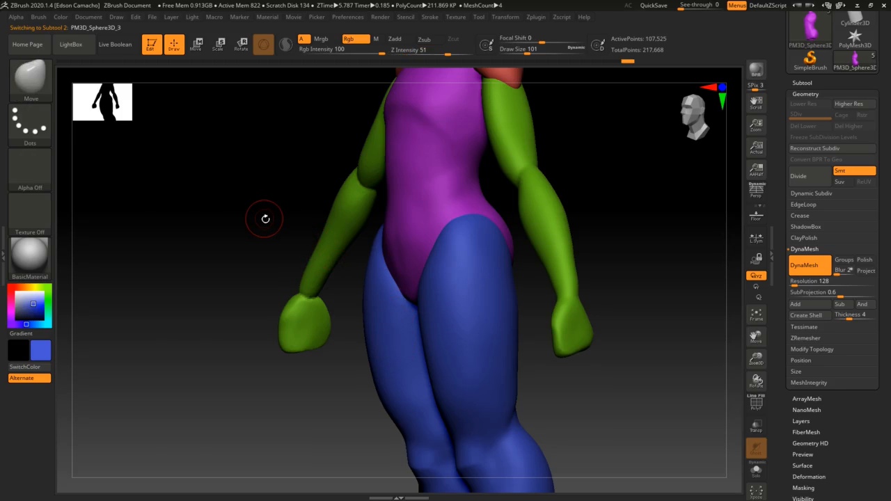
key("s")
left_click_drag(258, 238, 295, 244)
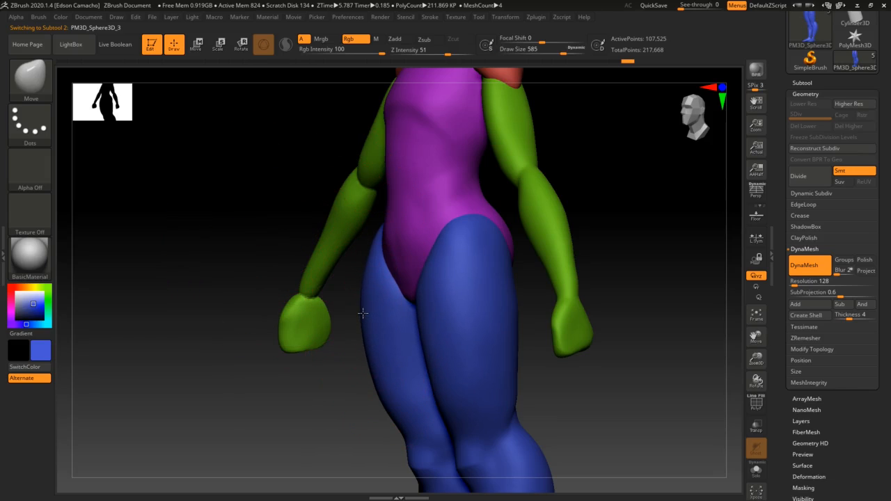
mouse_move(362, 313)
left_mouse_down()
mouse_move(366, 343)
mouse_move(366, 288)
mouse_move(364, 334)
left_mouse_up()
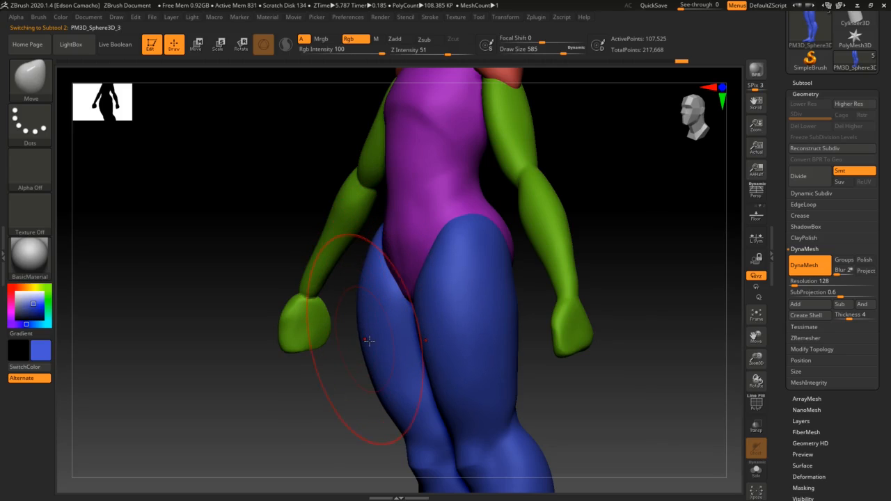
Refine the outer thigh contour from the front with the Move brush and check the thighs from the side.
right_click_drag(368, 340, 416, 341, "shift")
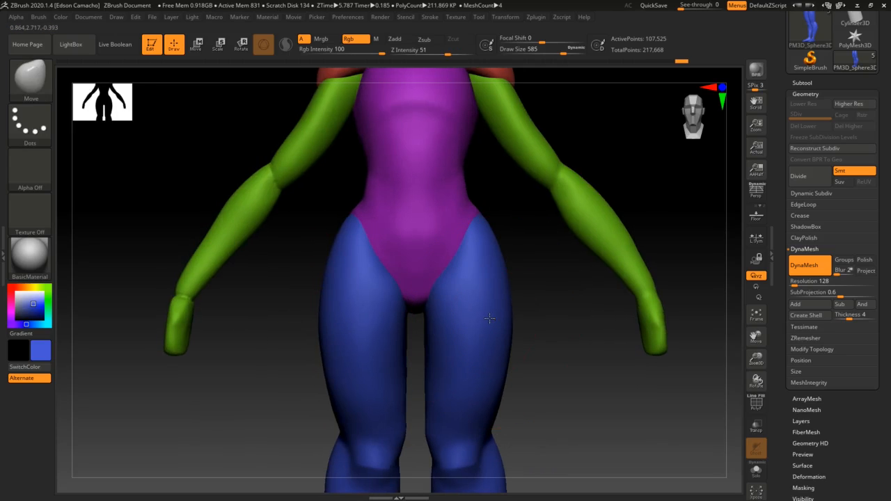
left_click_drag(506, 300, 508, 299)
right_click_drag(506, 325, 465, 326)
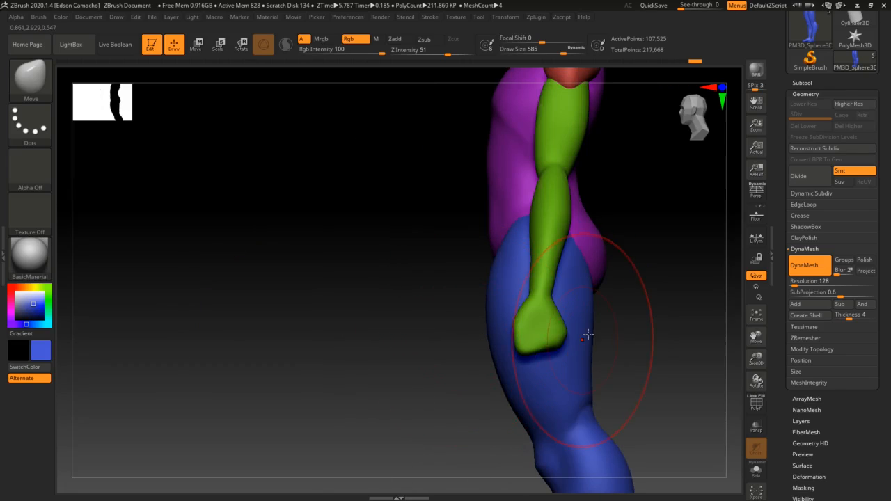
right_click_drag(387, 344, 384, 343, "shift")
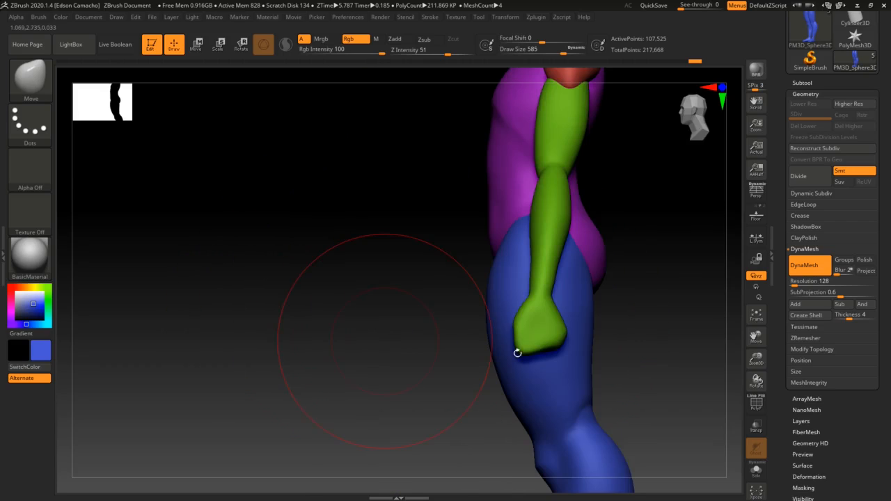
mouse_move(455, 374)
right_mouse_down()
mouse_move(434, 350)
mouse_move(378, 351)
mouse_move(320, 325)
right_mouse_up()
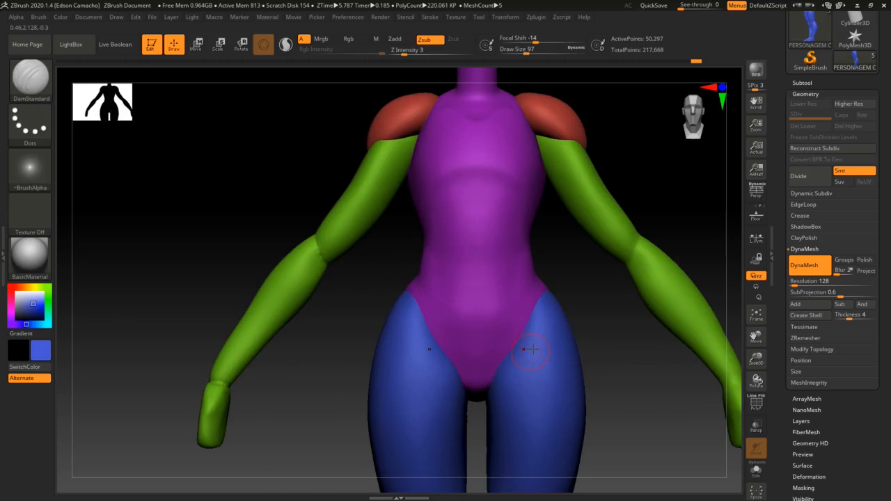
Set the Move brush to draw size 177, select the torso and smooth its groin edges along the inner thighs.
left_click(467, 343, "alt")
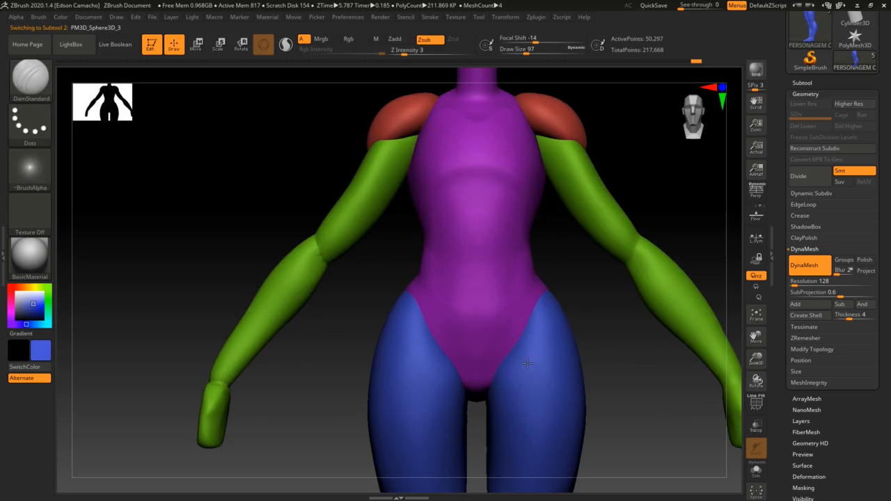
key("b")
key("m")
key("v")
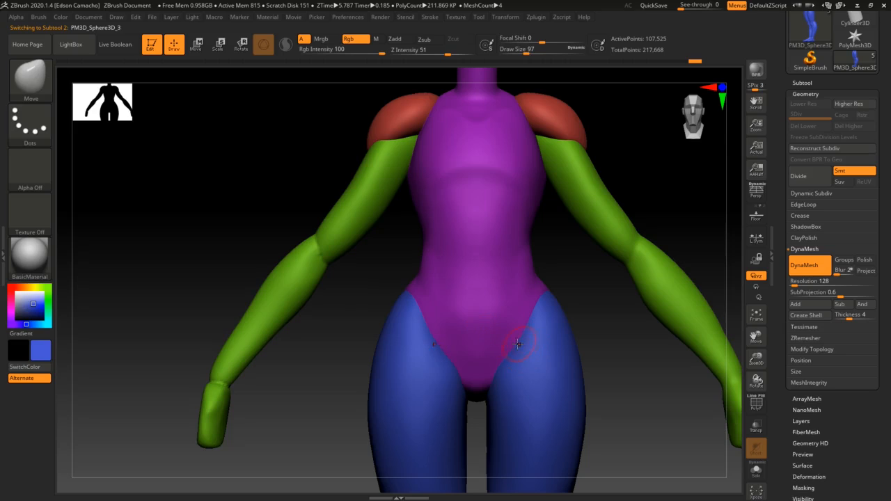
key("s")
left_click_drag(514, 342, 523, 341)
left_click(521, 331, "alt")
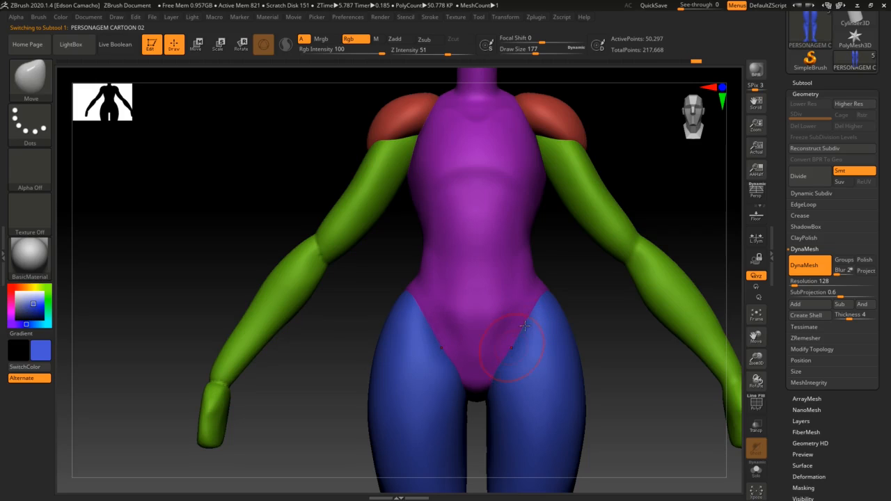
key("shift")
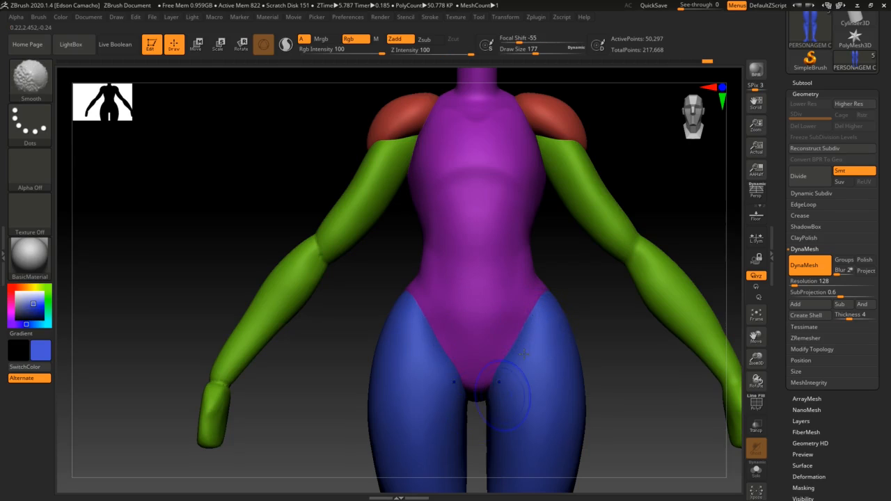
mouse_move(543, 401)
right_mouse_down()
mouse_move(517, 420)
mouse_move(557, 390)
right_mouse_up()
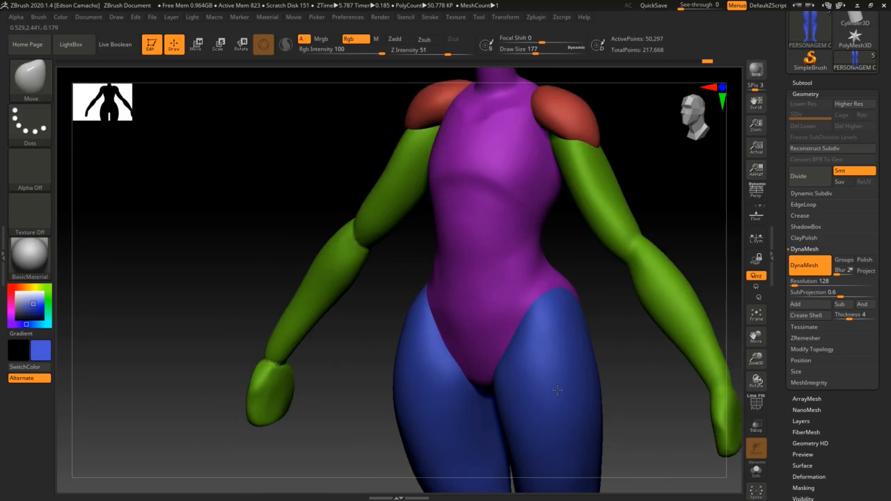
Select the legs and smooth the tops of the thighs where they meet the torso at draw size 177.
left_click(510, 389, "alt")
key("shift")
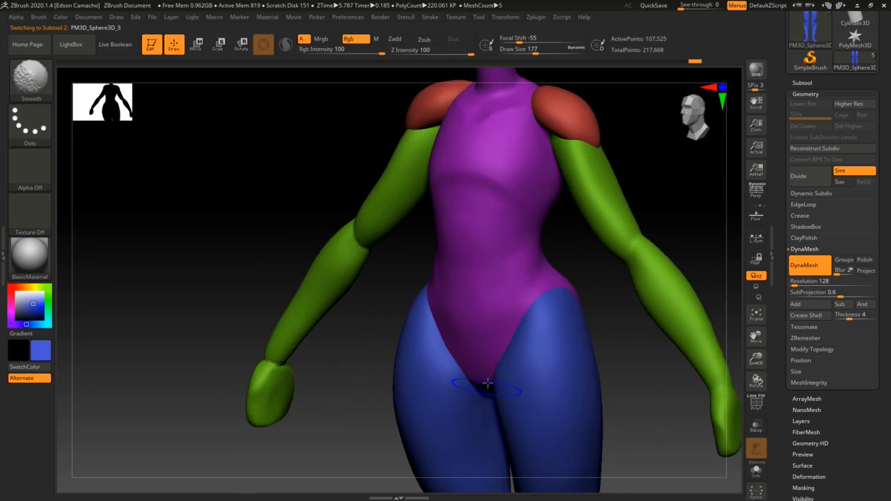
right_click_drag(508, 391, 521, 378, "shift")
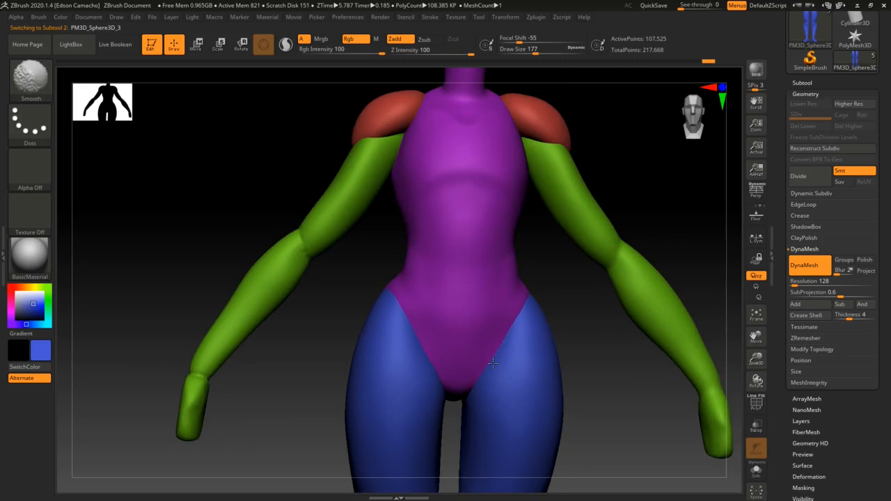
left_click_drag(534, 314, 530, 324, "shift")
Examine the whole figure's proportions from the front, three-quarter and side views, including the knees.
mouse_move(542, 399)
right_mouse_down()
mouse_move(555, 398)
mouse_move(514, 409)
mouse_move(581, 401)
right_mouse_up()
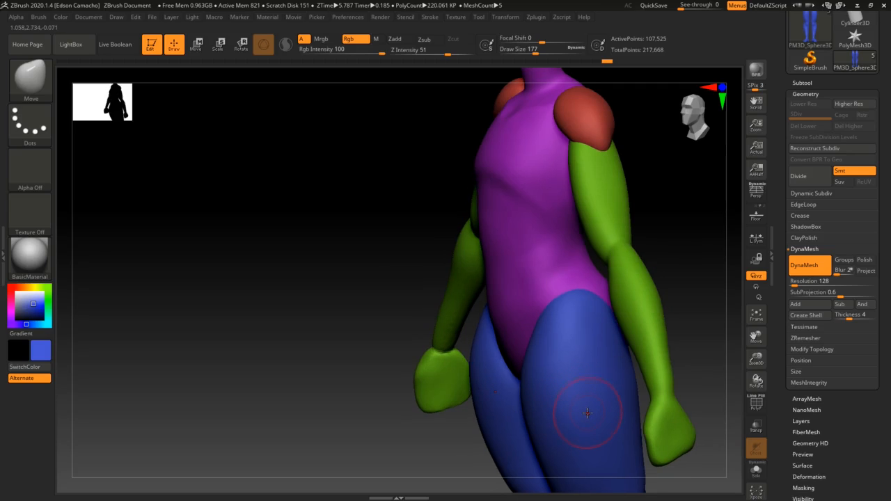
right_click_drag(510, 397, 534, 356, "alt")
right_click_drag(511, 401, 489, 287, "alt")
mouse_move(489, 368)
right_mouse_down("ctrl")
mouse_move(487, 357)
mouse_move(486, 367)
right_mouse_up("ctrl")
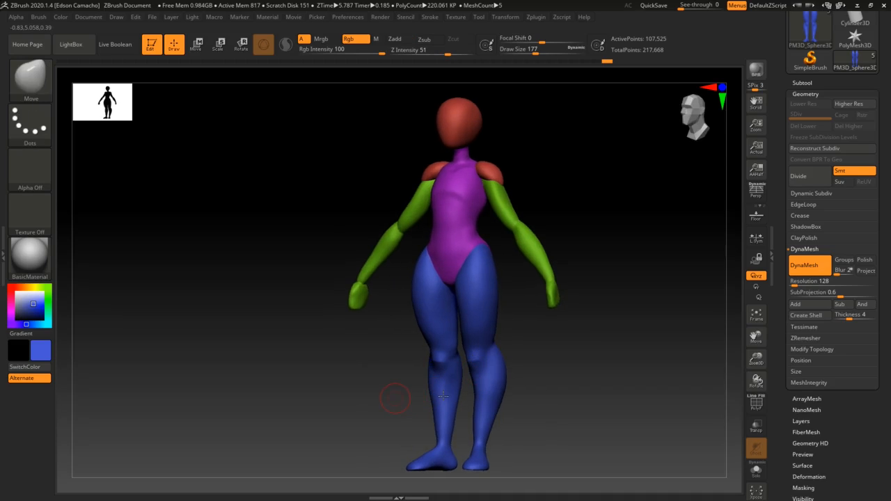
right_click_drag(401, 398, 458, 399)
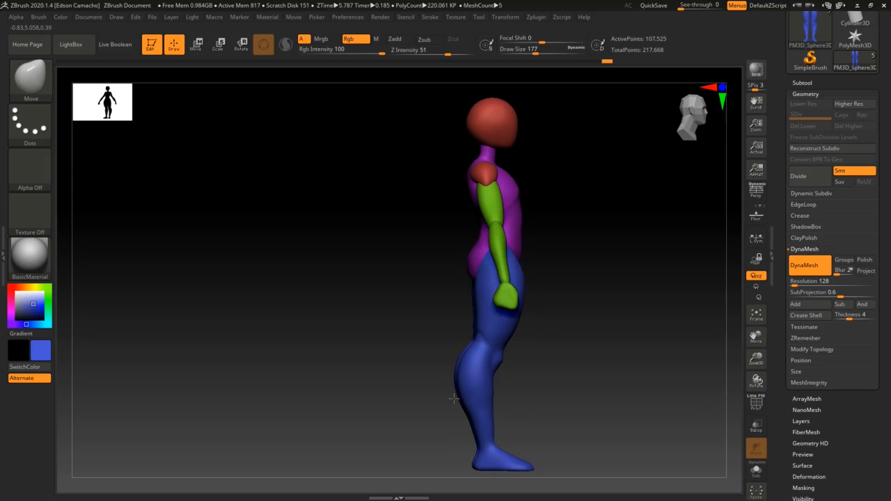
right_click_drag(453, 399, 426, 401)
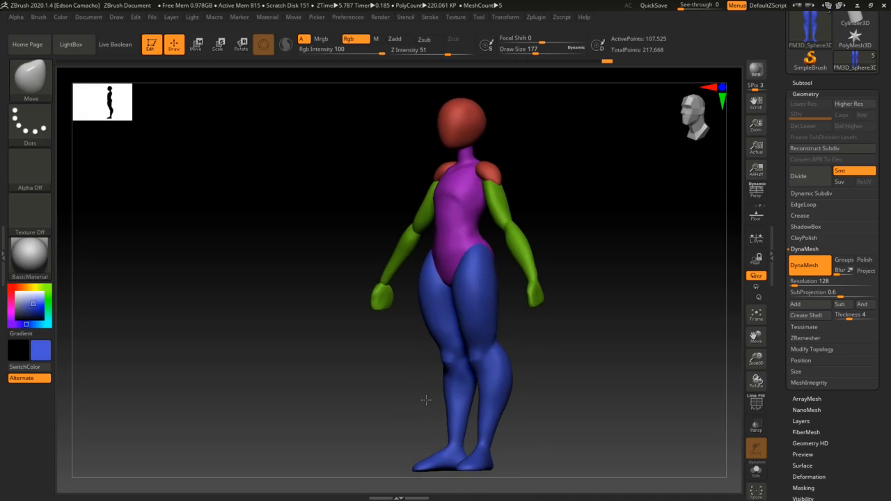
right_click_drag(587, 390, 544, 393)
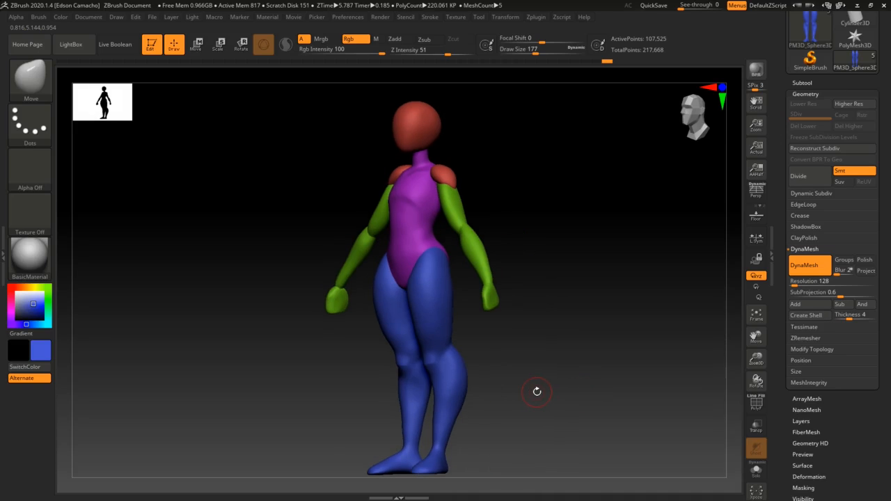
right_click_drag(501, 375, 529, 380, "shift")
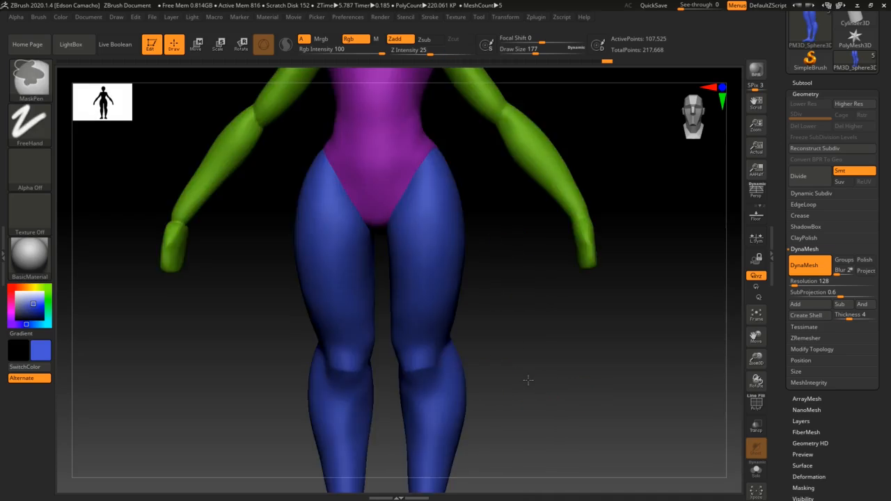
mouse_move(527, 284)
right_mouse_down("alt")
mouse_move(565, 369)
mouse_move(552, 373)
right_mouse_up("alt")
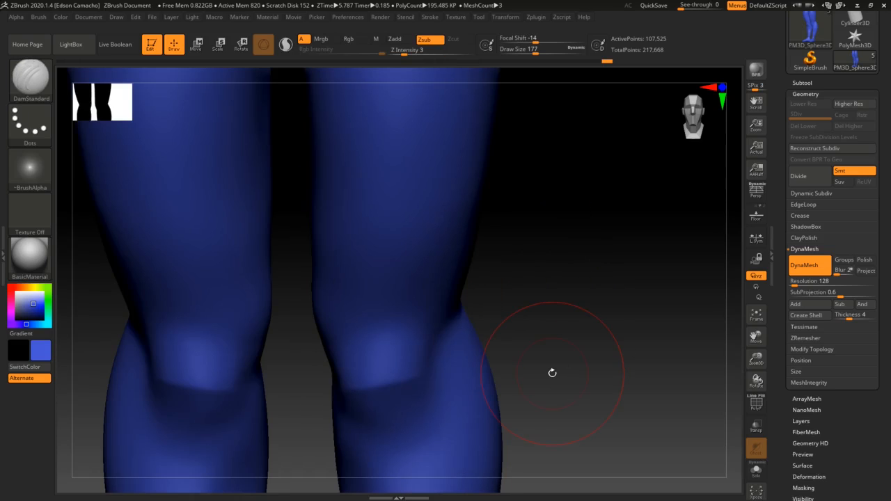
Carve the crease below the lower belly on the torso with the DamStandard brush at Z intensity 6 and smooth it.
key("ctrl")
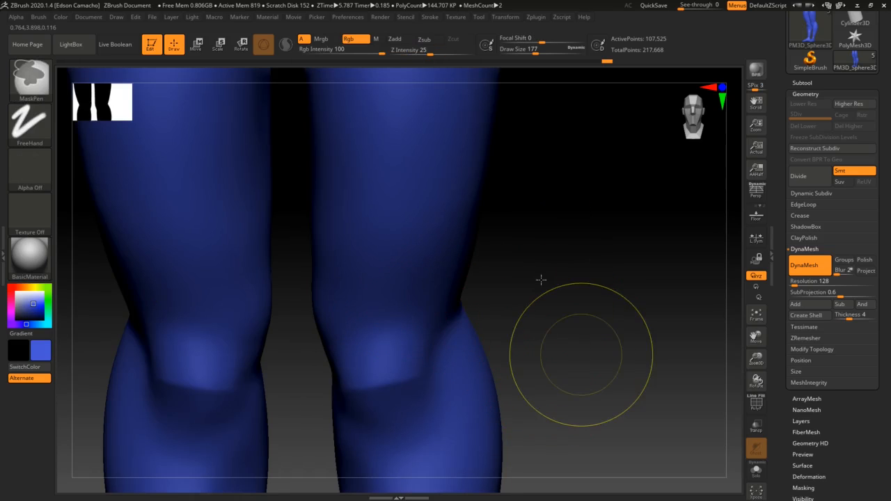
mouse_move(541, 279)
right_mouse_down("ctrl")
mouse_move(529, 258)
mouse_move(552, 362)
right_mouse_up("ctrl")
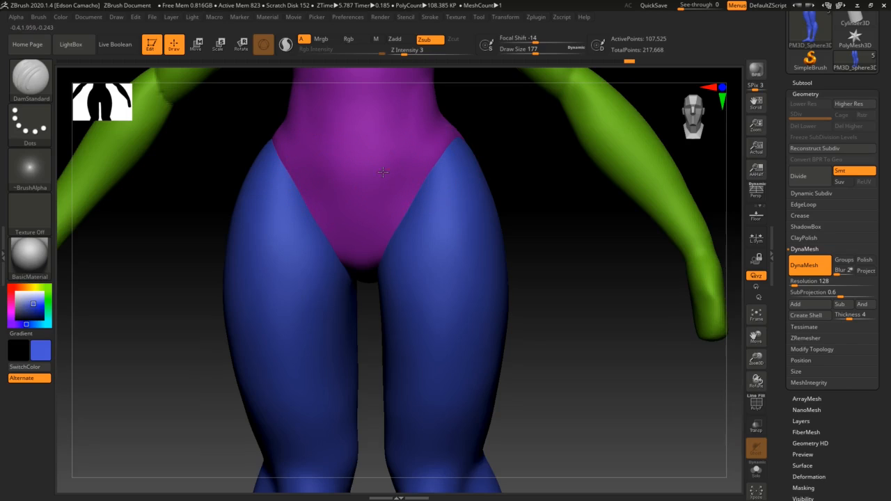
left_click(409, 54)
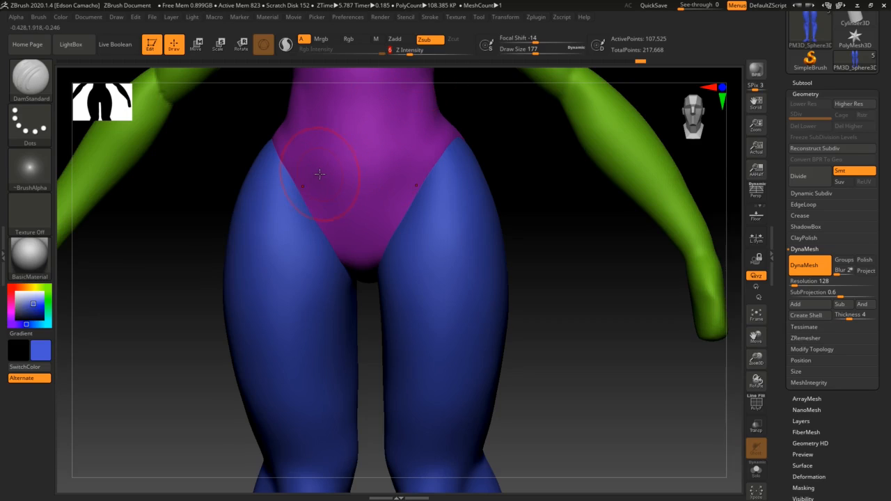
left_click(387, 237, "alt")
right_click_drag(387, 236, 385, 229)
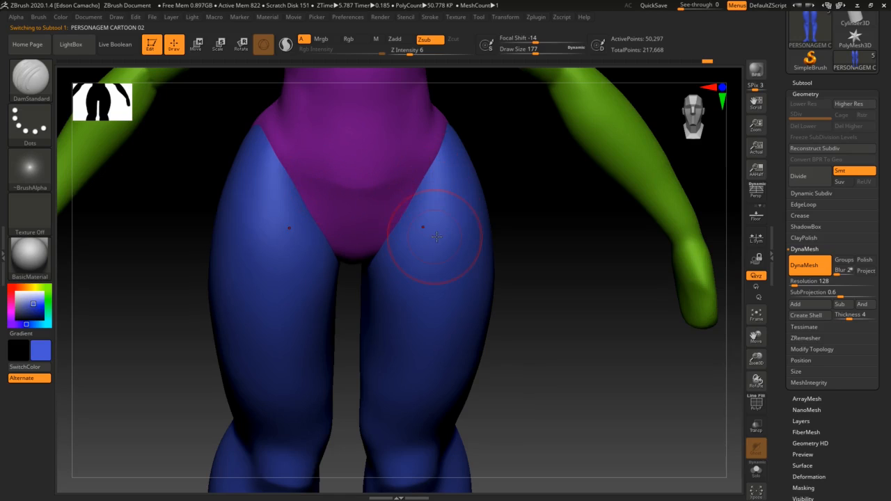
right_click_drag(424, 239, 376, 216)
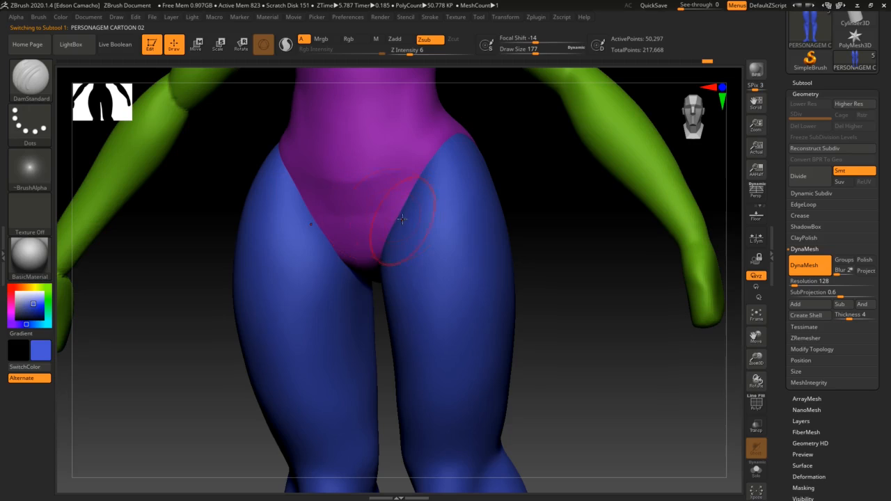
mouse_move(392, 210)
left_mouse_down("shift")
mouse_move(384, 179)
mouse_move(307, 179)
left_mouse_up("shift")
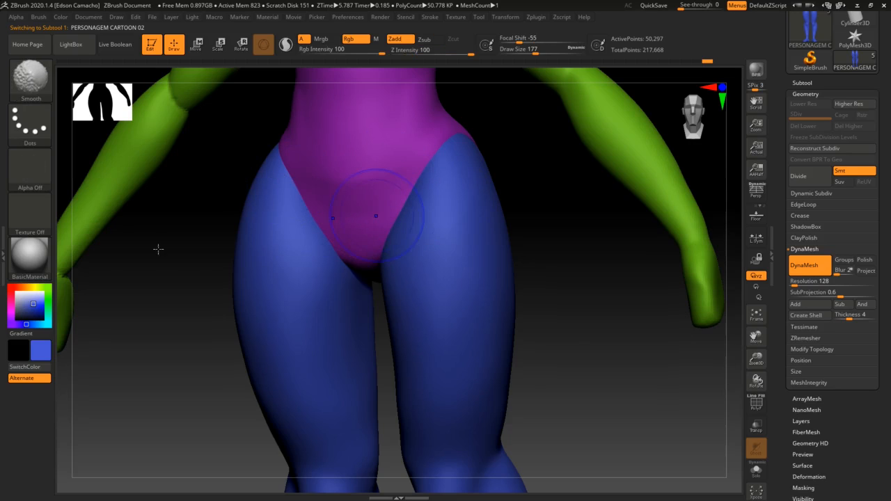
Check the figure from the front and soften the lower belly above the crease with the Smooth brush at draw size 177.
right_click_drag(610, 381, 565, 348, "alt")
left_click_drag(550, 347, 565, 348)
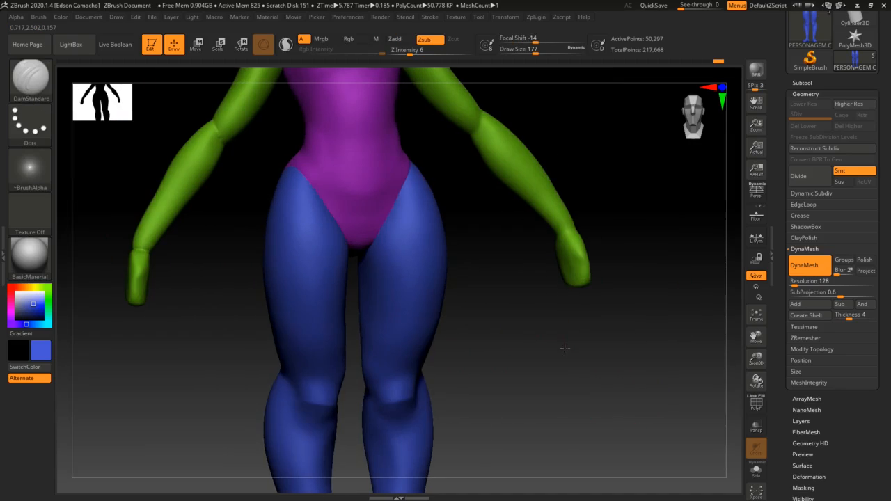
right_click_drag(513, 367, 501, 334, "ctrl")
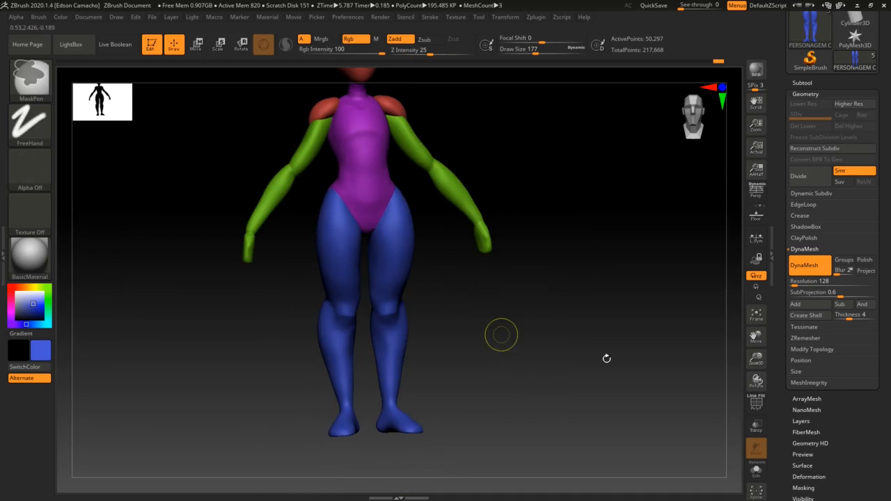
left_click_drag(607, 360, 590, 366, "shift")
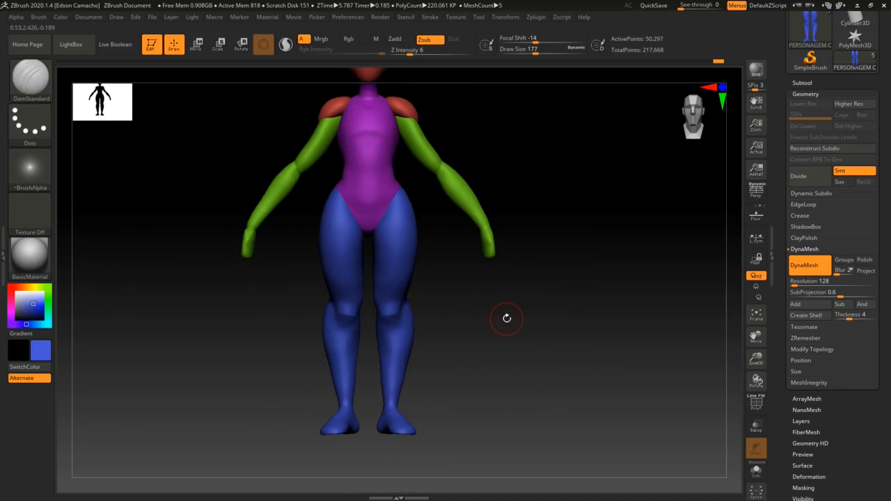
right_click_drag(512, 343, 349, 192, "ctrl")
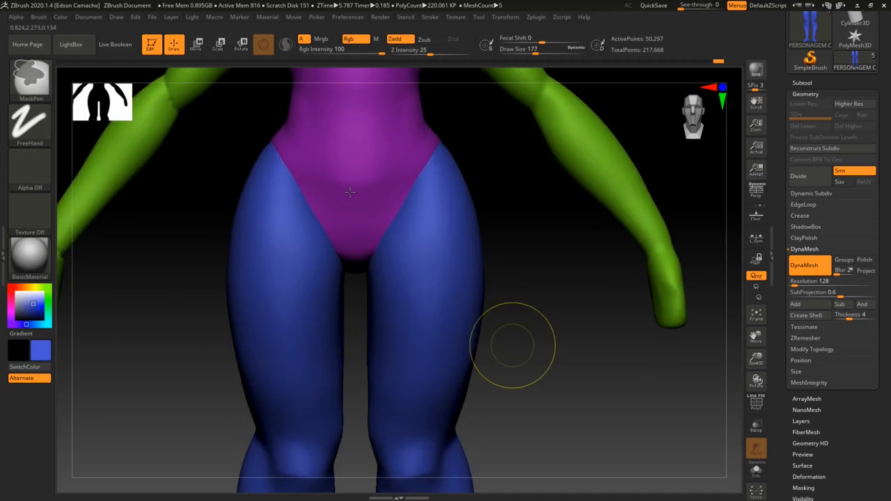
key("shift")
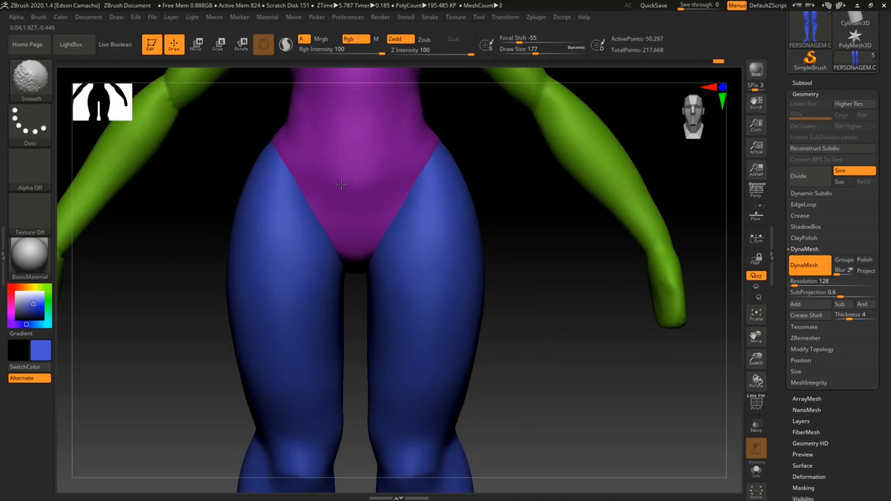
mouse_move(356, 148)
left_mouse_down("shift")
mouse_move(356, 175)
mouse_move(347, 179)
left_mouse_up("shift")
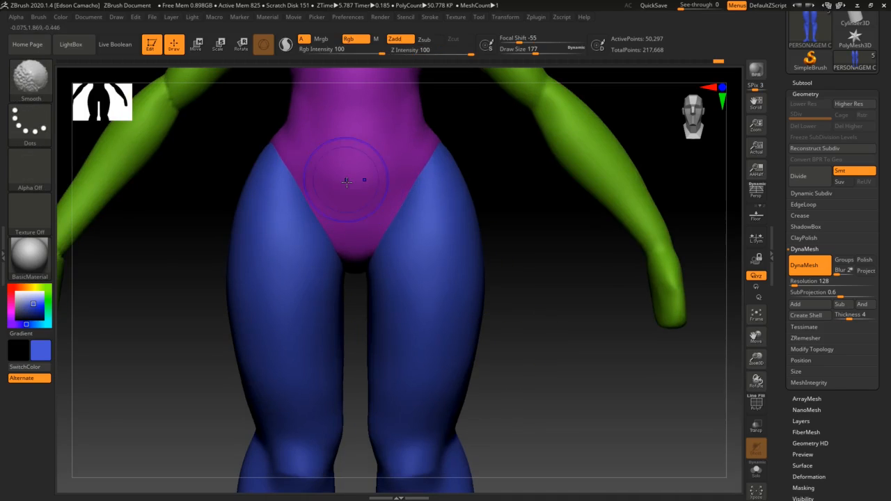
Select the torso and soften the lower belly with the DamStandard brush at draw size 124 and Z intensity 3, then smooth it.
key("s")
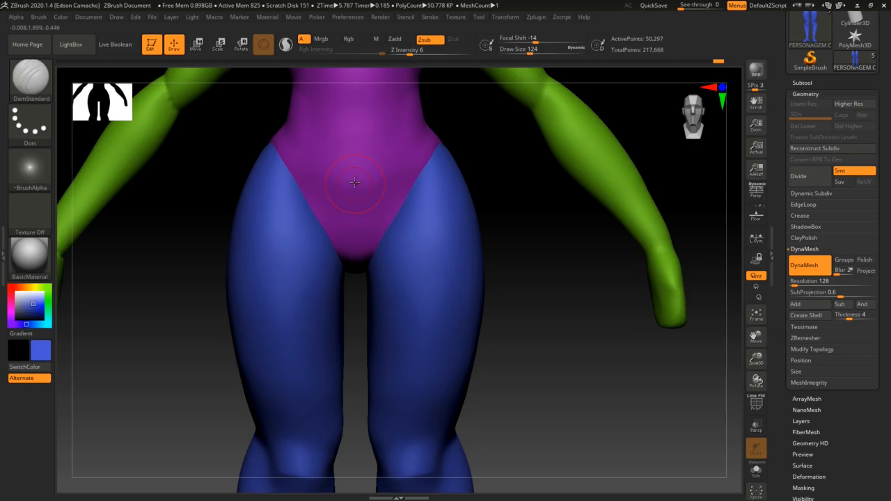
left_click(342, 180, "alt")
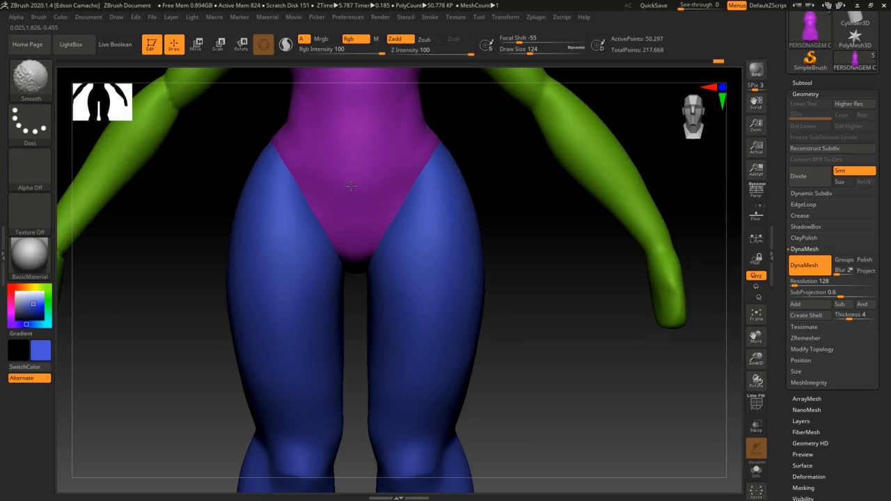
key("alt")
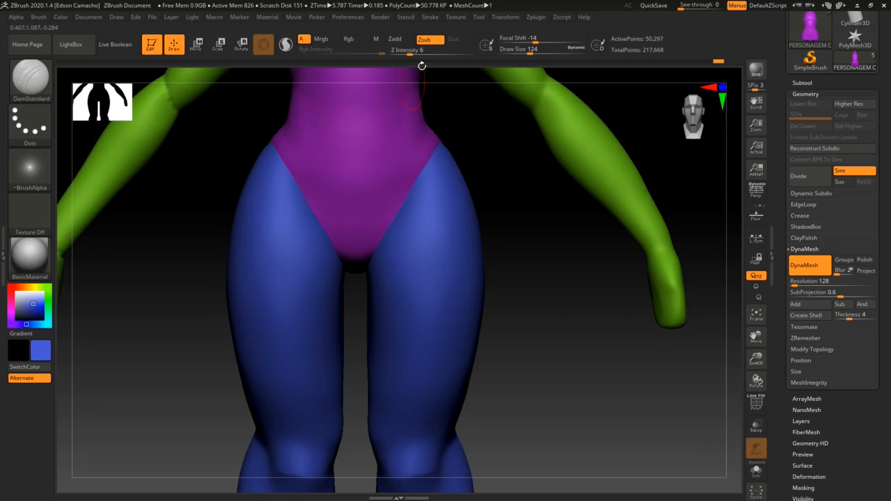
left_click(404, 53)
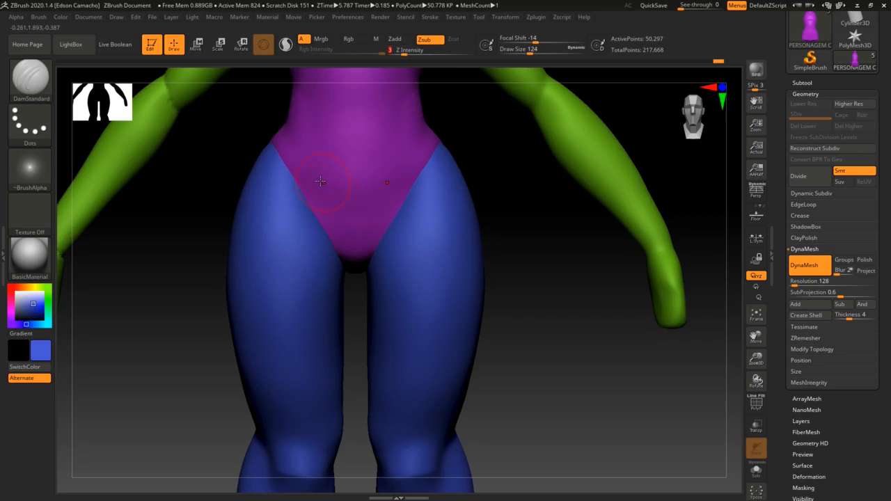
key("Return")
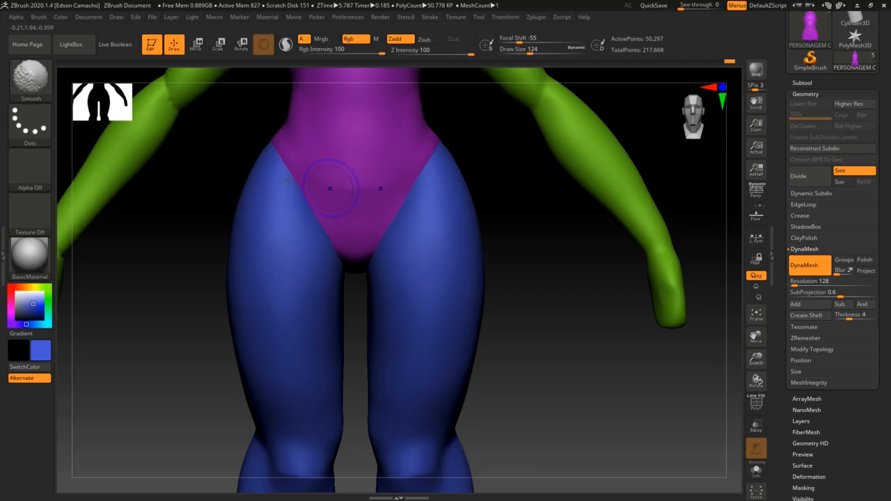
mouse_move(591, 400)
right_mouse_down("ctrl")
mouse_move(492, 287)
mouse_move(549, 400)
mouse_move(631, 386)
mouse_move(602, 334)
mouse_move(563, 357)
mouse_move(601, 355)
mouse_move(419, 280)
right_mouse_up("ctrl")
key("f")
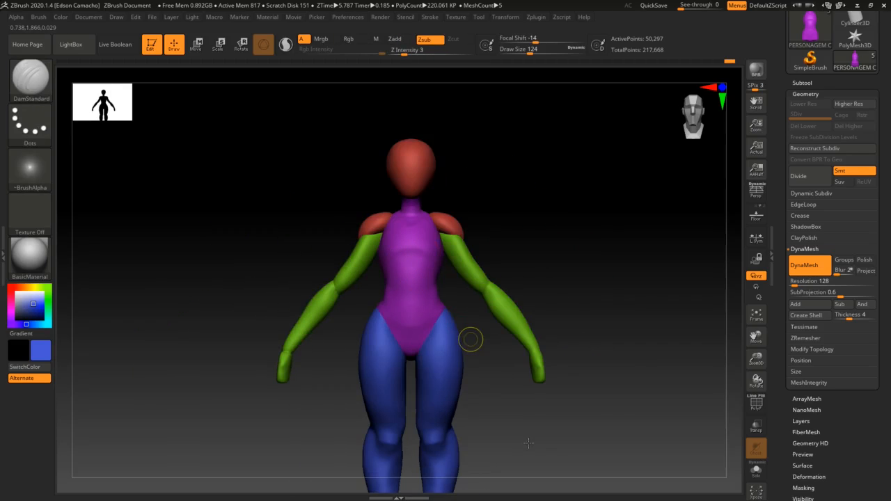
Carve faint vertical abdominal lines down both sides of the belly on the torso with the DamStandard brush.
right_click_drag(472, 339, 491, 325, "ctrl")
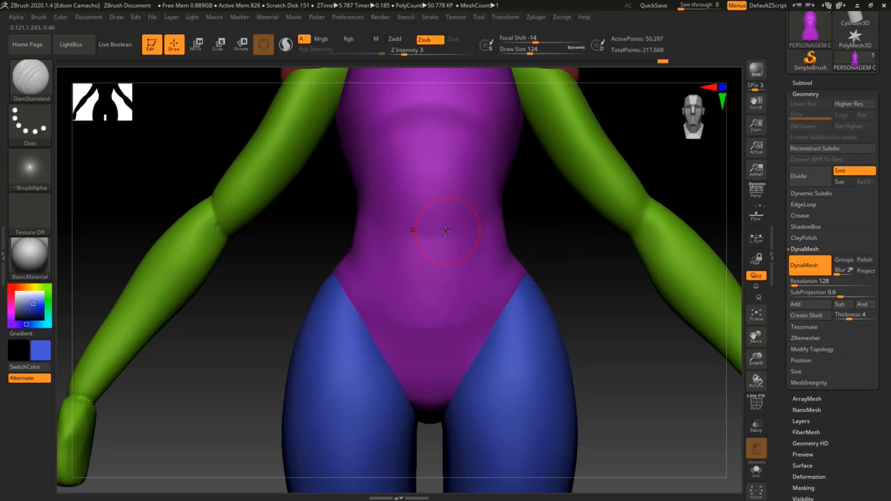
right_click_drag(655, 387, 618, 369)
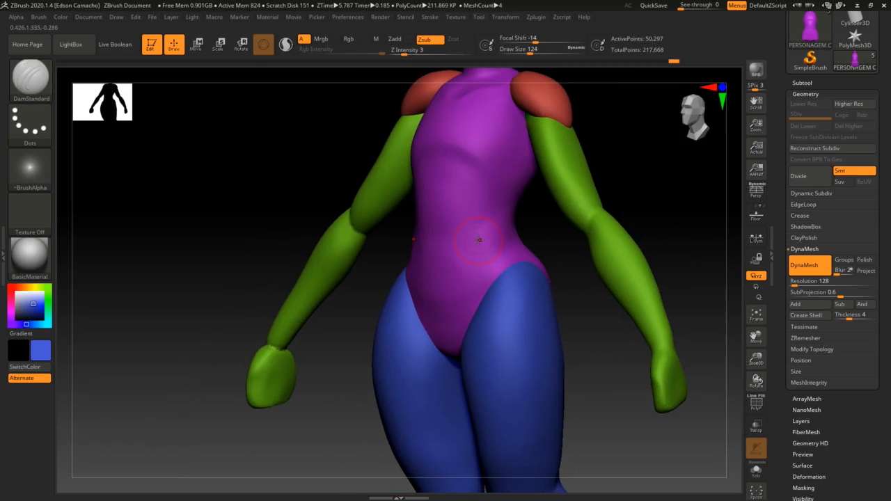
left_click_drag(474, 236, 482, 290)
mouse_move(540, 325)
right_mouse_down()
mouse_move(555, 323)
mouse_move(532, 327)
right_mouse_up()
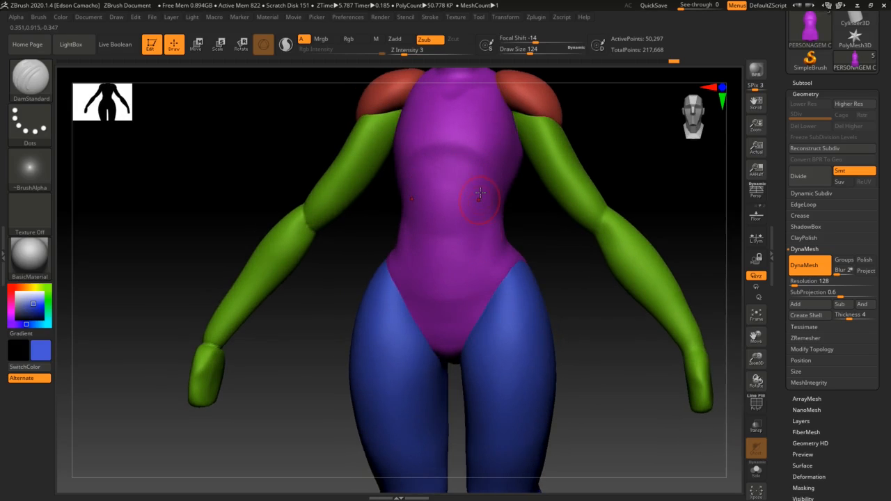
mouse_move(533, 300)
right_mouse_down()
mouse_move(551, 302)
mouse_move(541, 301)
right_mouse_up()
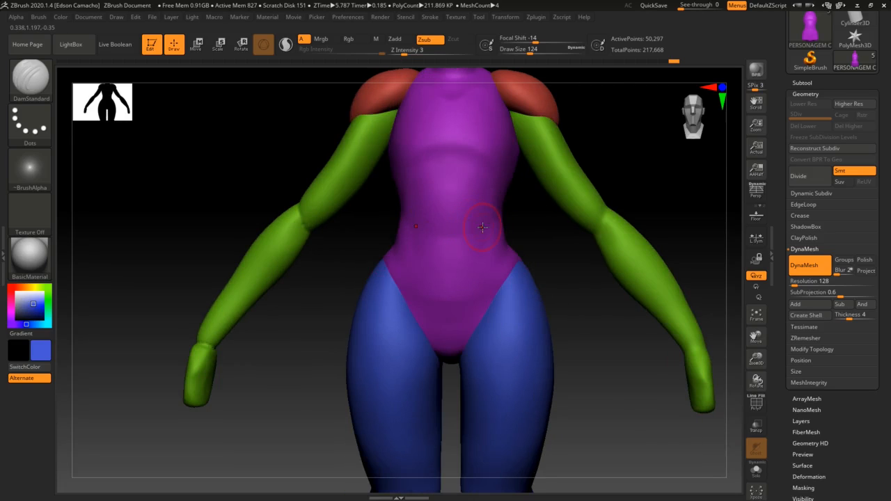
key("shift")
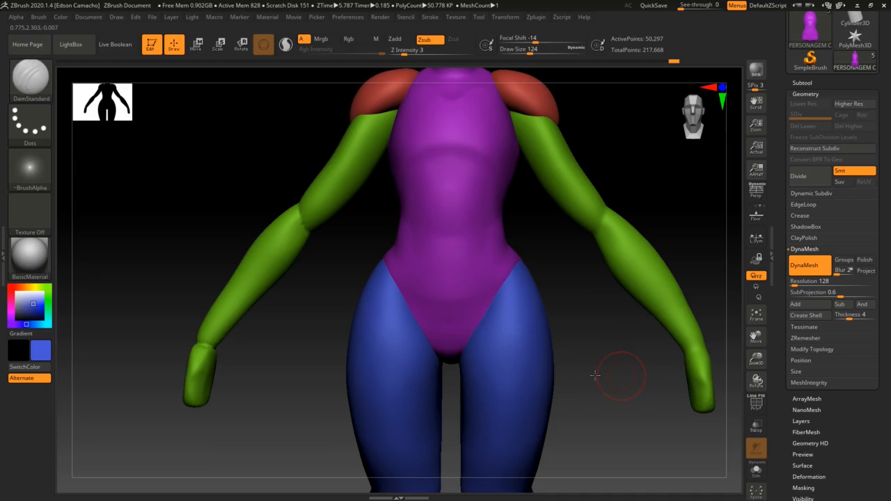
Smooth the abdominal side lines and the waist area of the torso with the Smooth brush.
right_click_drag(622, 364, 570, 315)
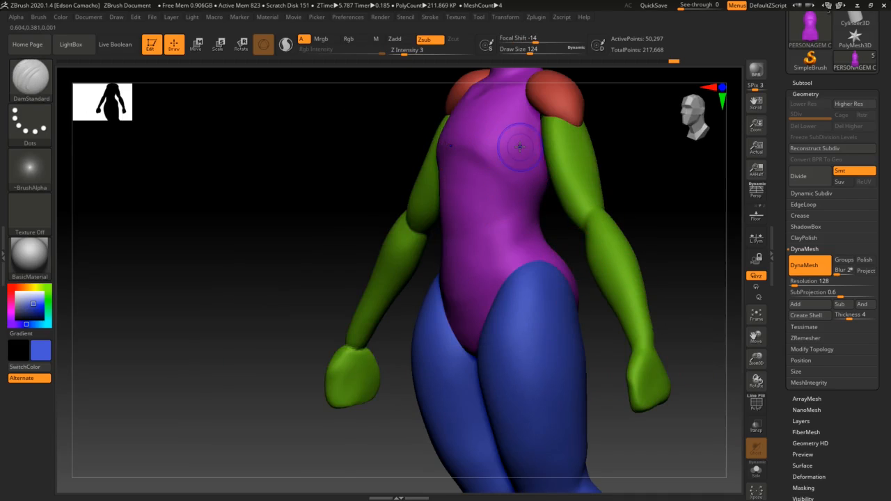
key("shift")
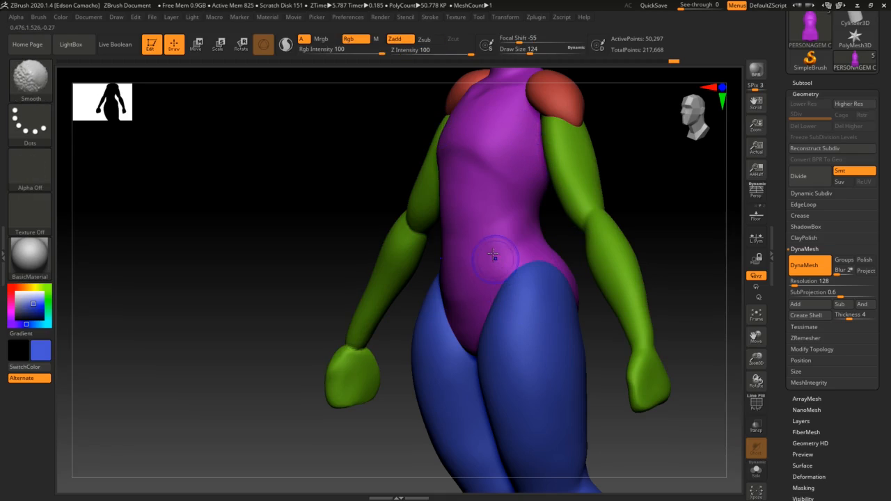
left_click_drag(589, 340, 550, 377, "shift")
mouse_move(557, 378)
right_mouse_down("ctrl")
mouse_move(526, 374)
mouse_move(549, 369)
right_mouse_up("ctrl")
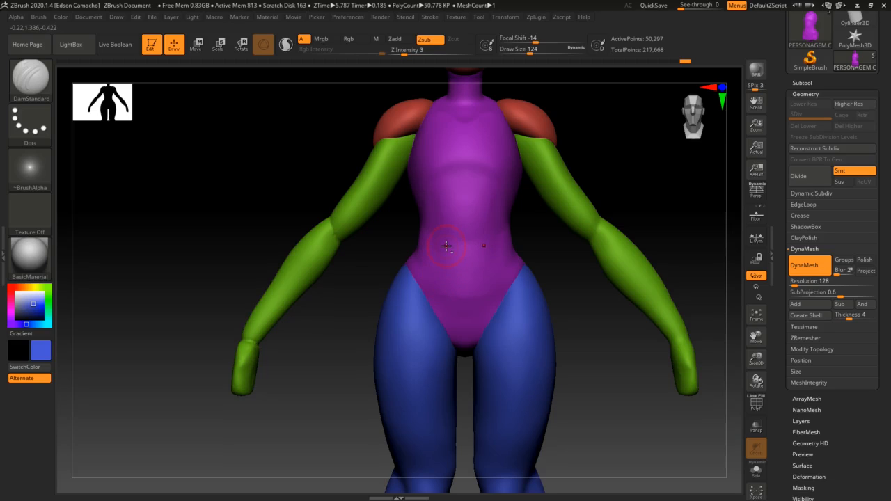
Refine the side contours of the abdomen from the ribcage to the waist with the DamStandard brush at Z intensity 3.
mouse_move(469, 287)
right_mouse_down("ctrl")
mouse_move(480, 312)
mouse_move(476, 289)
right_mouse_up("ctrl")
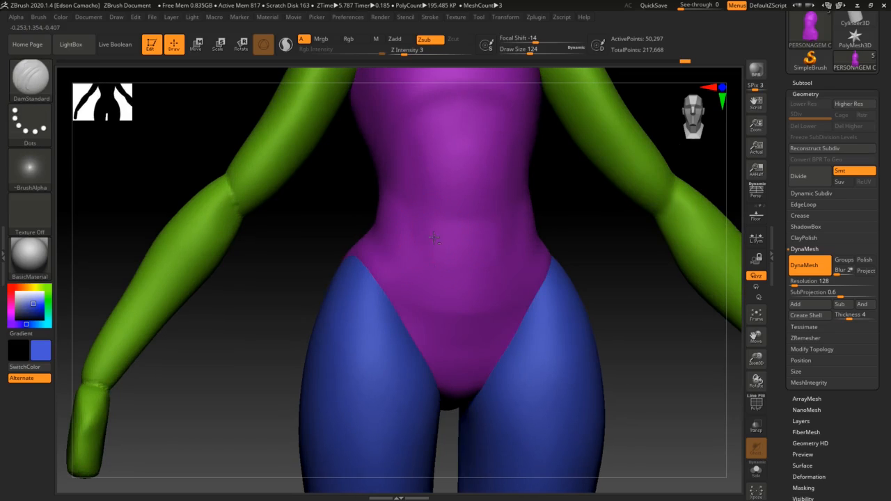
right_click_drag(487, 283, 481, 274)
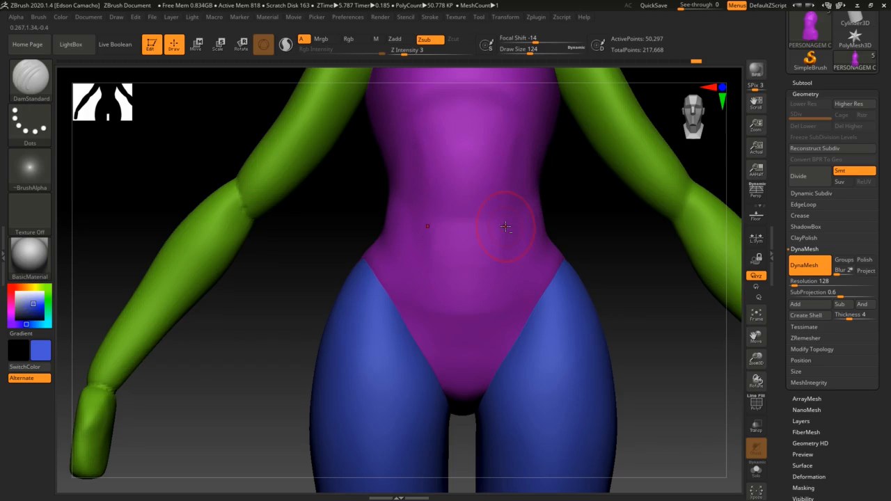
right_click_drag(433, 282, 440, 268)
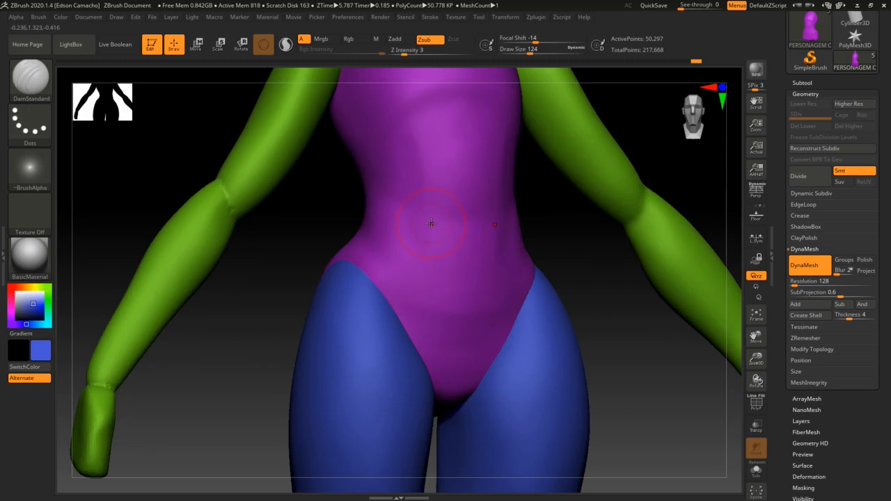
right_click_drag(450, 313, 487, 331)
key("space")
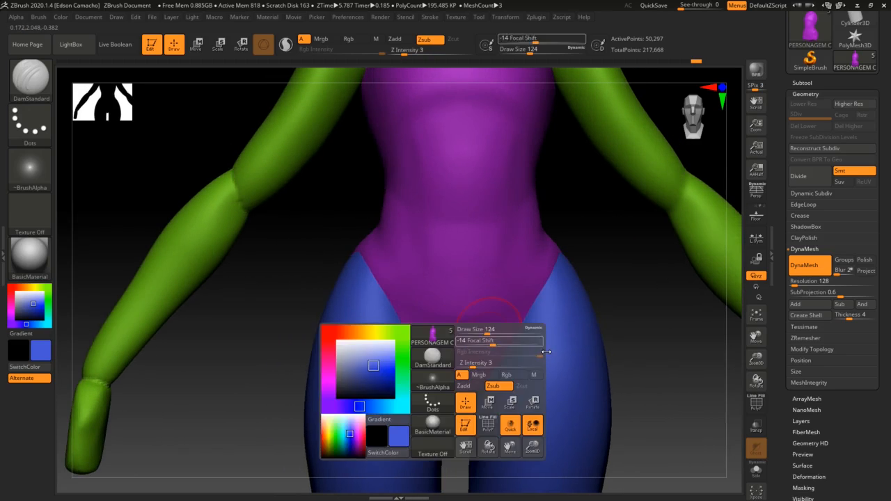
key("f")
right_click_drag(654, 387, 547, 460)
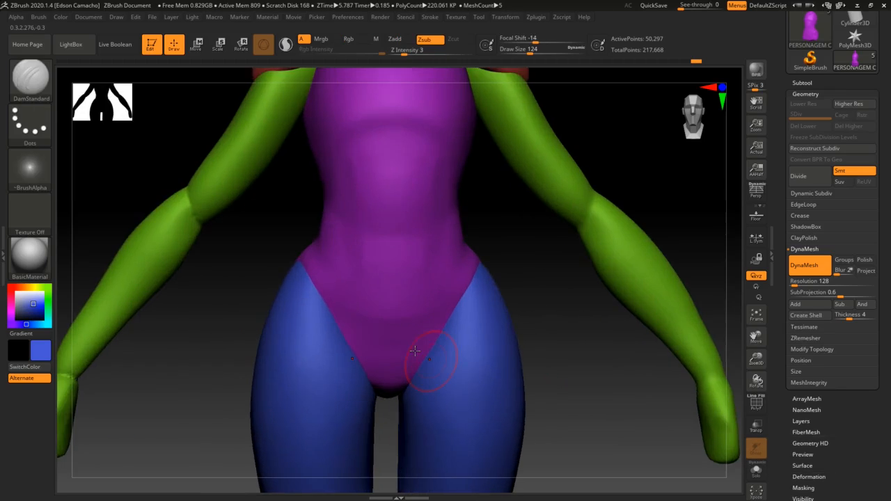
Carve the lower pelvic crease between the thighs with the DamStandard brush at draw size 68 and smooth the lower belly.
key("shift")
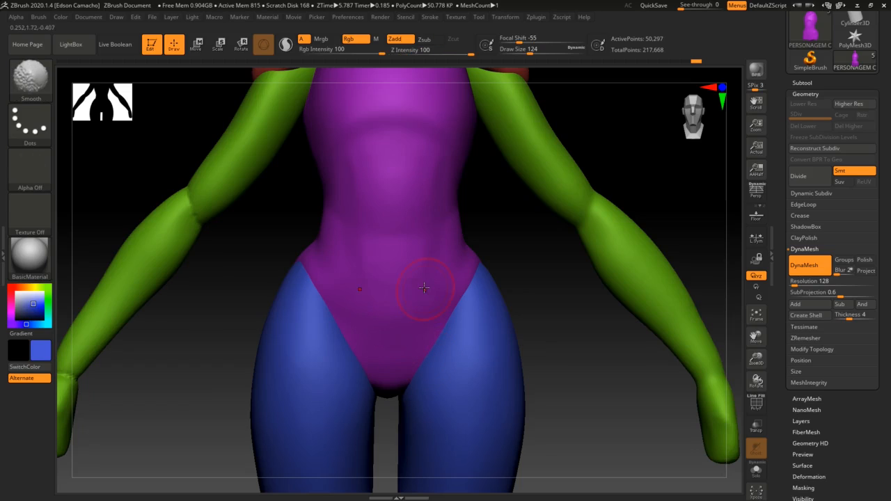
key("s")
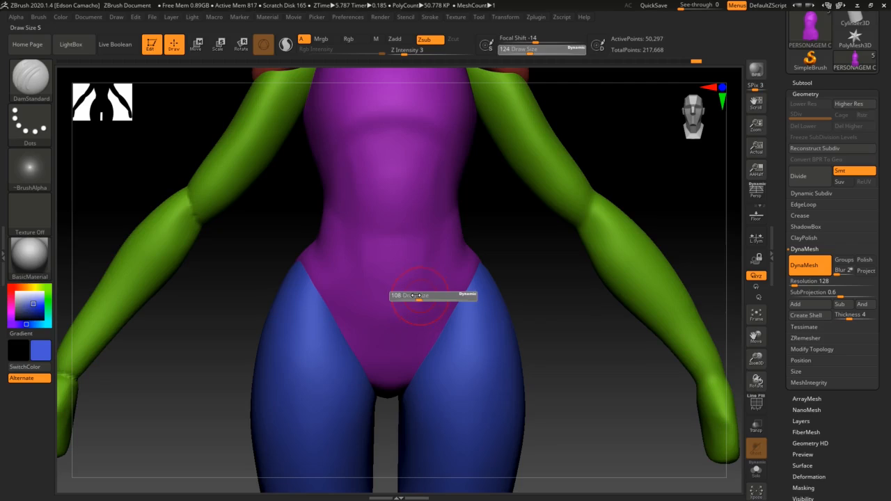
left_click_drag(421, 297, 411, 297)
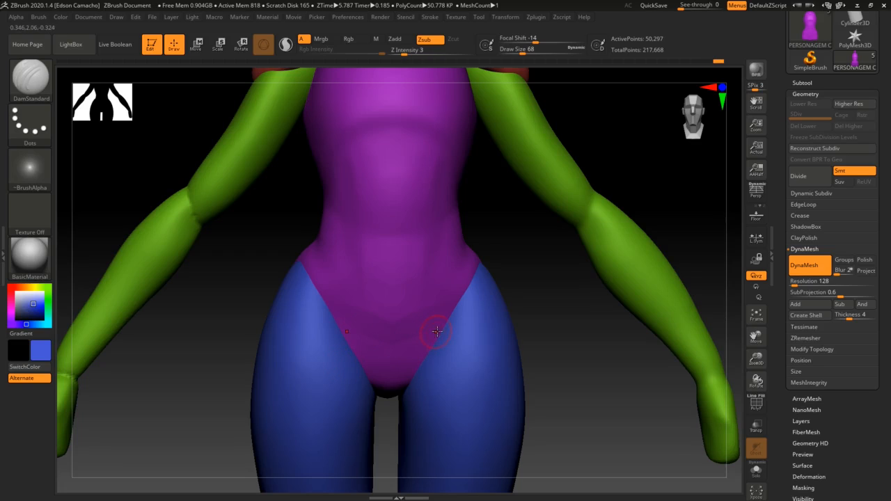
key("shift")
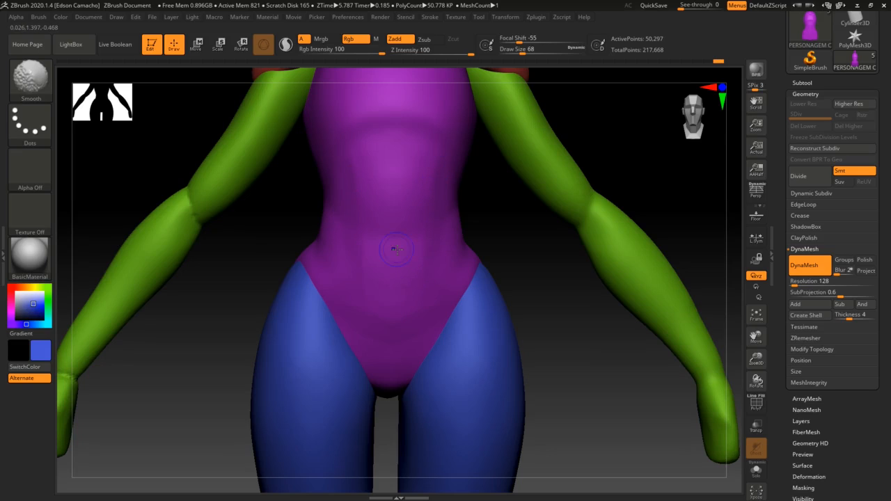
left_click_drag(396, 249, 411, 419, "shift")
Save the character tool over the existing file PERSONAGEM CARTOON 03.ZTL in the APPEAL CHARACTER folder.
mouse_move(596, 414)
left_mouse_down()
mouse_move(583, 403)
mouse_move(605, 418)
left_mouse_up()
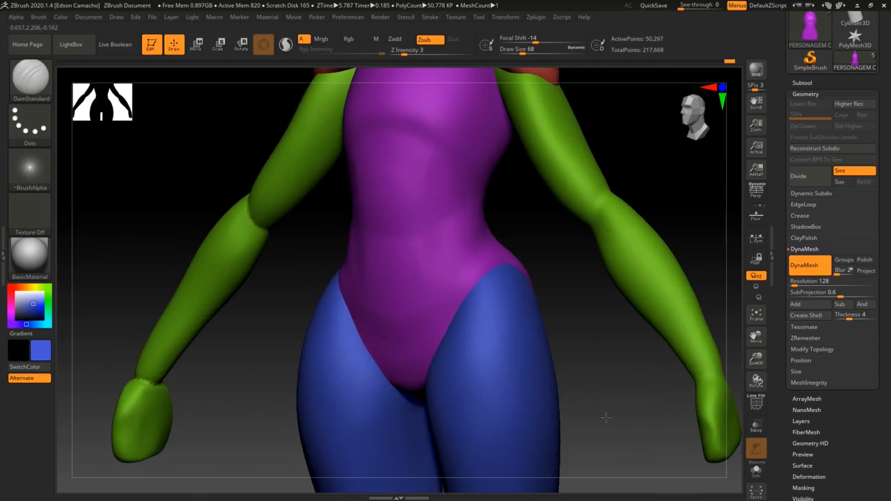
right_click_drag(617, 416, 545, 423, "ctrl")
mouse_move(545, 423)
left_mouse_down()
mouse_move(578, 418)
mouse_move(562, 420)
left_mouse_up()
right_click_drag(575, 430, 564, 397, "ctrl")
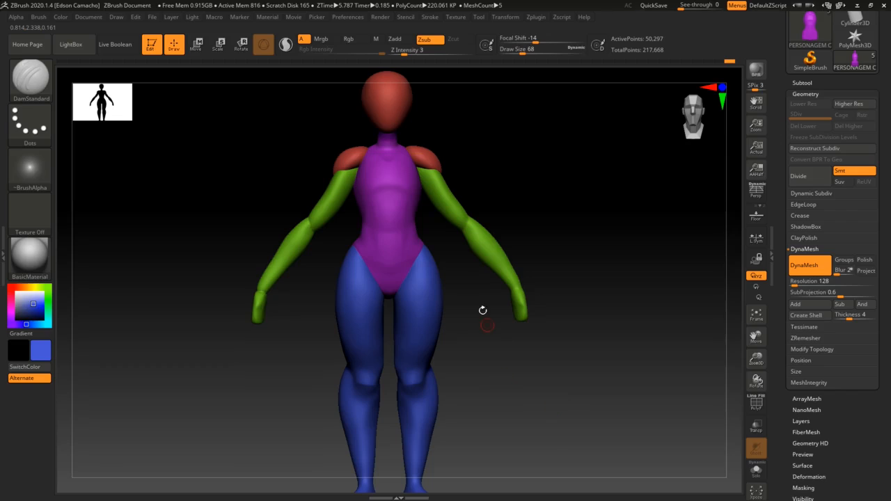
key("shift")
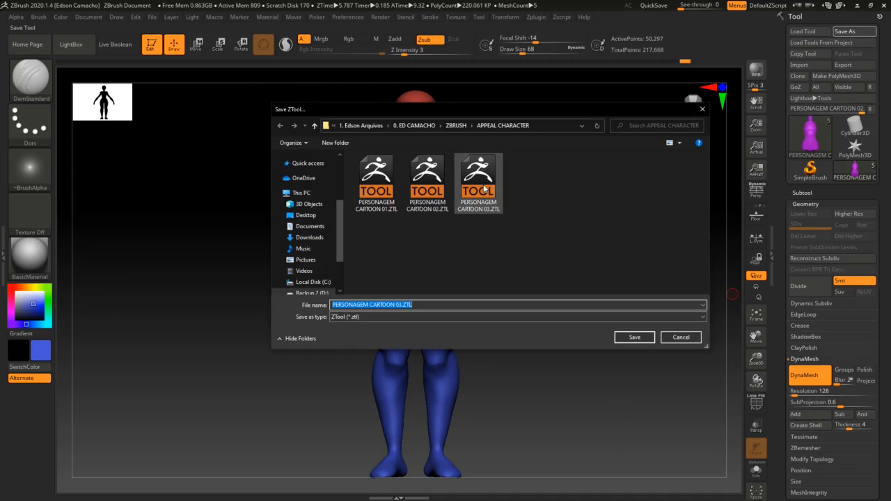
left_click(633, 337)
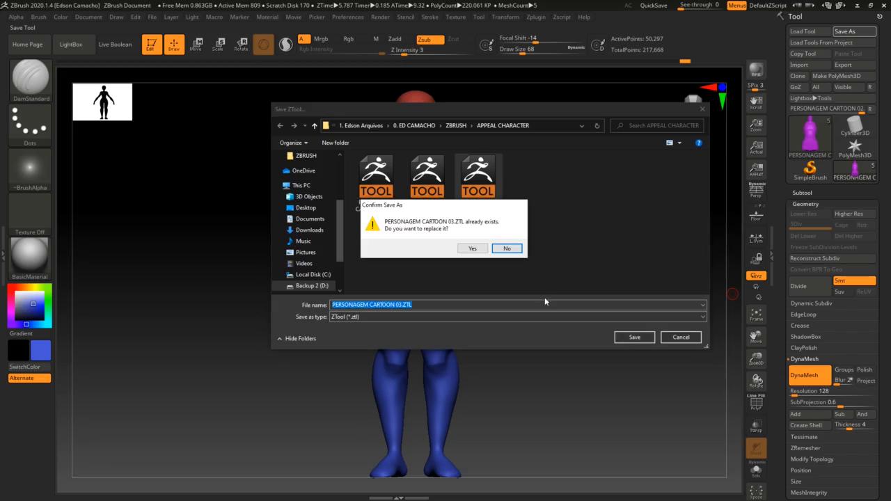
left_click(480, 250)
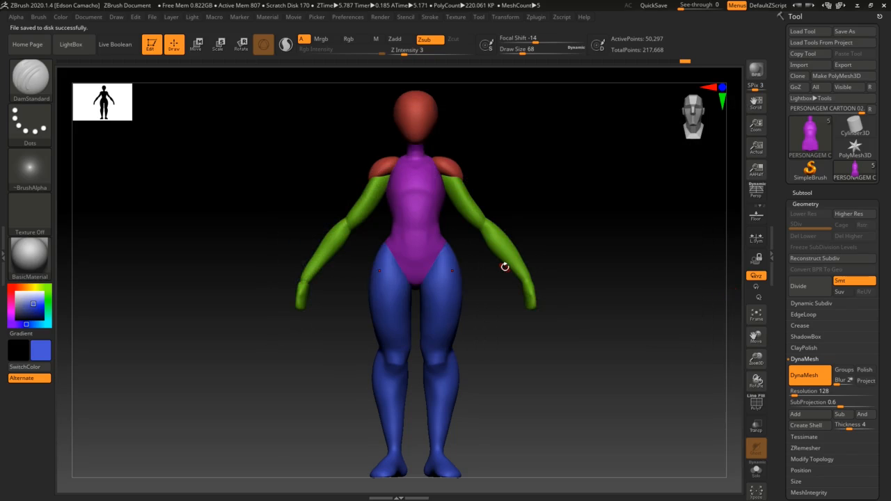